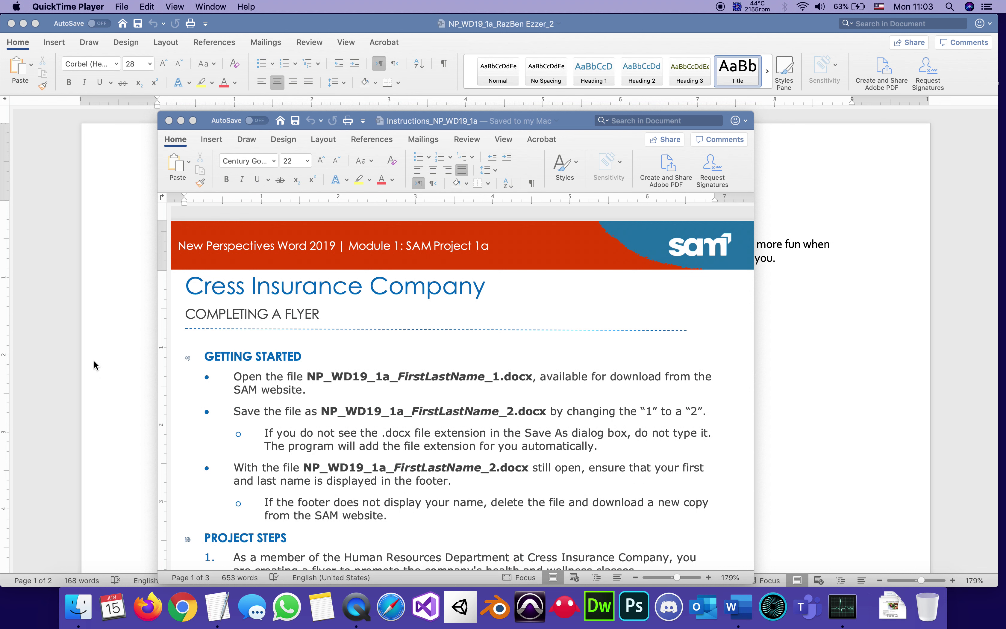
Bring the saved _2 'Health and Wellness at Cress Insurance' flyer in front of the instructions.
{"action": "left_click", "coordinate": [472, 121]}
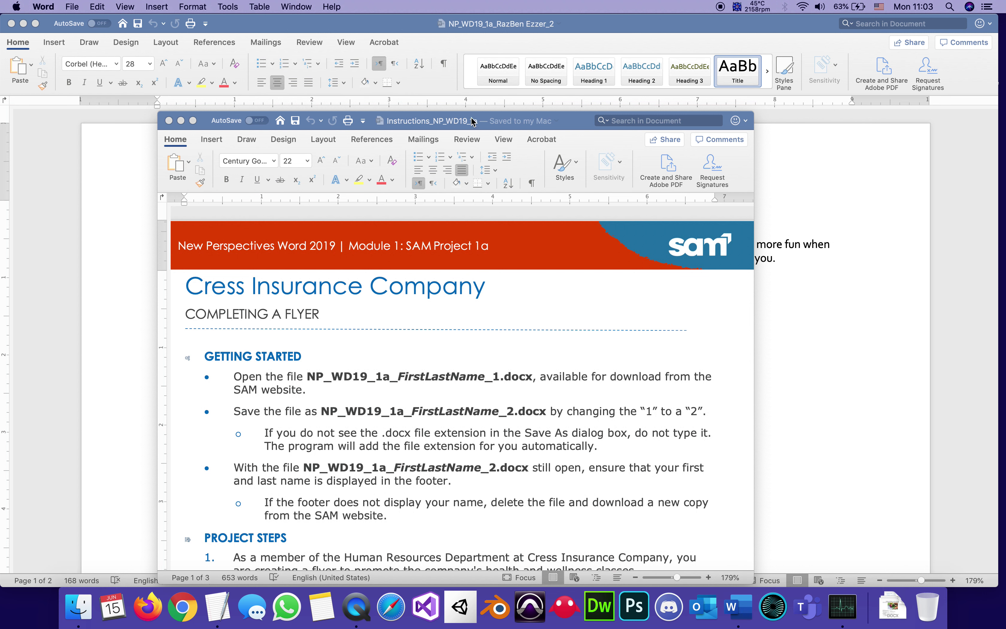
{"action": "left_click", "coordinate": [475, 24]}
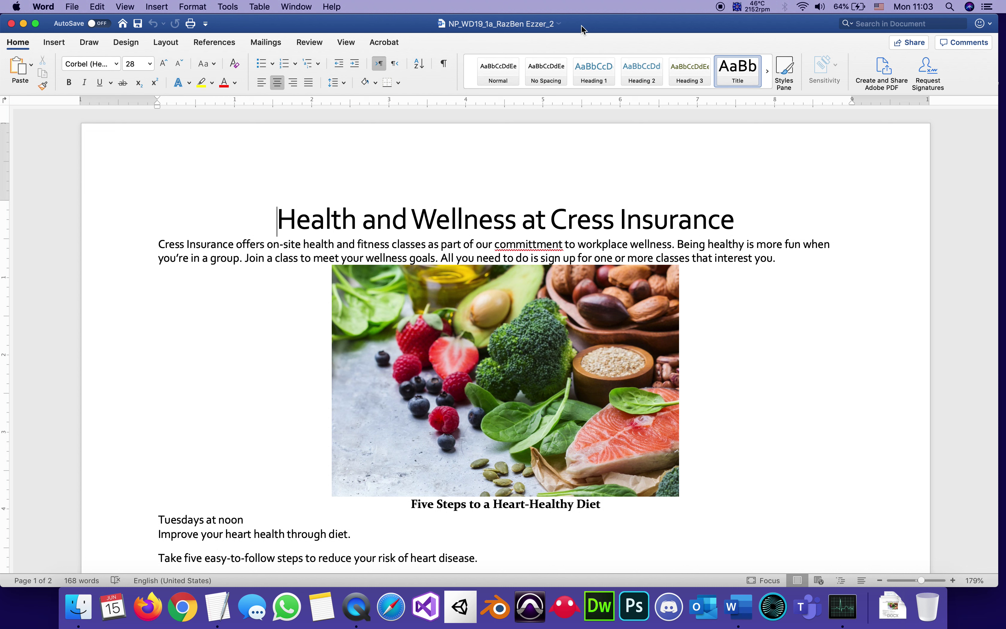
Switch to the instructions and highlight the first two Getting Started steps in yellow.
{"action": "left_click", "coordinate": [296, 6]}
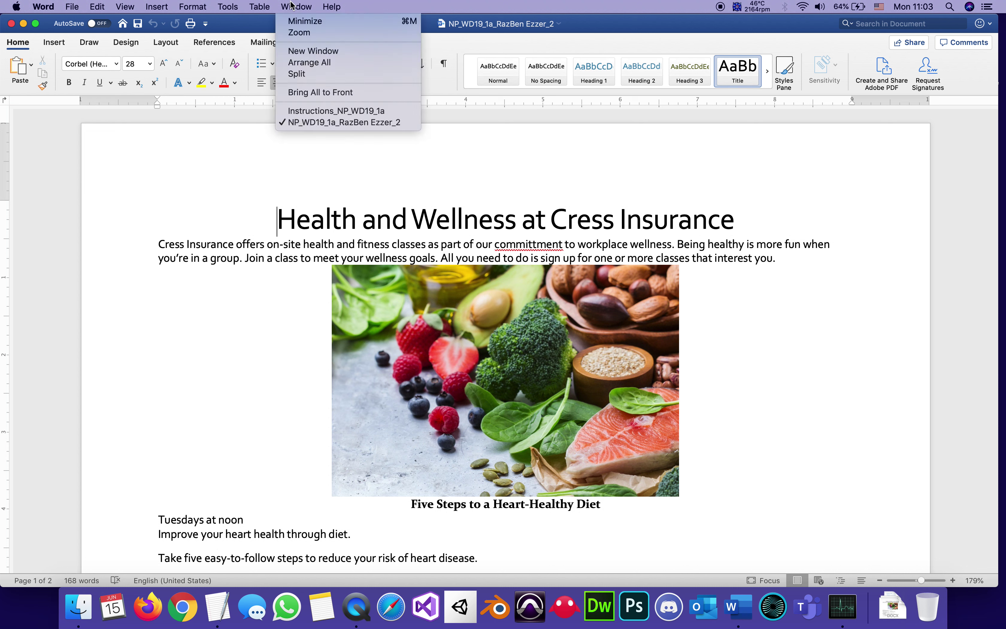
{"action": "left_click", "coordinate": [320, 111]}
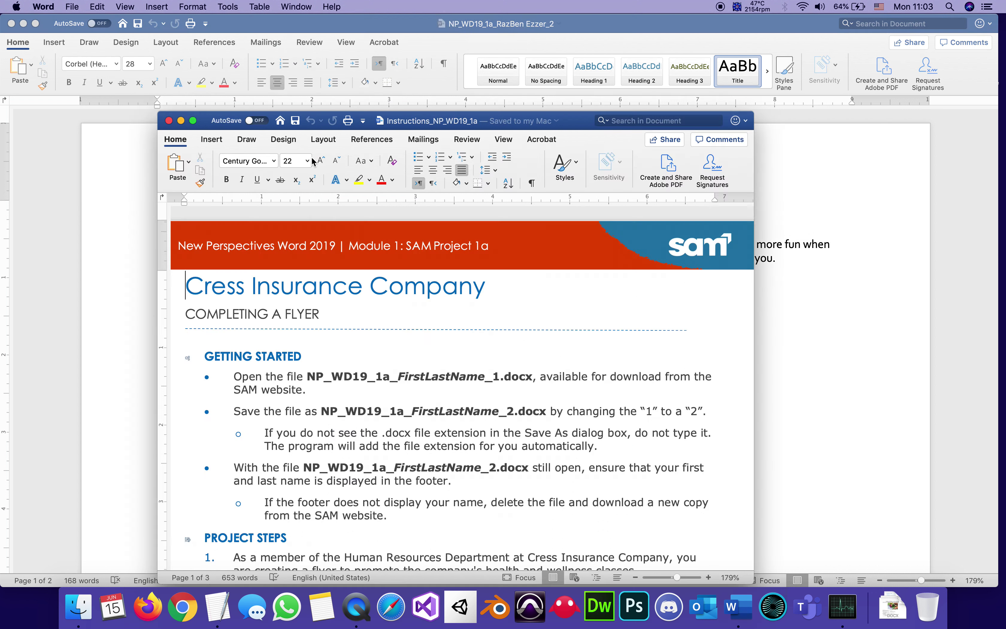
{"action": "scroll", "coordinate": [354, 430], "scroll_direction": "down", "scroll_amount": 3}
{"action": "scroll", "coordinate": [353, 430], "scroll_direction": "up", "scroll_amount": 2}
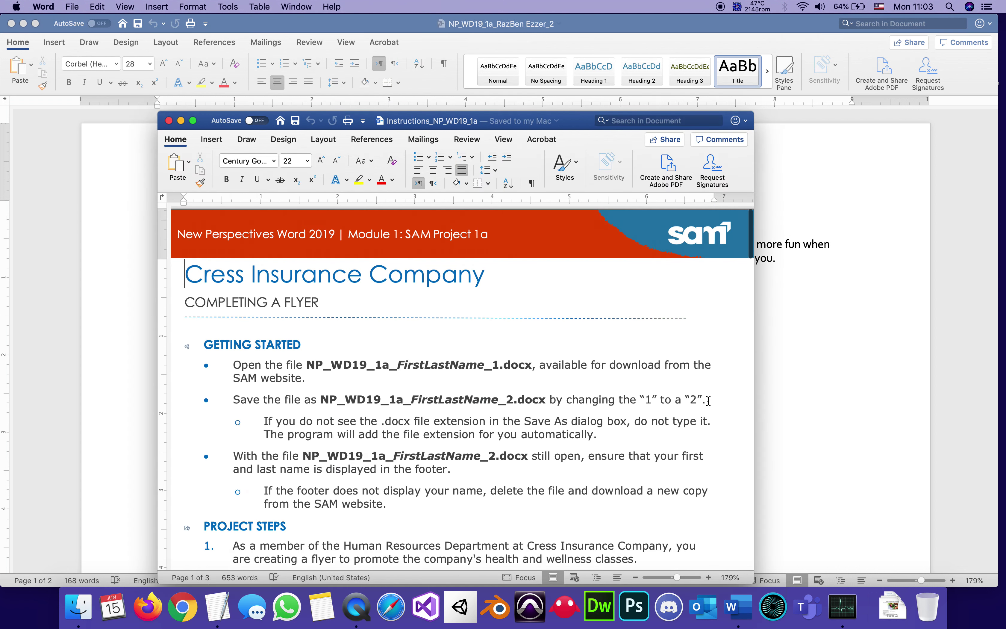
{"action": "left_click_drag", "start_coordinate": [707, 401], "coordinate": [233, 372]}
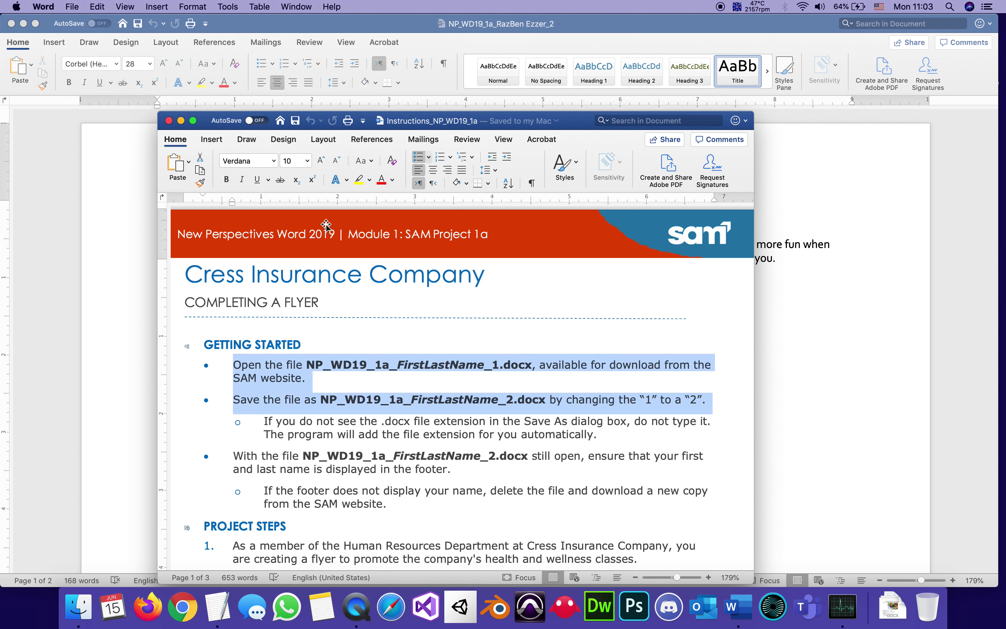
{"action": "left_click", "coordinate": [358, 180]}
{"action": "left_click", "coordinate": [356, 265]}
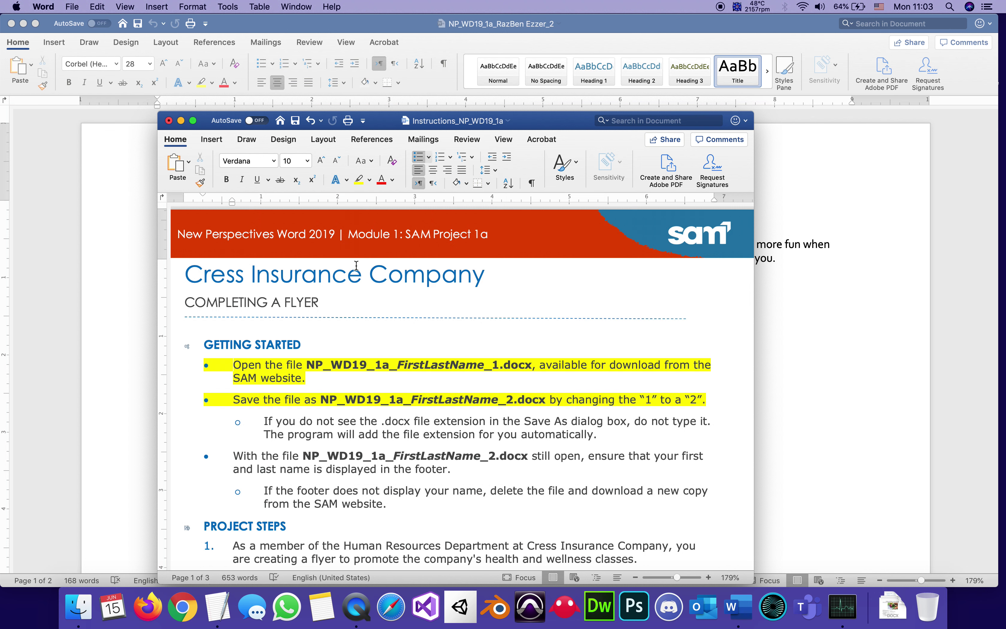
Scroll further through the instructions, then bring the flyer back to the front.
{"action": "left_click", "coordinate": [431, 397]}
{"action": "scroll", "coordinate": [408, 415], "scroll_direction": "down", "scroll_amount": 1}
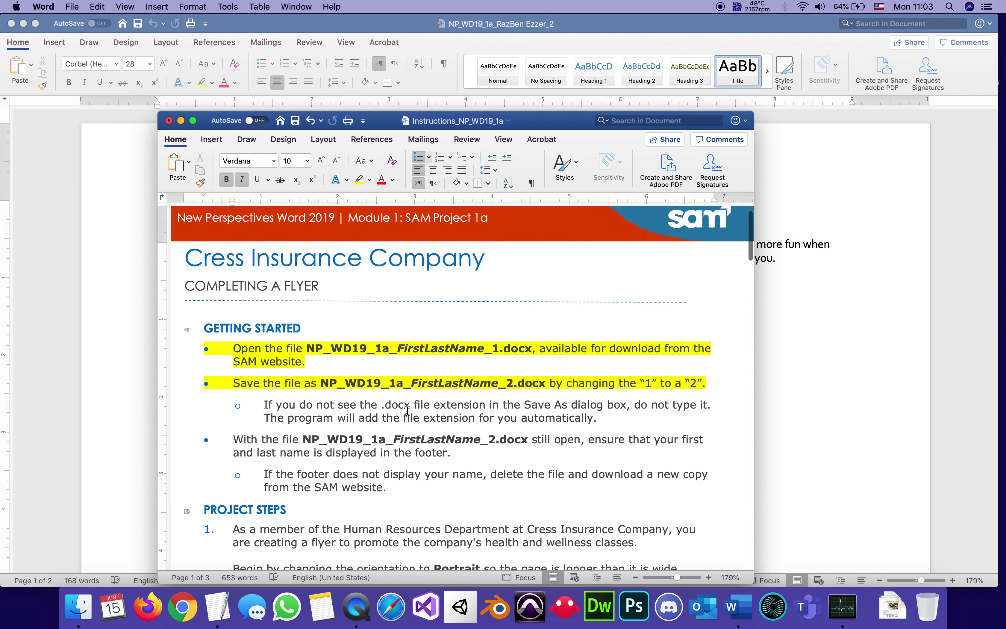
{"action": "scroll", "coordinate": [407, 411], "scroll_direction": "down", "scroll_amount": 3}
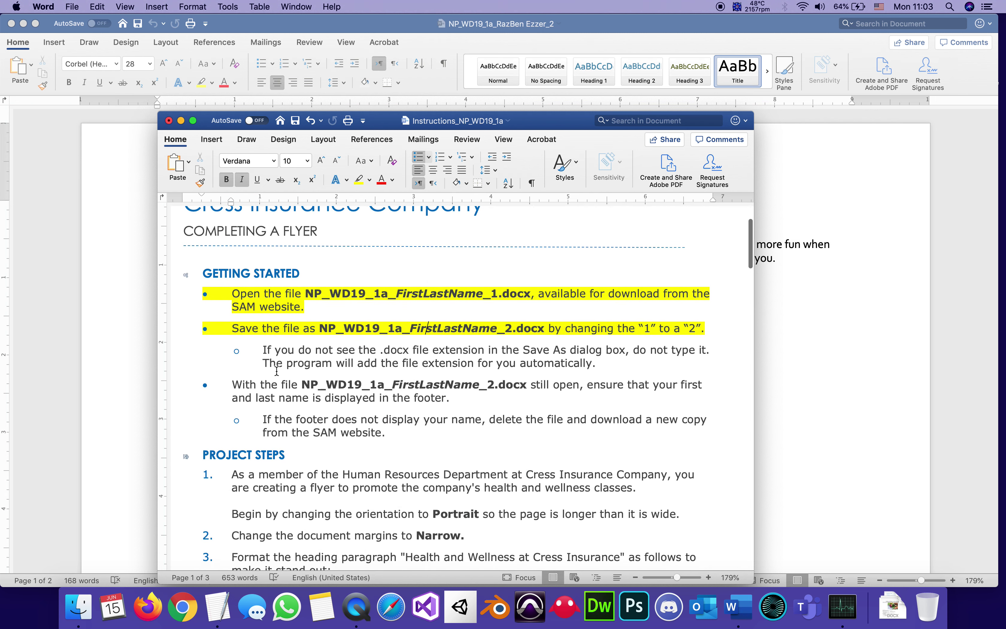
{"action": "left_click", "coordinate": [258, 384]}
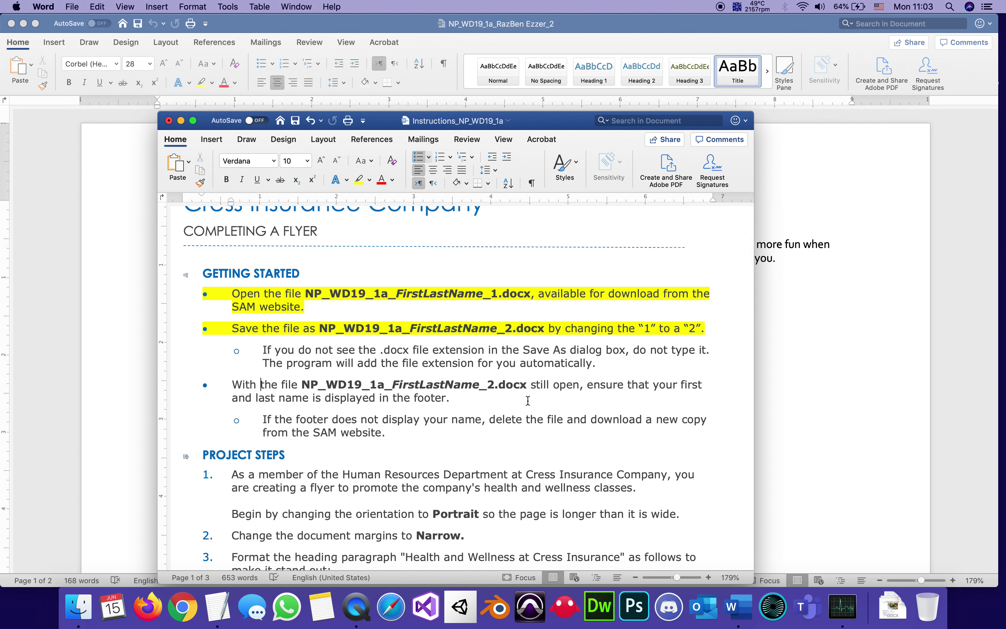
{"action": "left_click", "coordinate": [868, 361]}
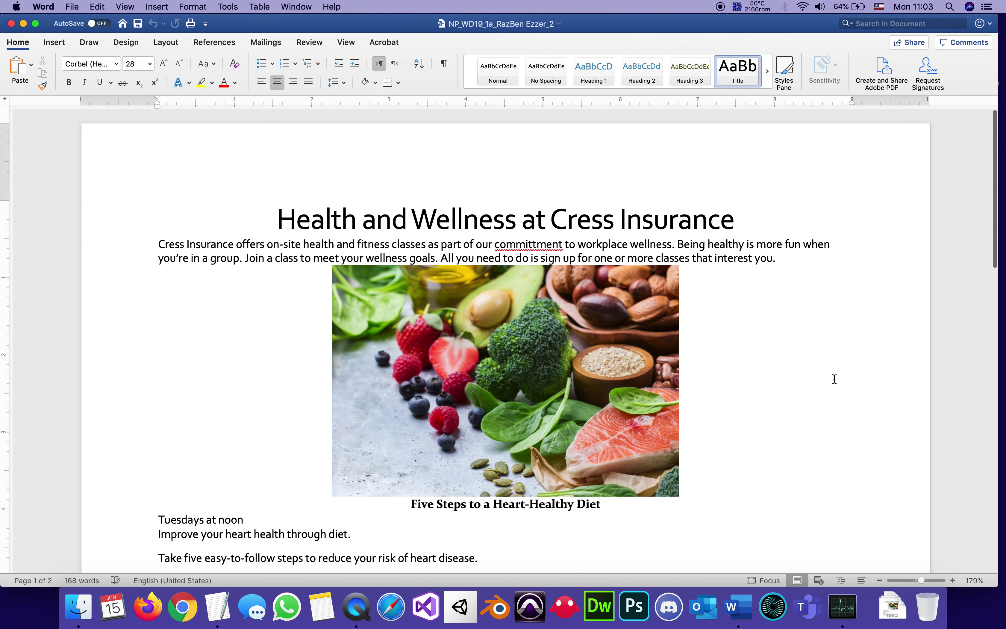
{"action": "scroll", "coordinate": [834, 379], "scroll_direction": "down", "scroll_amount": 10}
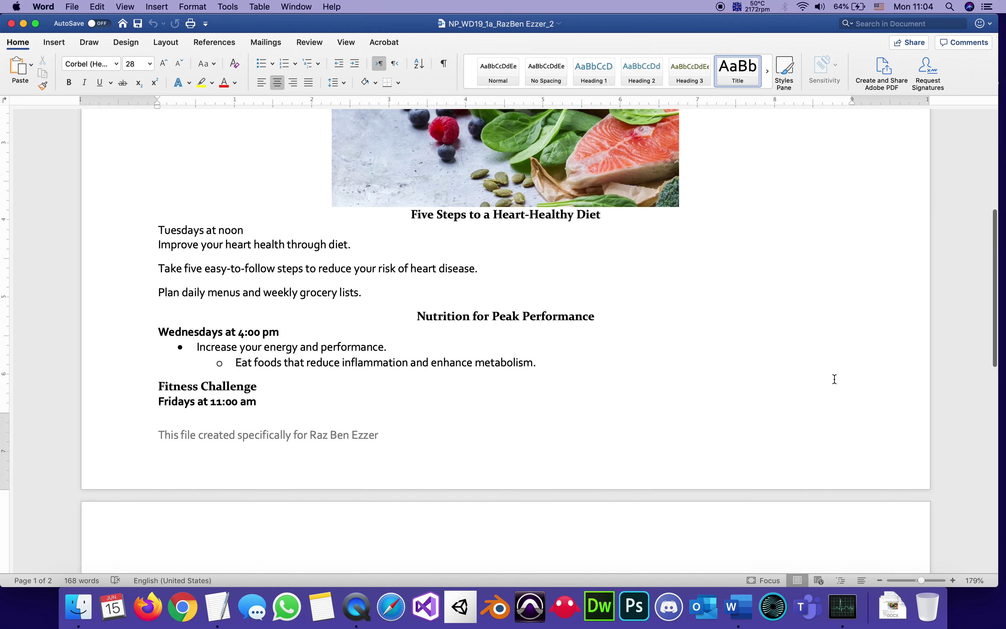
{"action": "scroll", "coordinate": [834, 379], "scroll_direction": "down", "scroll_amount": 2}
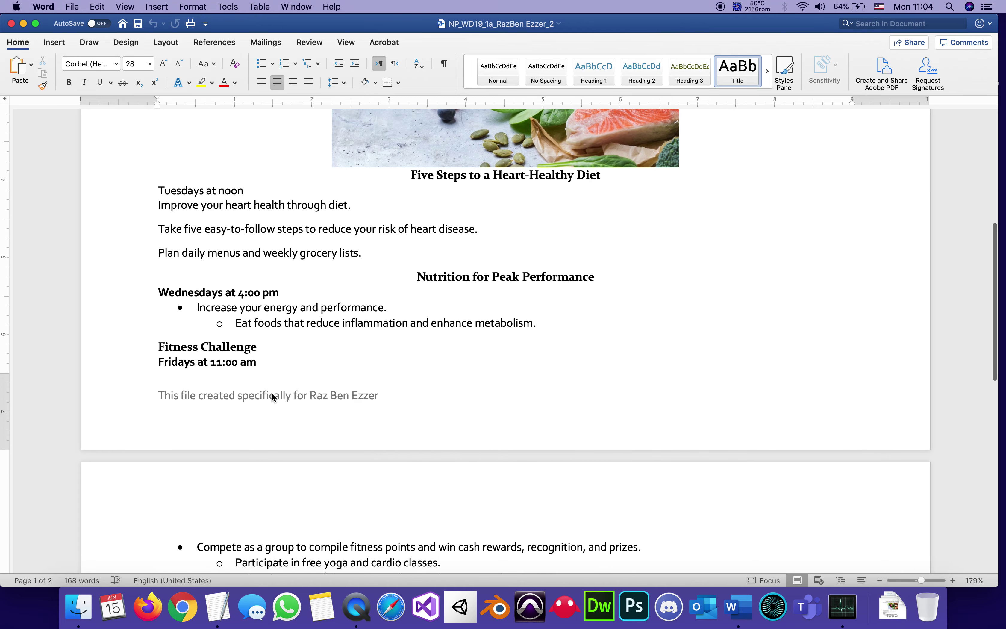
{"action": "left_click", "coordinate": [333, 394]}
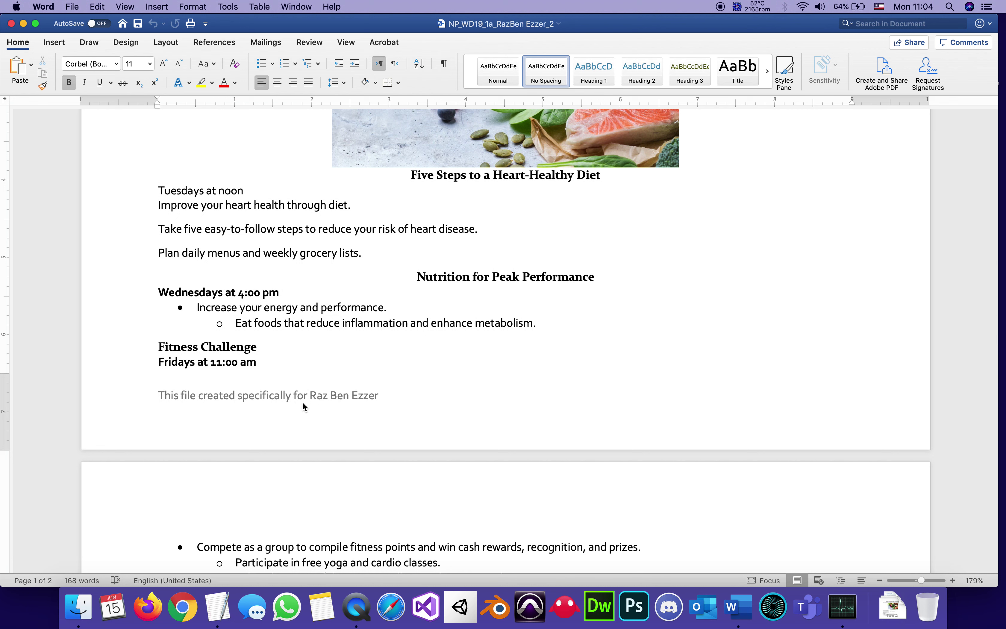
{"action": "left_click", "coordinate": [295, 3]}
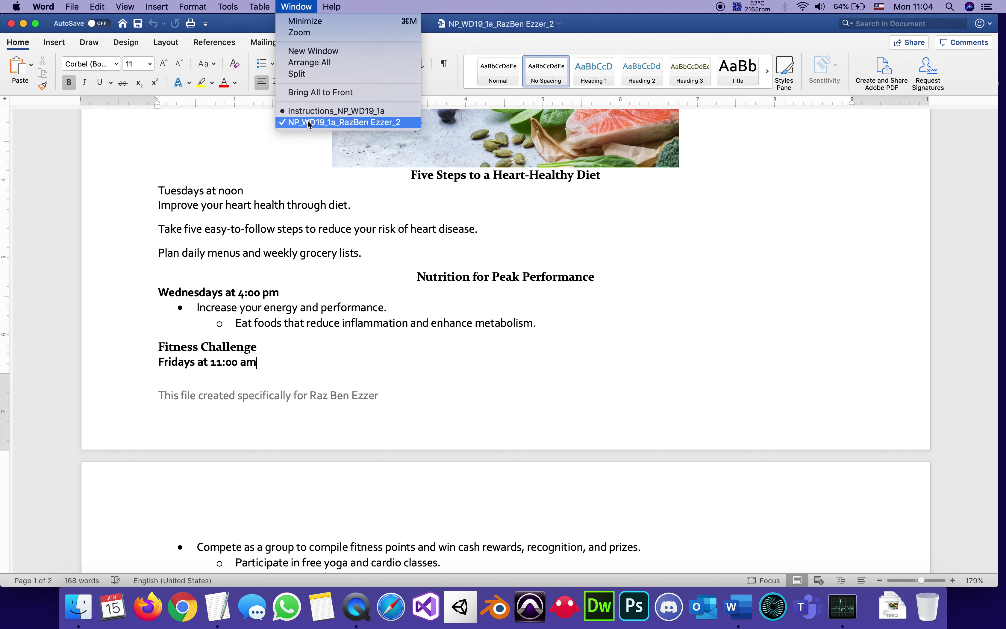
Highlight the 'With the file…' footer-check step and its sub-note in yellow.
{"action": "left_click", "coordinate": [314, 109]}
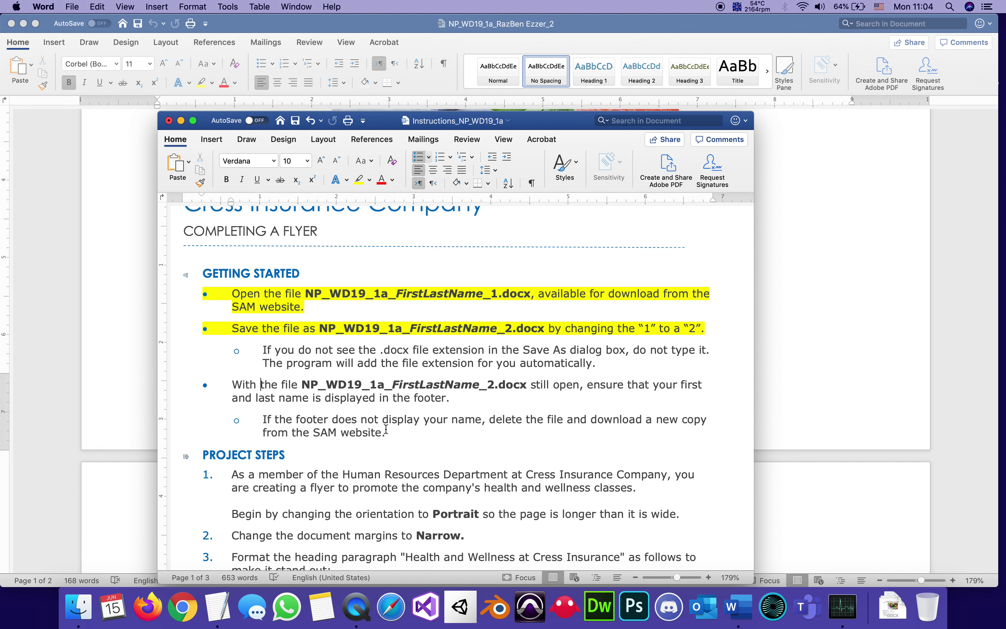
{"action": "left_click_drag", "start_coordinate": [373, 428], "coordinate": [232, 385]}
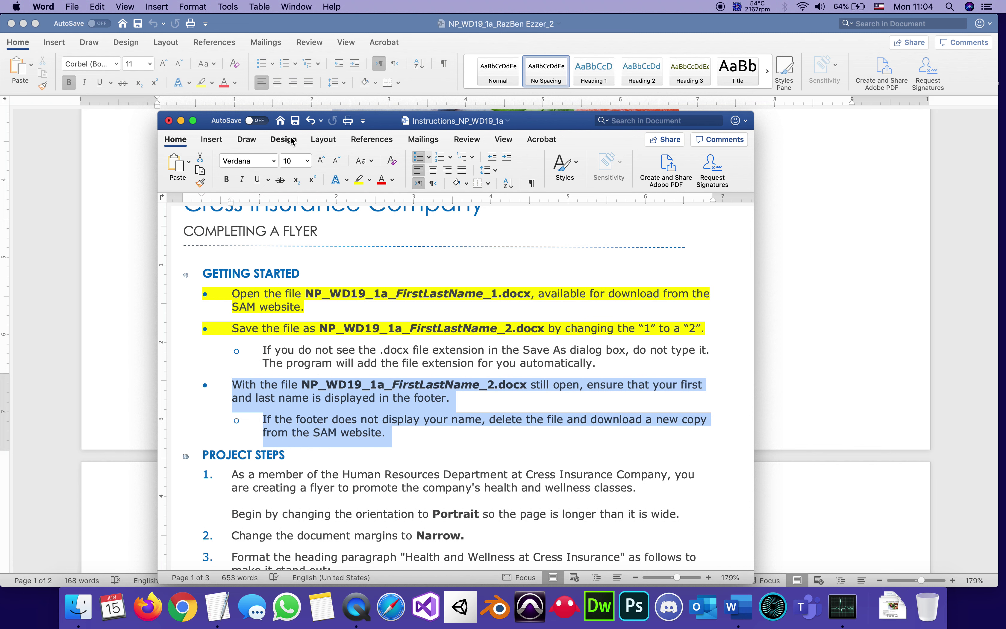
{"action": "left_click", "coordinate": [357, 179]}
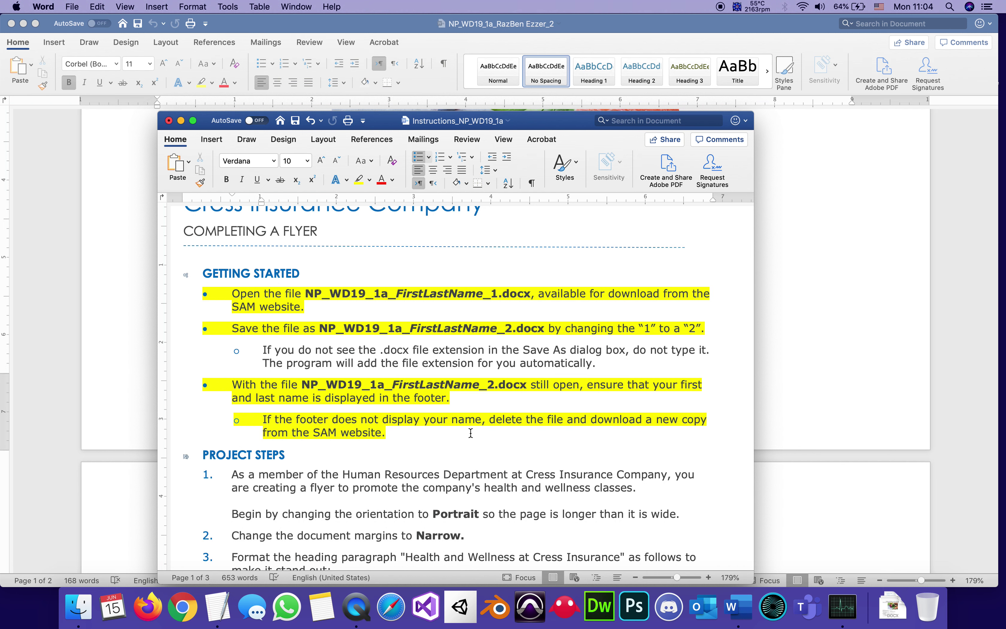
Scroll down to the Project Steps list and read the first project step.
{"action": "scroll", "coordinate": [471, 433], "scroll_direction": "down", "scroll_amount": 3}
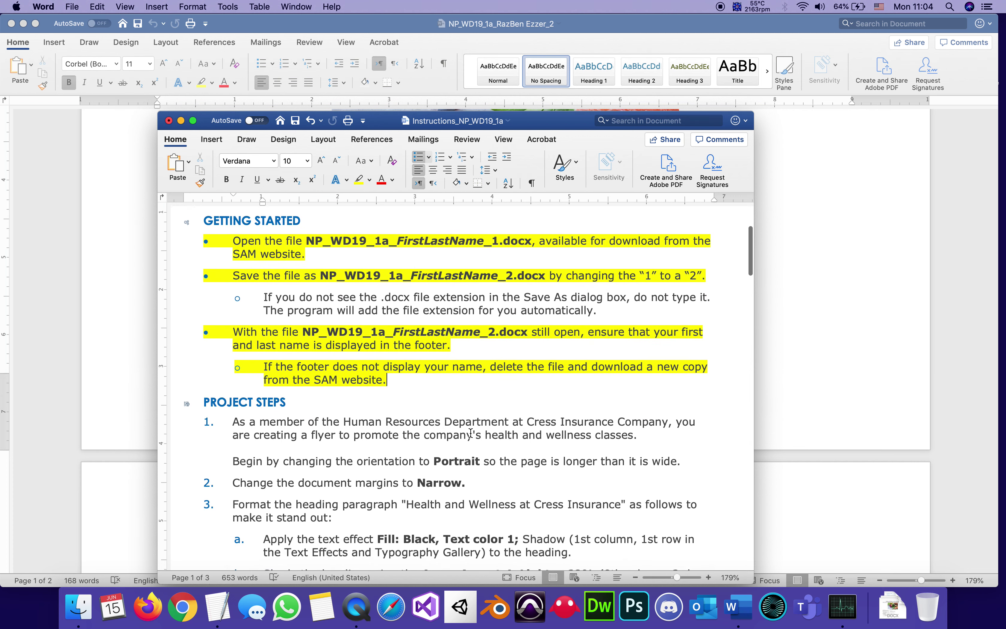
{"action": "scroll", "coordinate": [471, 433], "scroll_direction": "down", "scroll_amount": 8}
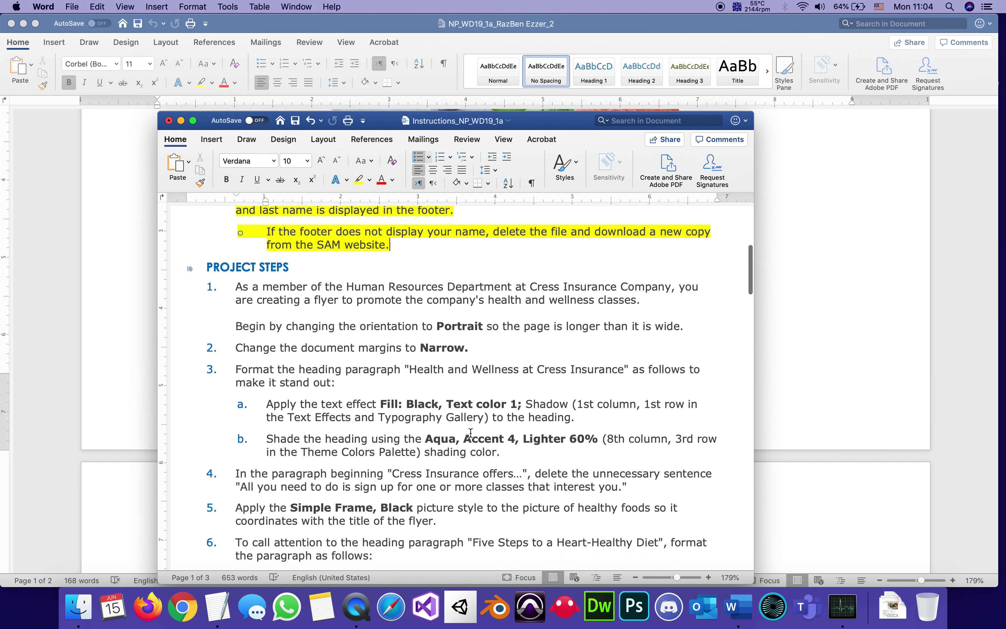
{"action": "left_click", "coordinate": [314, 289]}
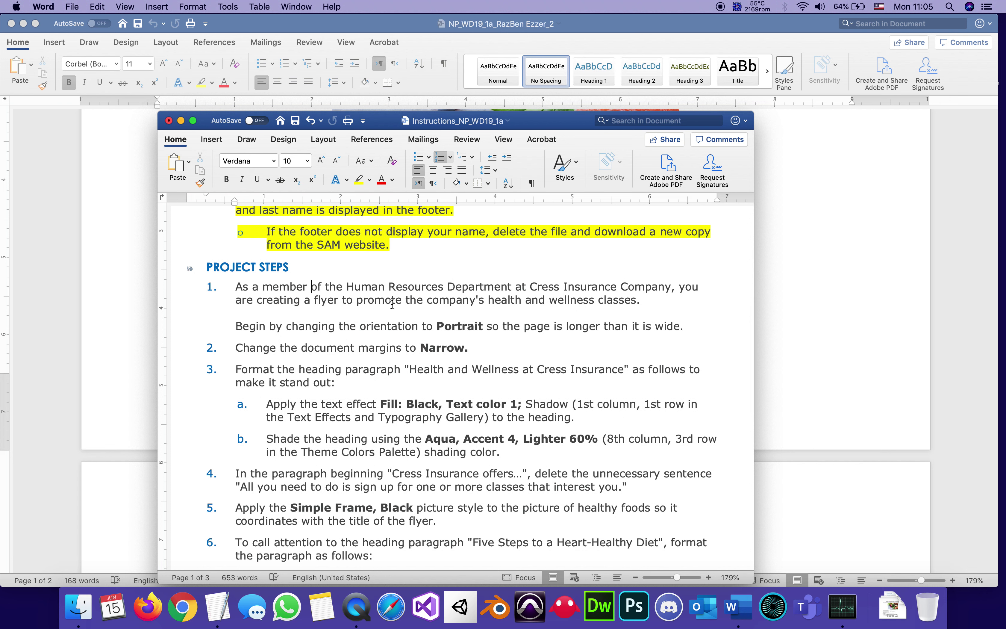
{"action": "left_click", "coordinate": [451, 301]}
Set the flyer's page orientation to Portrait and save the document.
{"action": "left_click", "coordinate": [805, 292]}
{"action": "scroll", "coordinate": [805, 293], "scroll_direction": "up", "scroll_amount": 10}
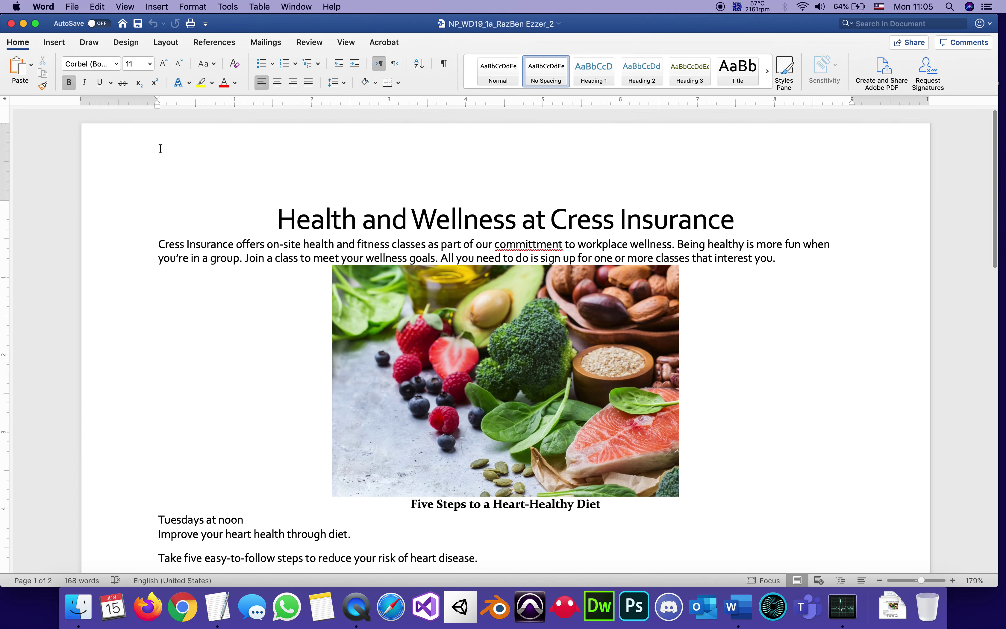
{"action": "left_click", "coordinate": [164, 43]}
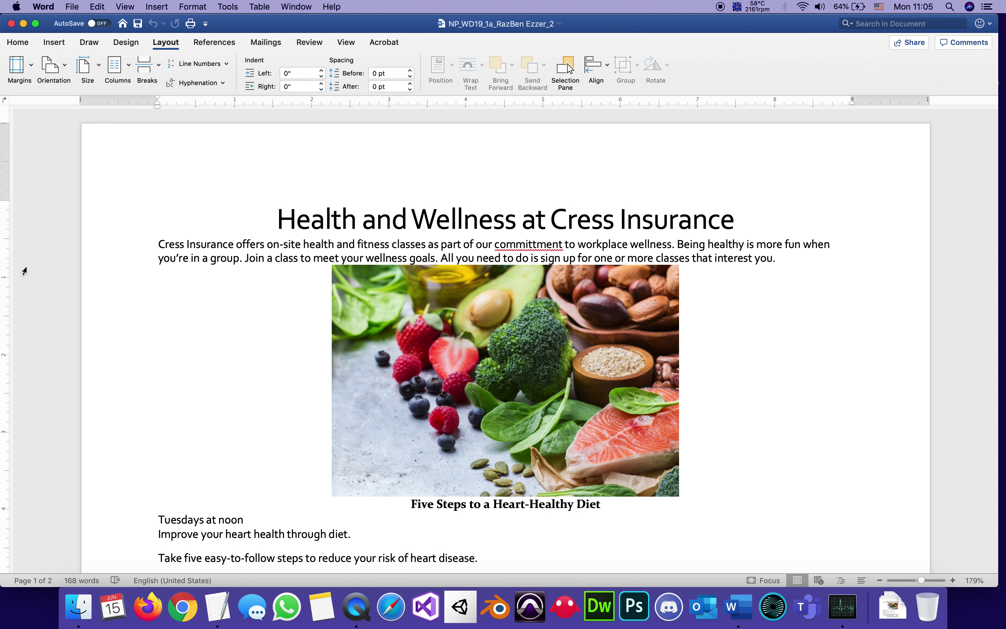
{"action": "left_click", "coordinate": [54, 73]}
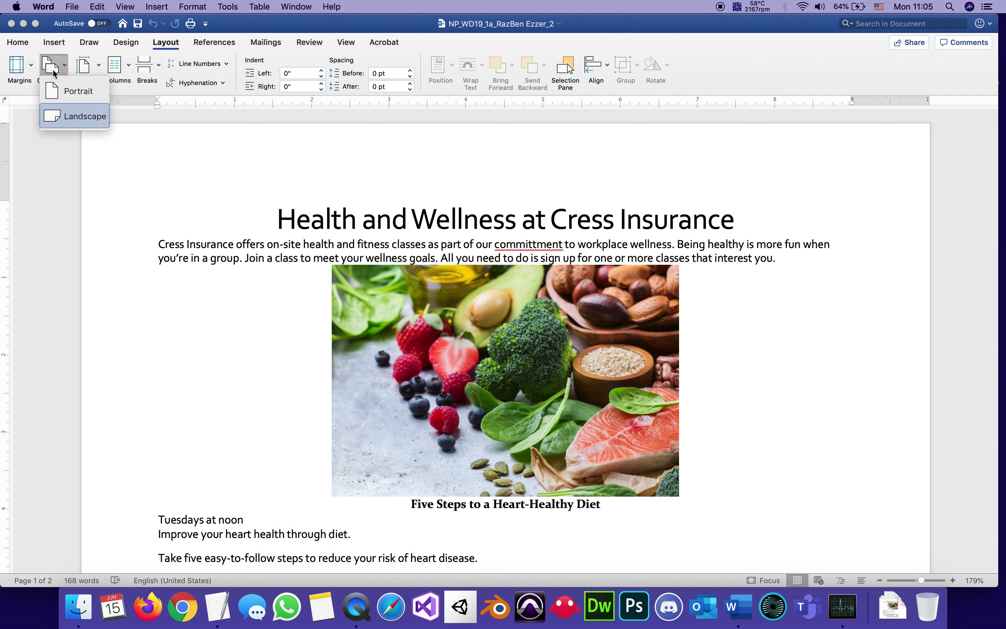
{"action": "left_click", "coordinate": [61, 91]}
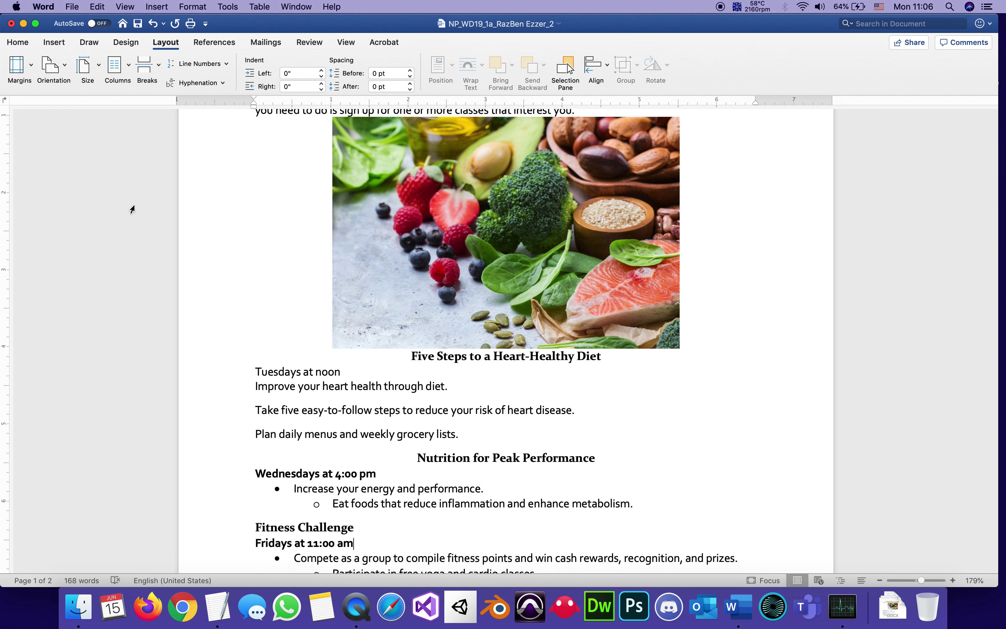
{"action": "left_click", "coordinate": [138, 24]}
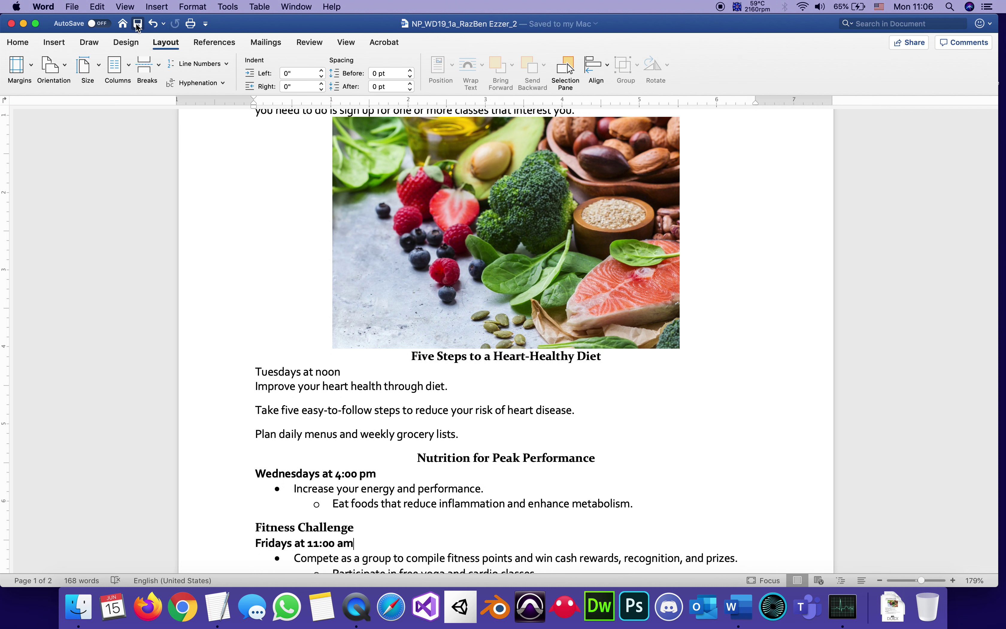
{"action": "left_click", "coordinate": [138, 24]}
Highlight the 'Begin by changing the orientation' step yellow in the instructions.
{"action": "left_click", "coordinate": [297, 7]}
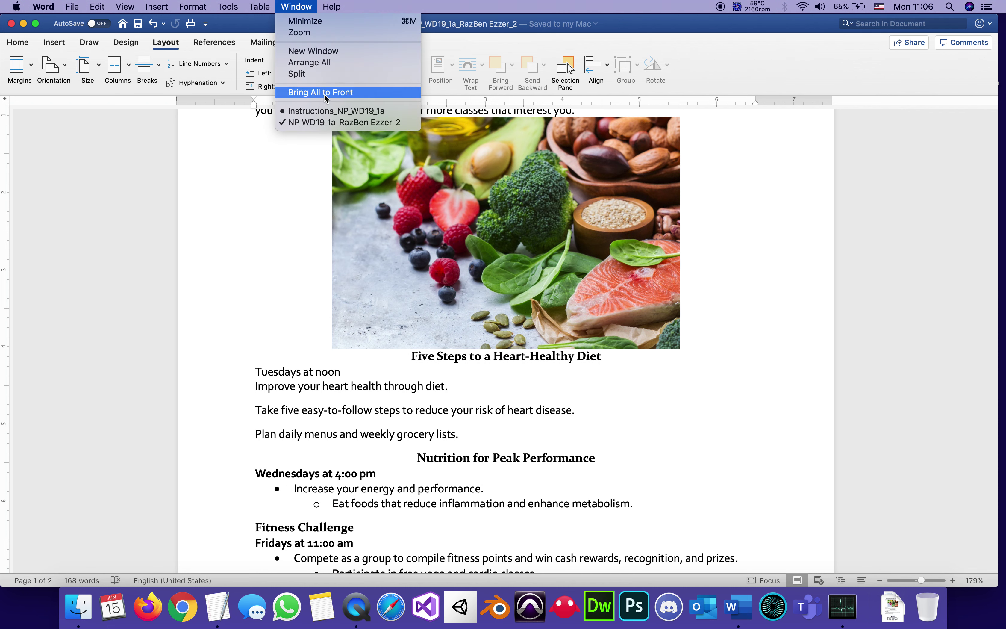
{"action": "left_click", "coordinate": [328, 111]}
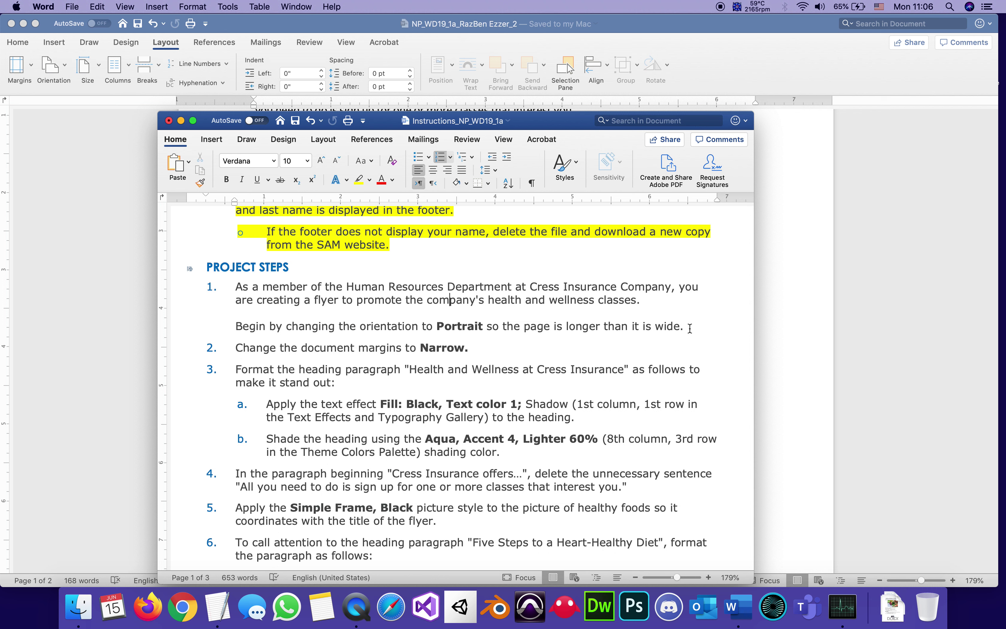
{"action": "left_click_drag", "start_coordinate": [689, 328], "coordinate": [236, 328]}
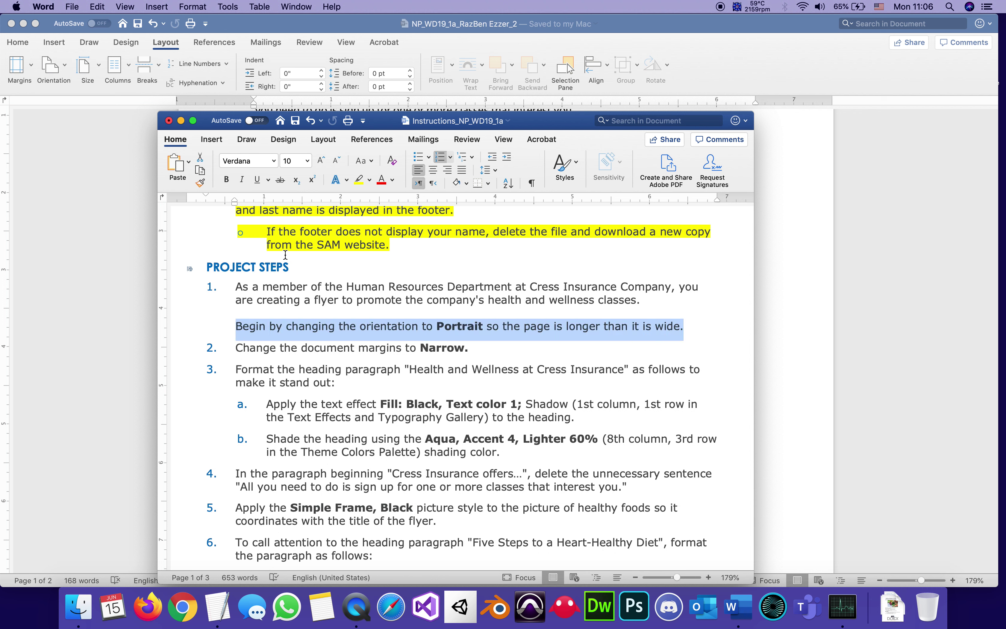
{"action": "left_click", "coordinate": [358, 180]}
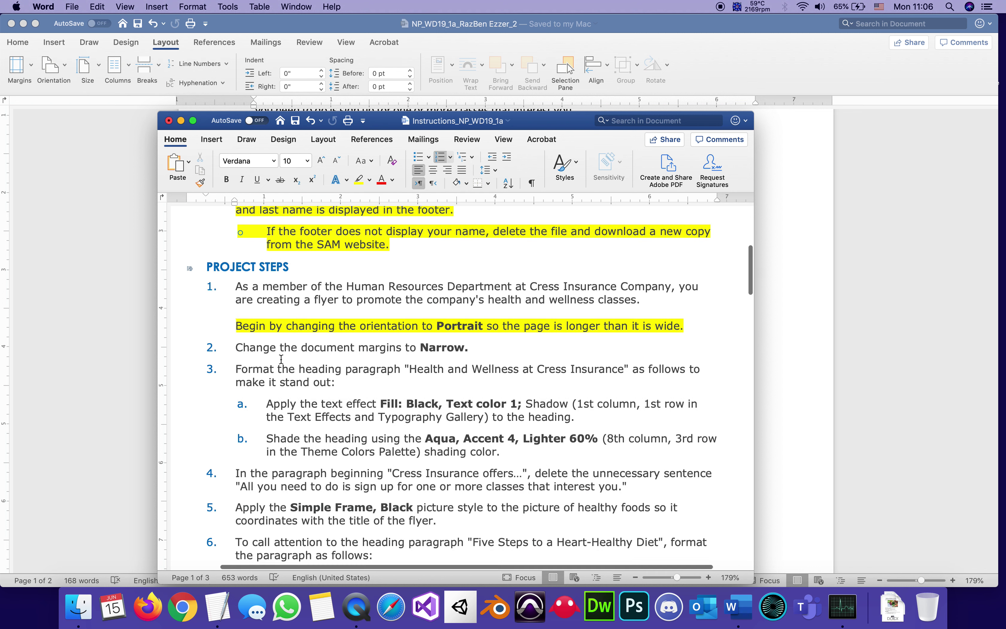
Scroll through the instructions, then bring the flyer back to the front.
{"action": "scroll", "coordinate": [281, 359], "scroll_direction": "down", "scroll_amount": 5}
{"action": "scroll", "coordinate": [281, 359], "scroll_direction": "down", "scroll_amount": 20}
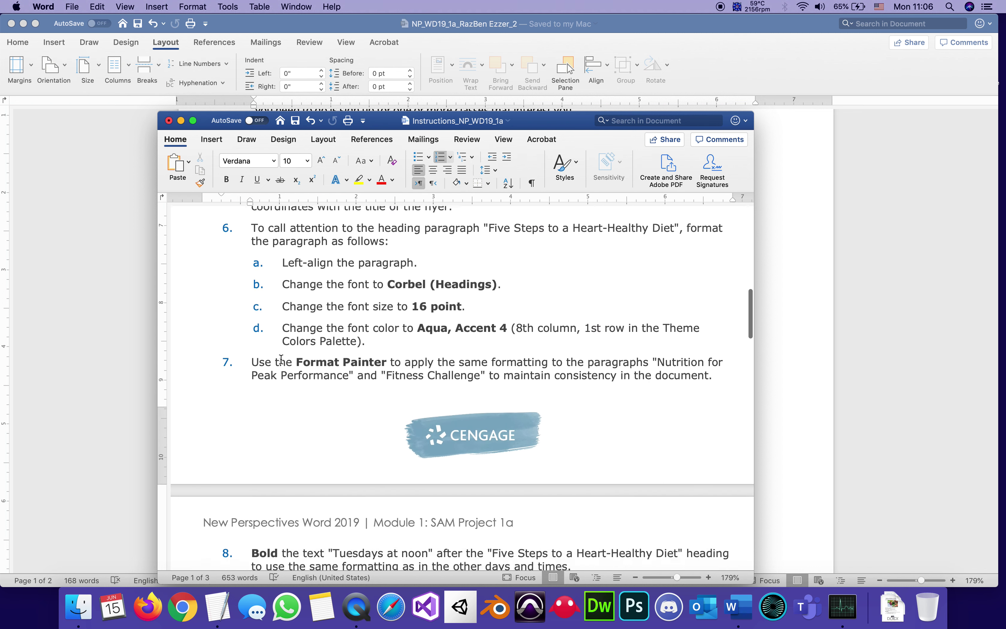
{"action": "scroll", "coordinate": [270, 374], "scroll_direction": "up", "scroll_amount": 1}
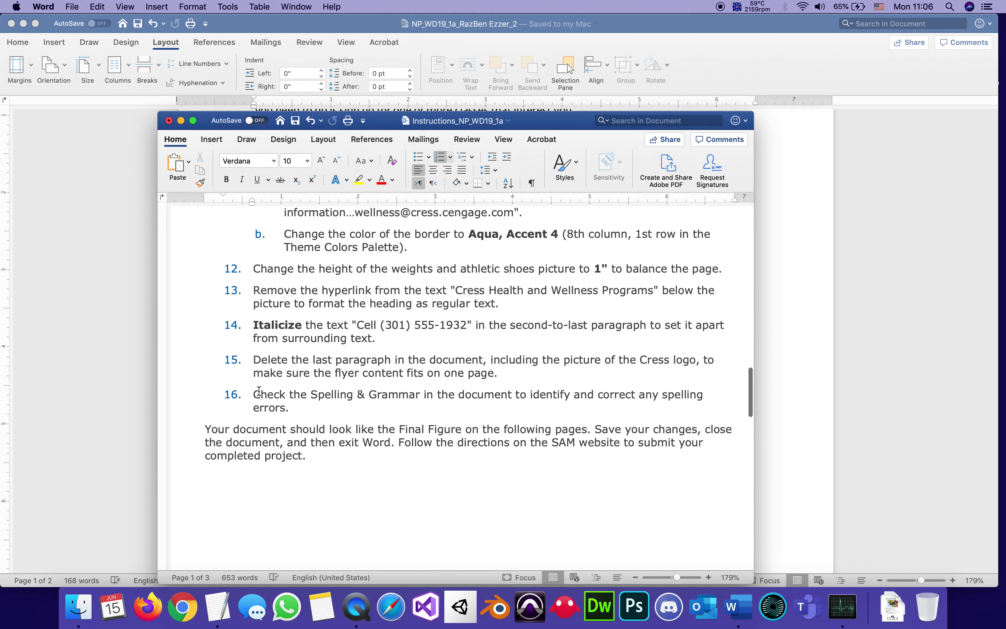
{"action": "scroll", "coordinate": [258, 388], "scroll_direction": "up", "scroll_amount": 20}
{"action": "scroll", "coordinate": [259, 388], "scroll_direction": "down", "scroll_amount": 3}
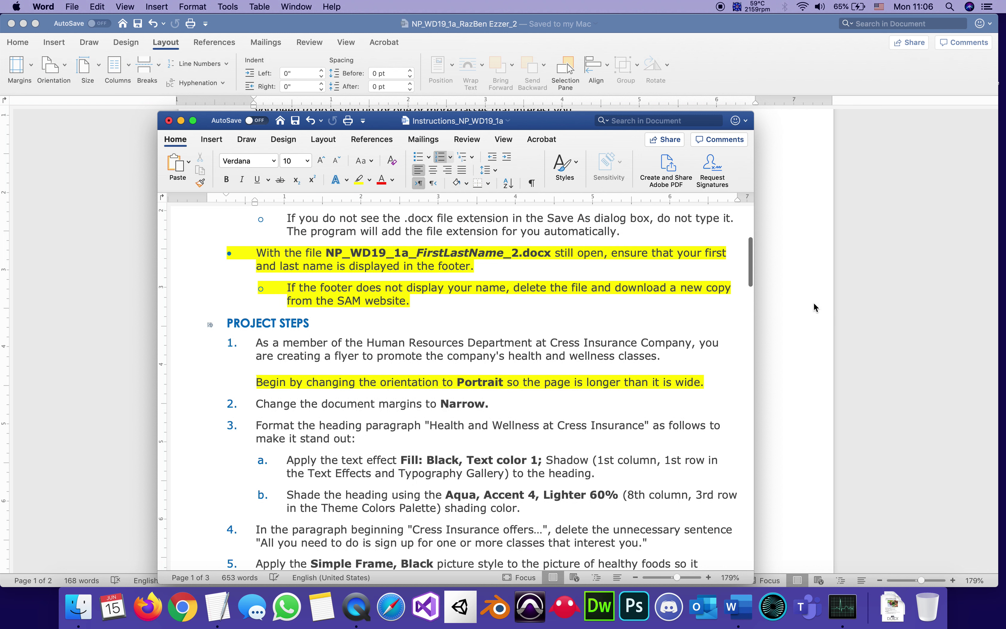
{"action": "left_click", "coordinate": [913, 345]}
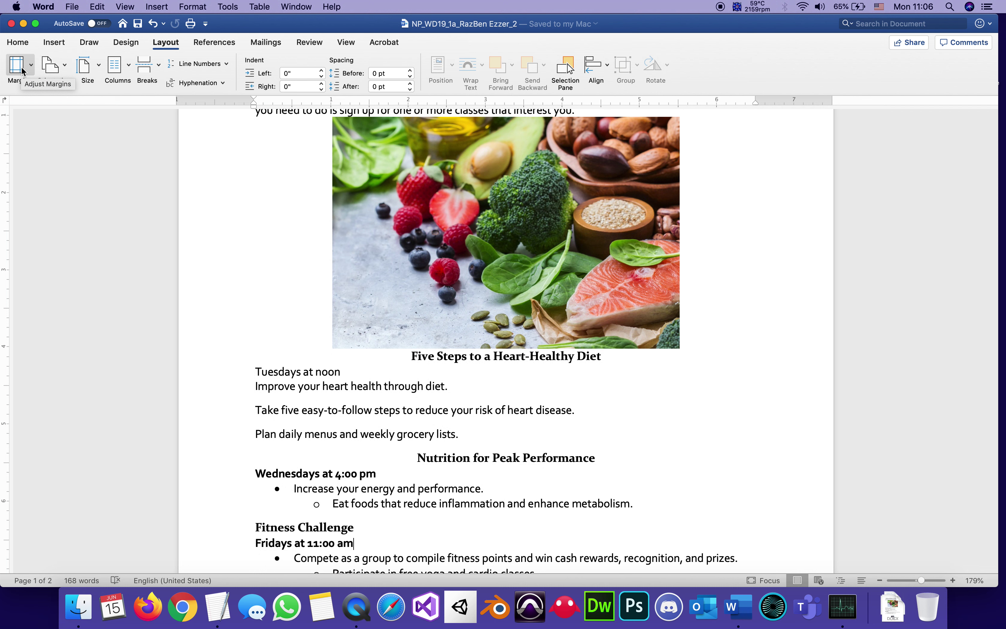
Apply the Narrow margins preset to the flyer, save it, and return to the top.
{"action": "left_click", "coordinate": [32, 70]}
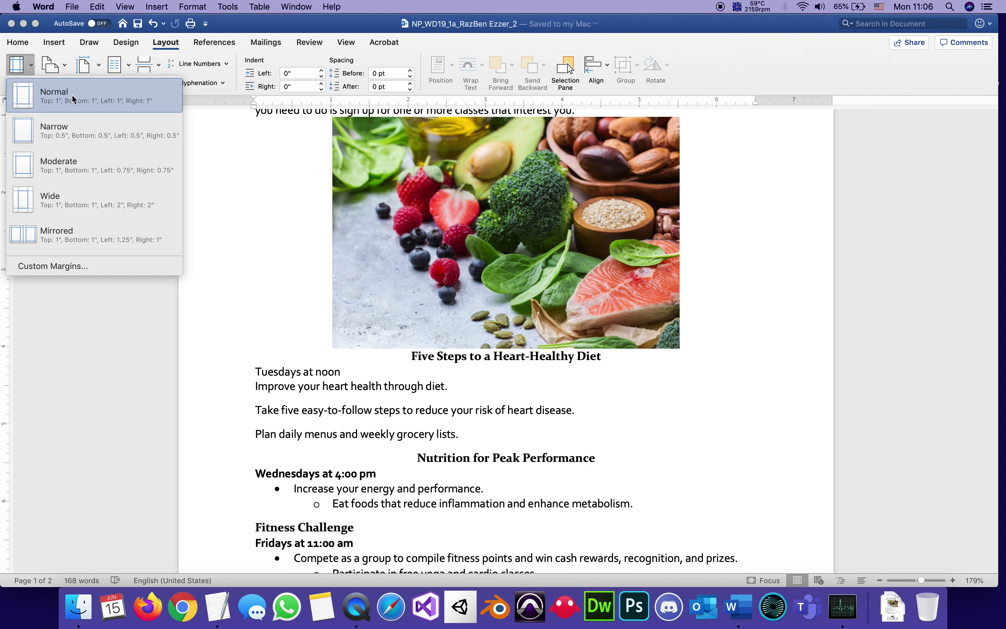
{"action": "left_click", "coordinate": [72, 132]}
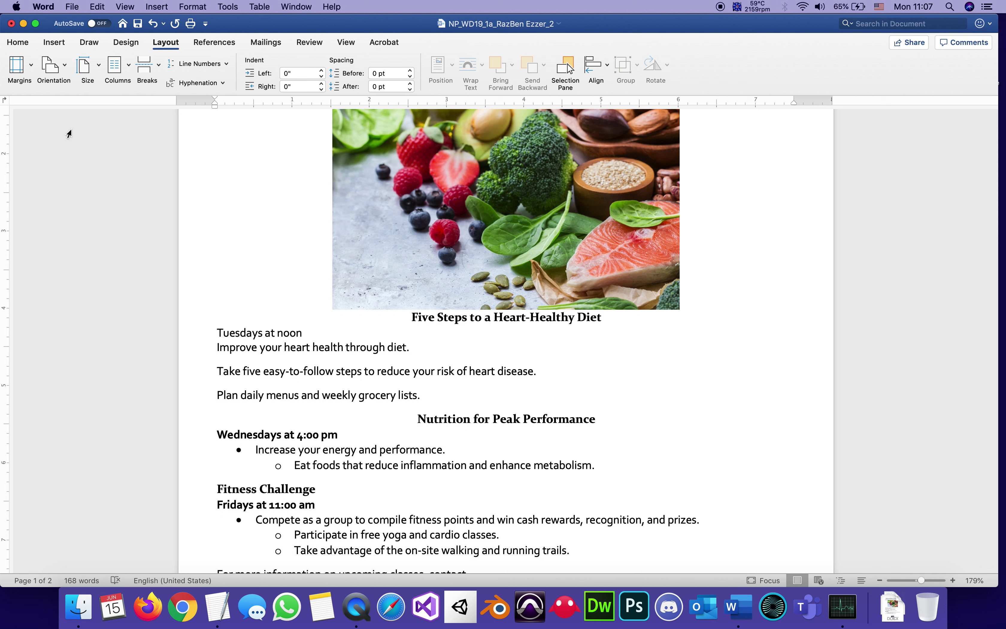
{"action": "left_click", "coordinate": [138, 25]}
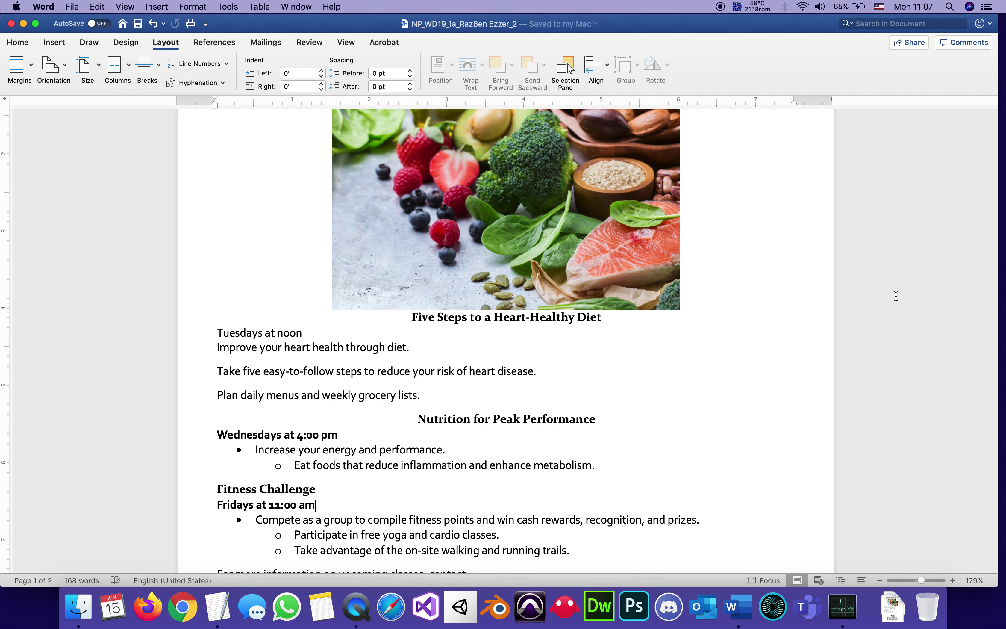
{"action": "scroll", "coordinate": [895, 296], "scroll_direction": "down", "scroll_amount": 1}
{"action": "scroll", "coordinate": [896, 296], "scroll_direction": "up", "scroll_amount": 5}
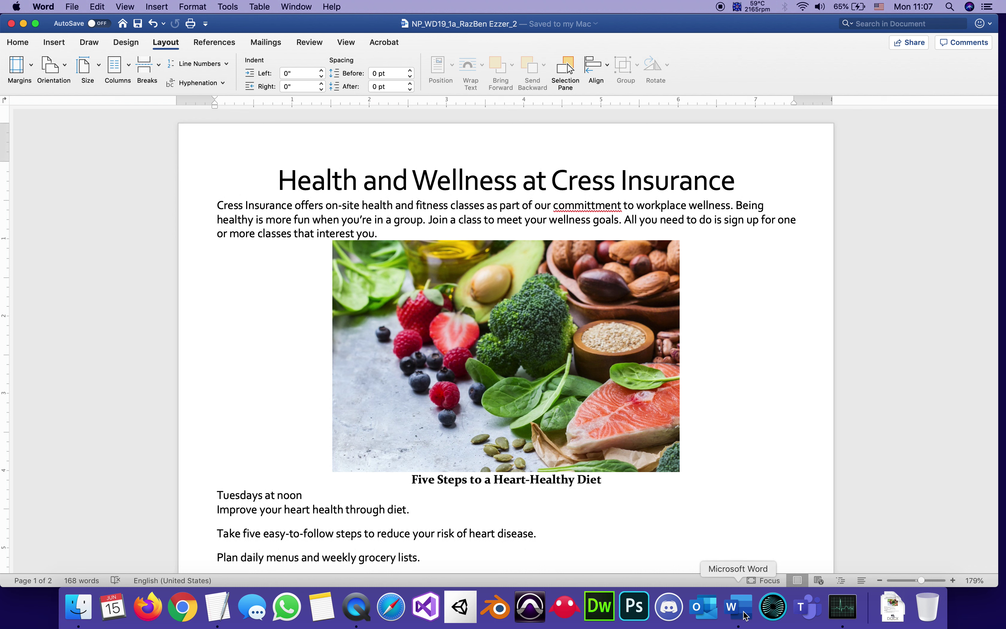
Highlight step 2's Narrow-margins instruction yellow in the instructions document.
{"action": "left_click", "coordinate": [293, 7]}
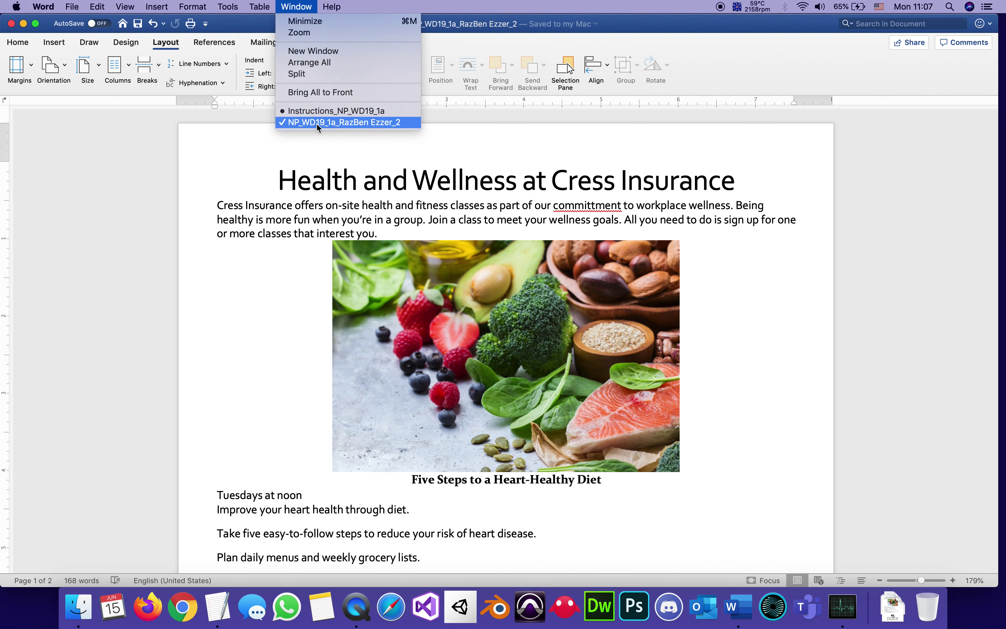
{"action": "left_click", "coordinate": [317, 110]}
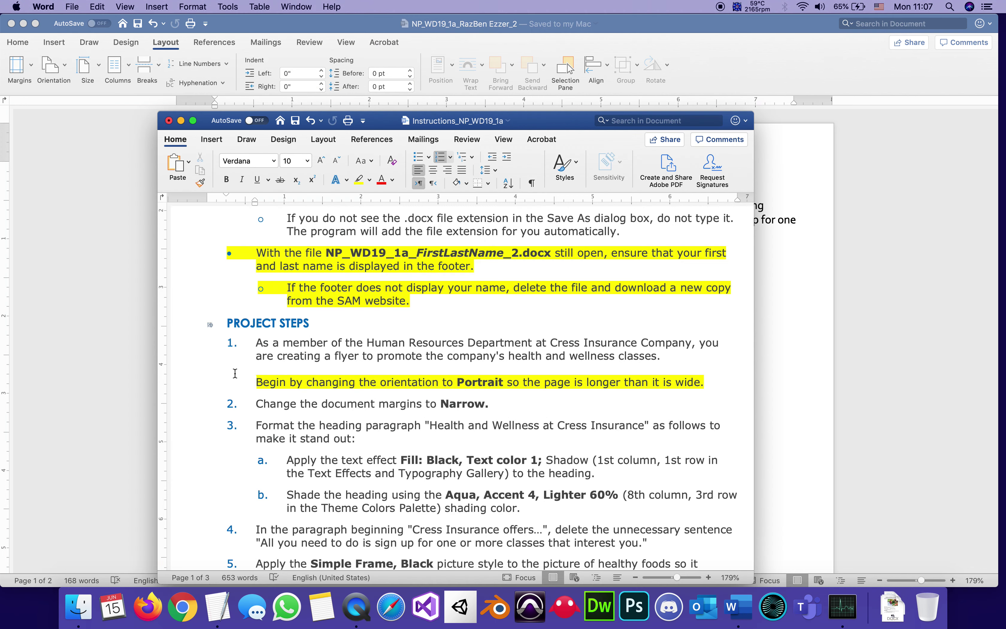
{"action": "left_click_drag", "start_coordinate": [500, 406], "coordinate": [254, 404]}
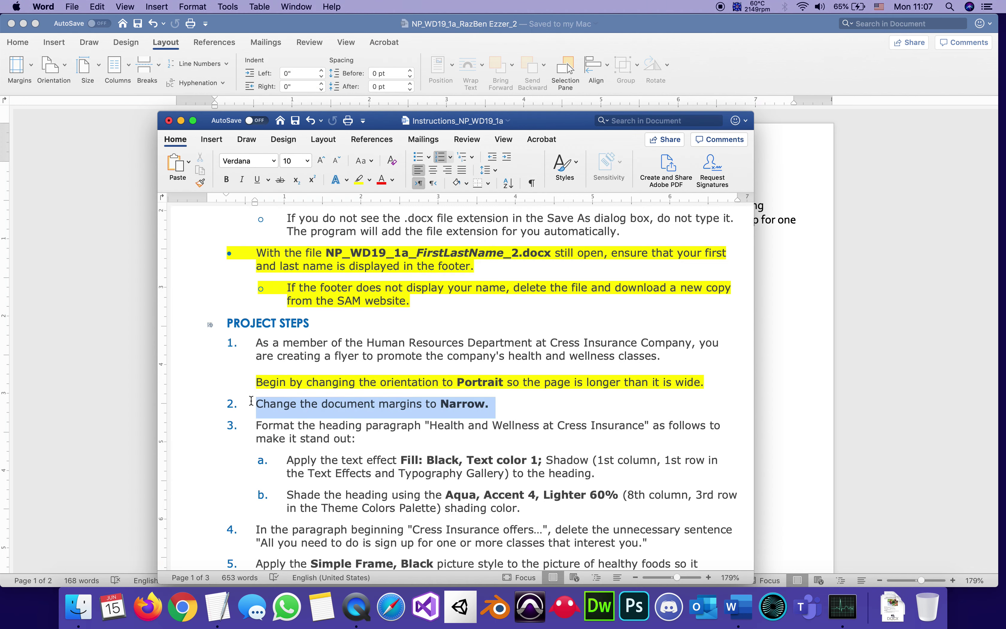
{"action": "left_click", "coordinate": [360, 180]}
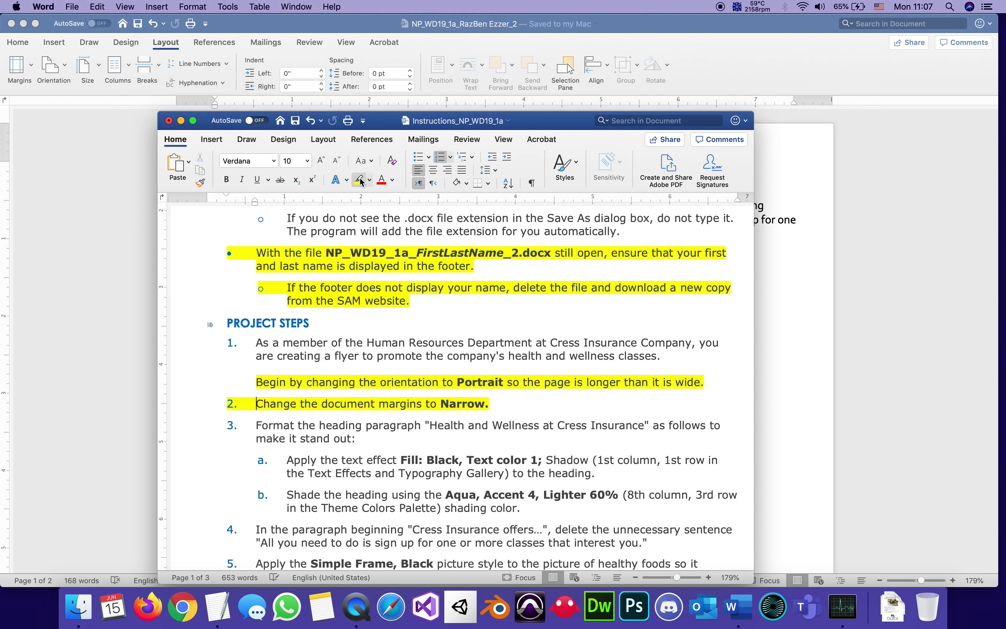
Move the instructions window down and right so the flyer title shows, and activate the flyer.
{"action": "scroll", "coordinate": [348, 412], "scroll_direction": "down", "scroll_amount": 5}
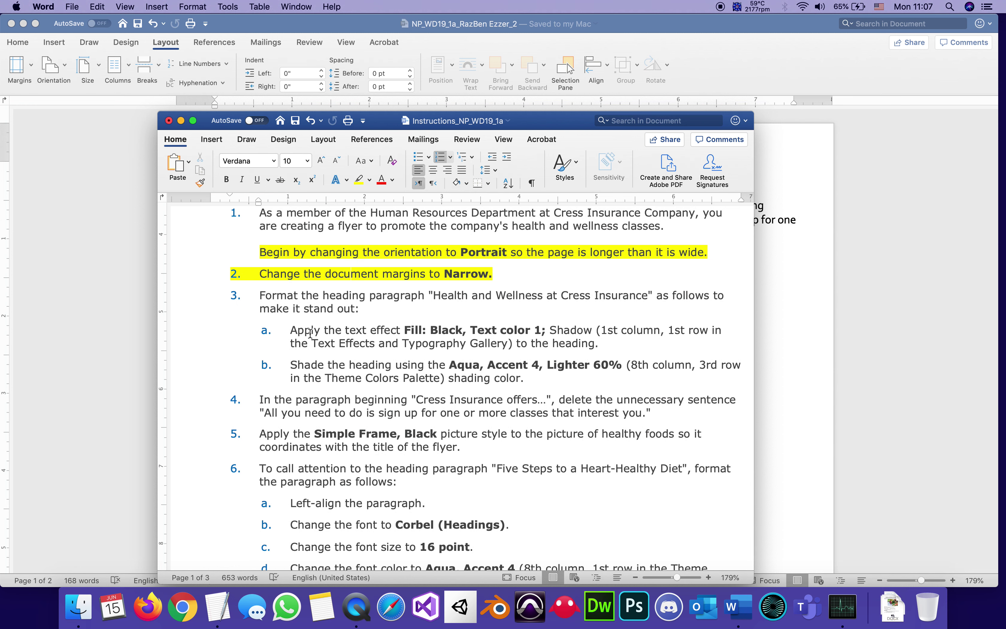
{"action": "left_click_drag", "start_coordinate": [440, 125], "coordinate": [623, 228]}
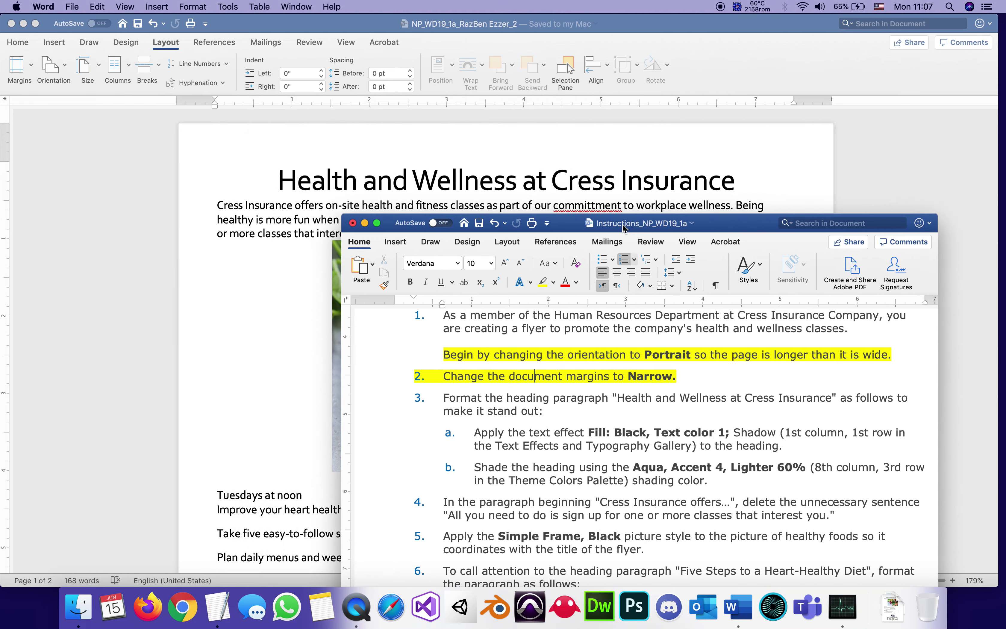
{"action": "left_click", "coordinate": [604, 187]}
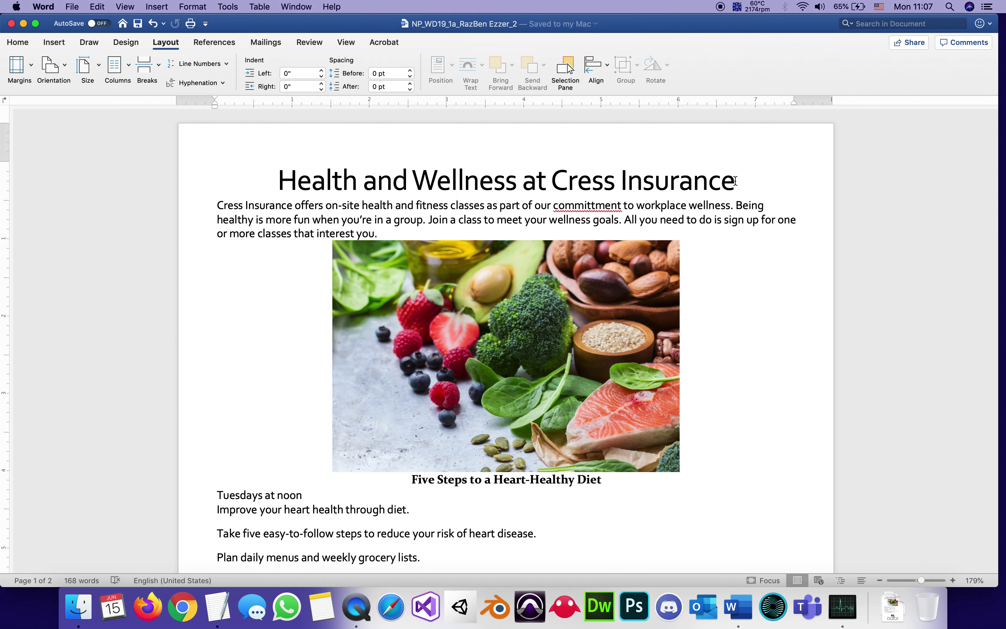
Select the whole 'Health and Wellness at Cress Insurance' title on the flyer.
{"action": "left_click_drag", "start_coordinate": [736, 181], "coordinate": [303, 184]}
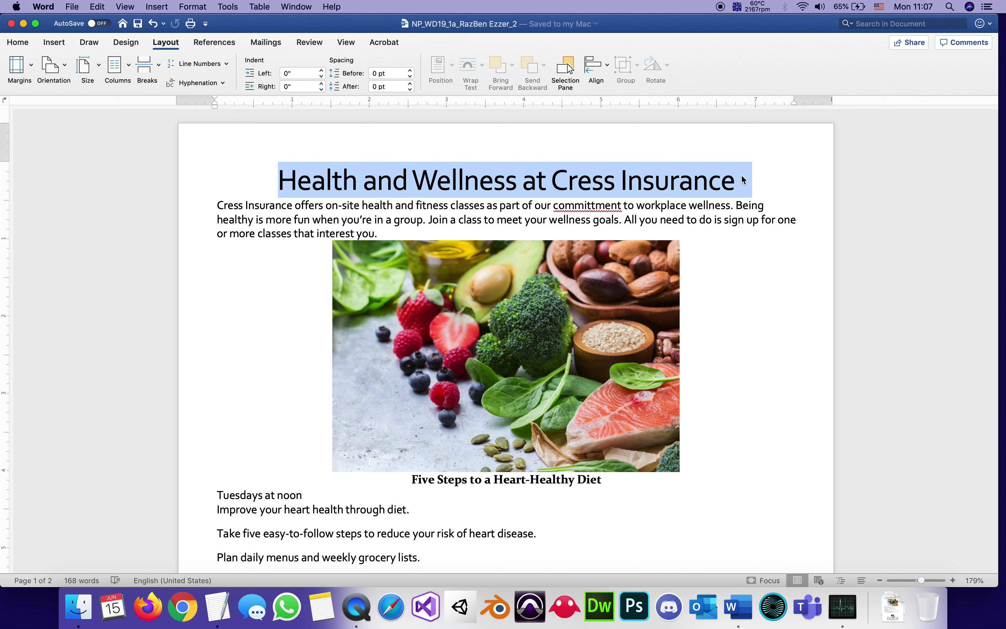
{"action": "left_click", "coordinate": [349, 178]}
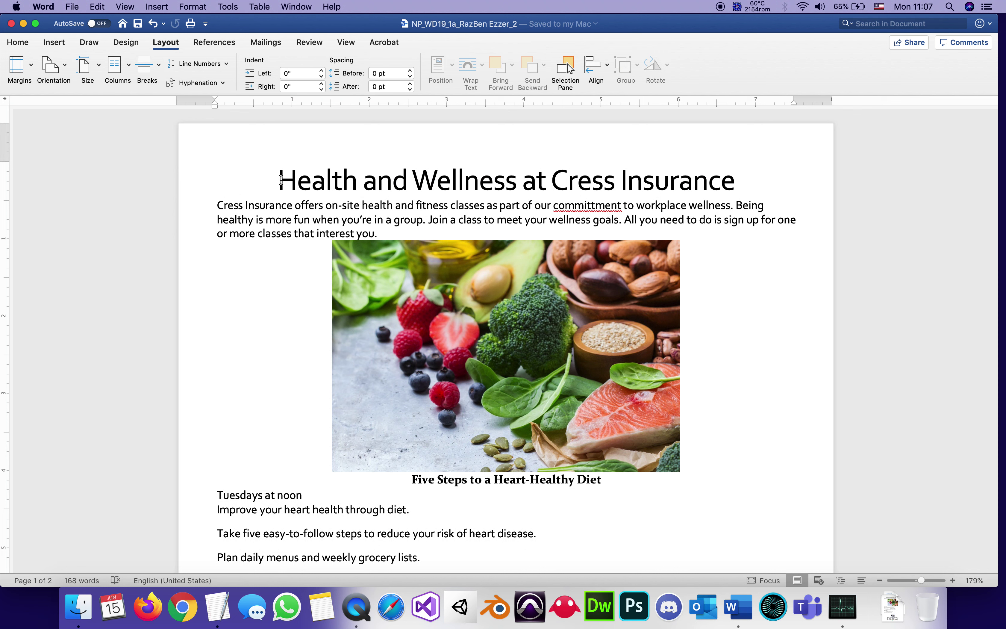
{"action": "left_click_drag", "start_coordinate": [281, 180], "coordinate": [702, 181]}
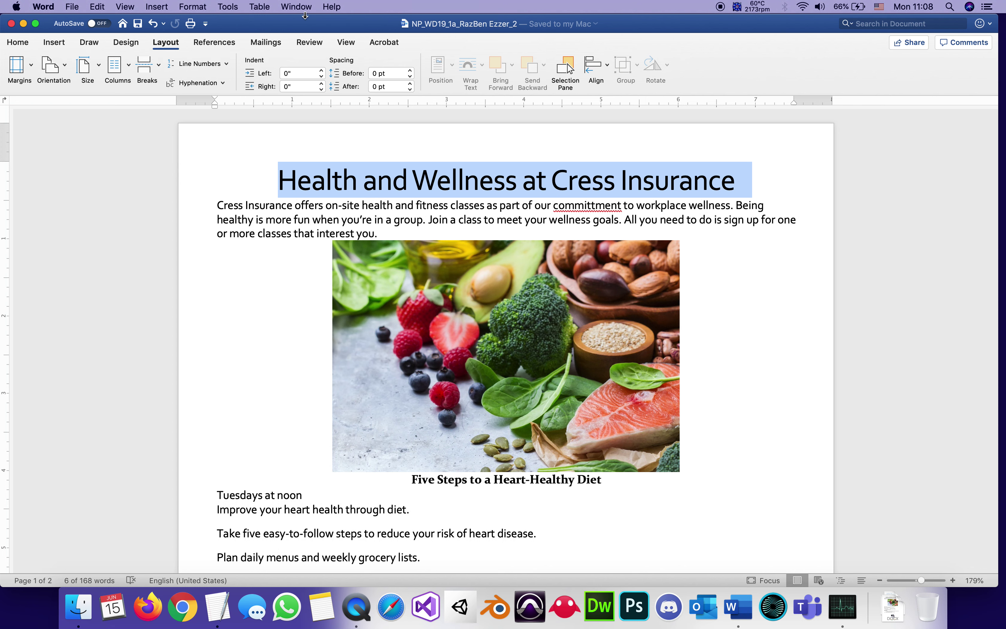
Switch to the instructions and reread step 3a about the title's text effect.
{"action": "left_click", "coordinate": [301, 7]}
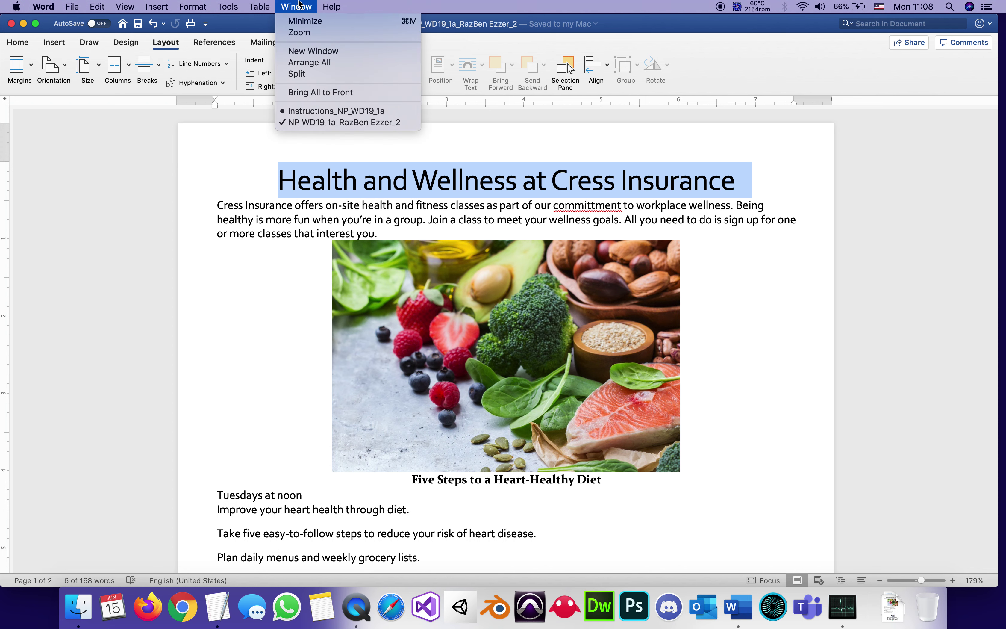
{"action": "left_click", "coordinate": [322, 111]}
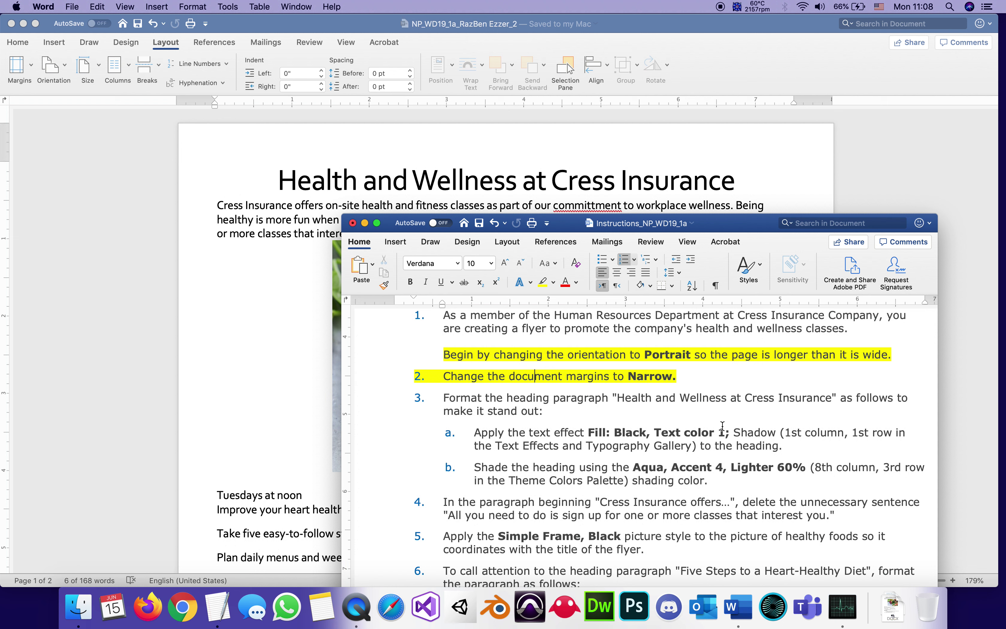
{"action": "left_click", "coordinate": [731, 440]}
Give the flyer title the 'Fill: Black, Text color 1; Shadow' text effect and save.
{"action": "left_click", "coordinate": [455, 22]}
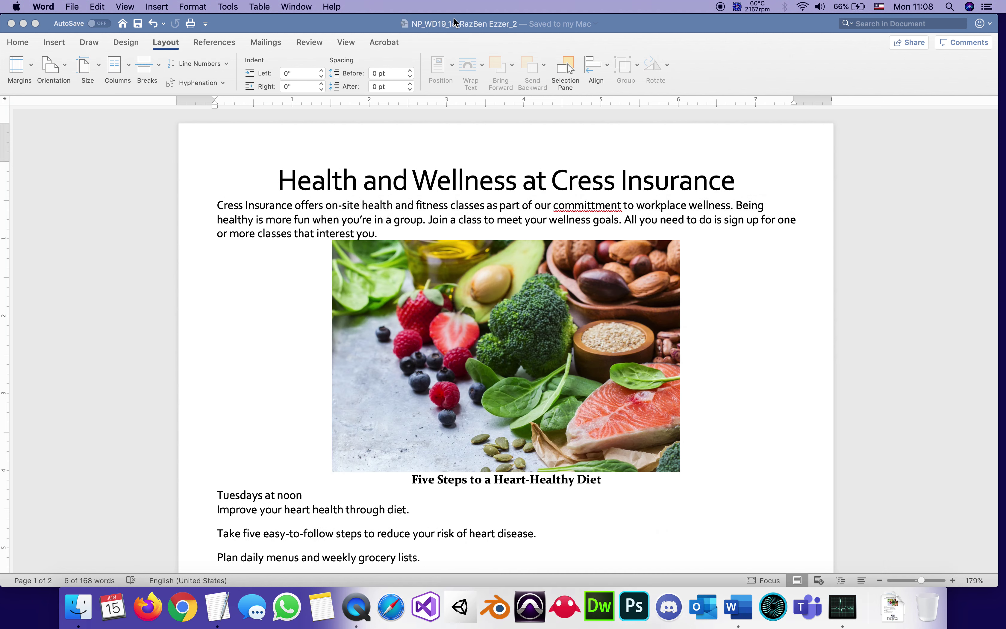
{"action": "left_click", "coordinate": [18, 42]}
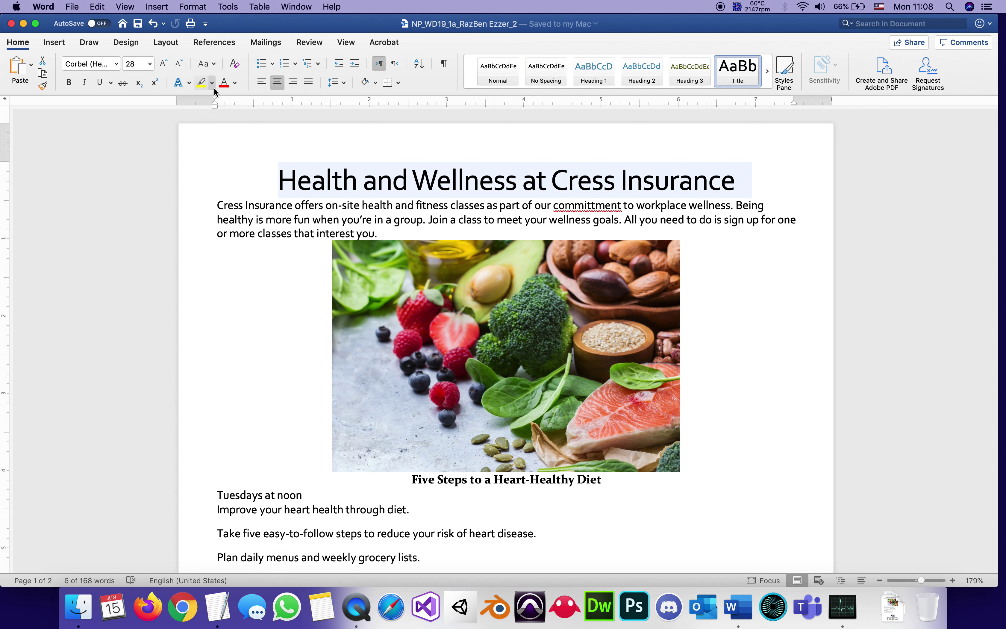
{"action": "left_click", "coordinate": [189, 83]}
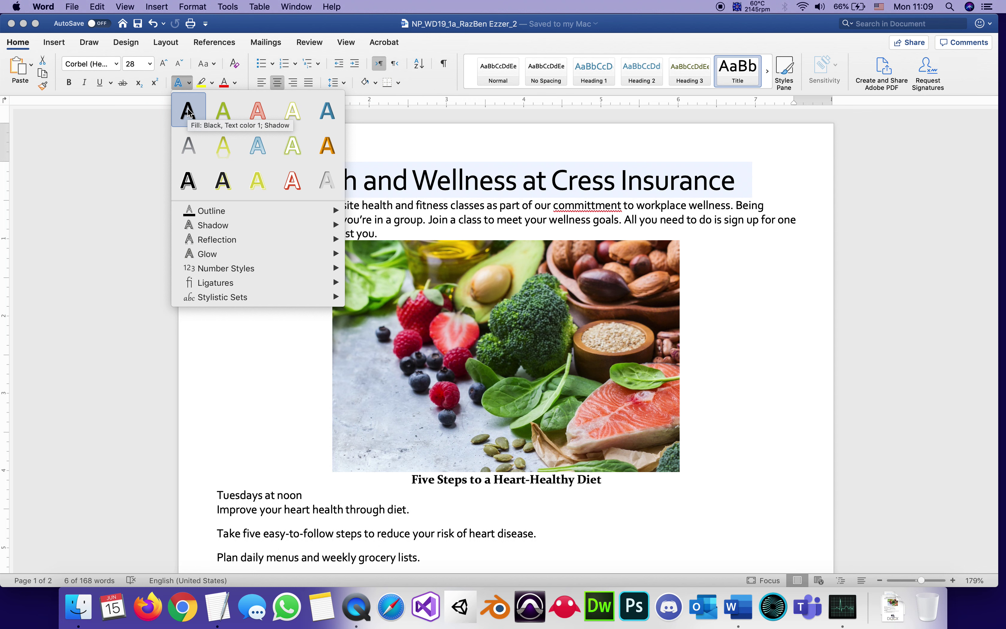
{"action": "left_click", "coordinate": [188, 110]}
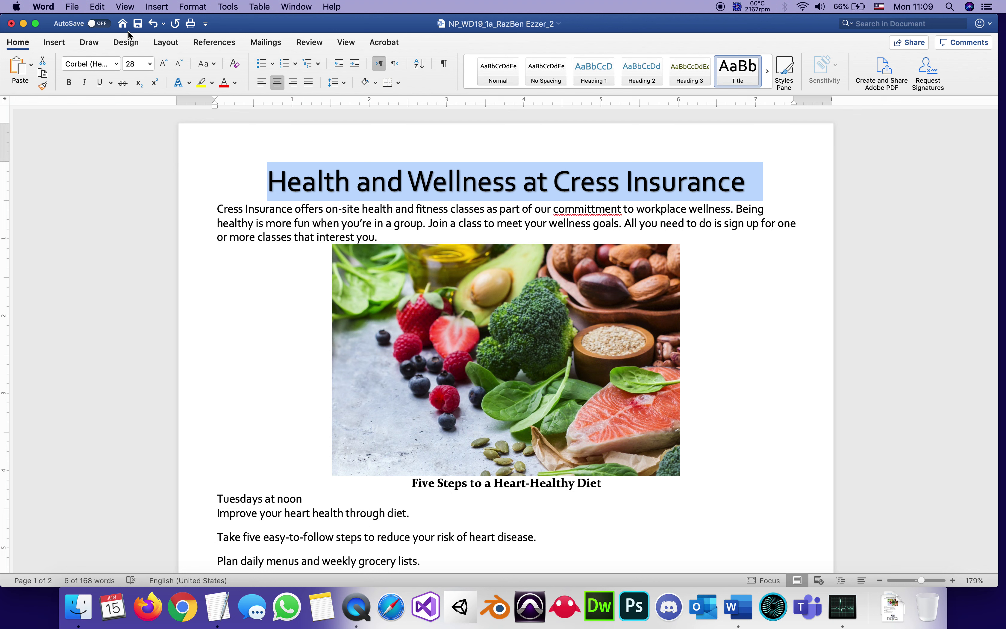
{"action": "left_click", "coordinate": [138, 25]}
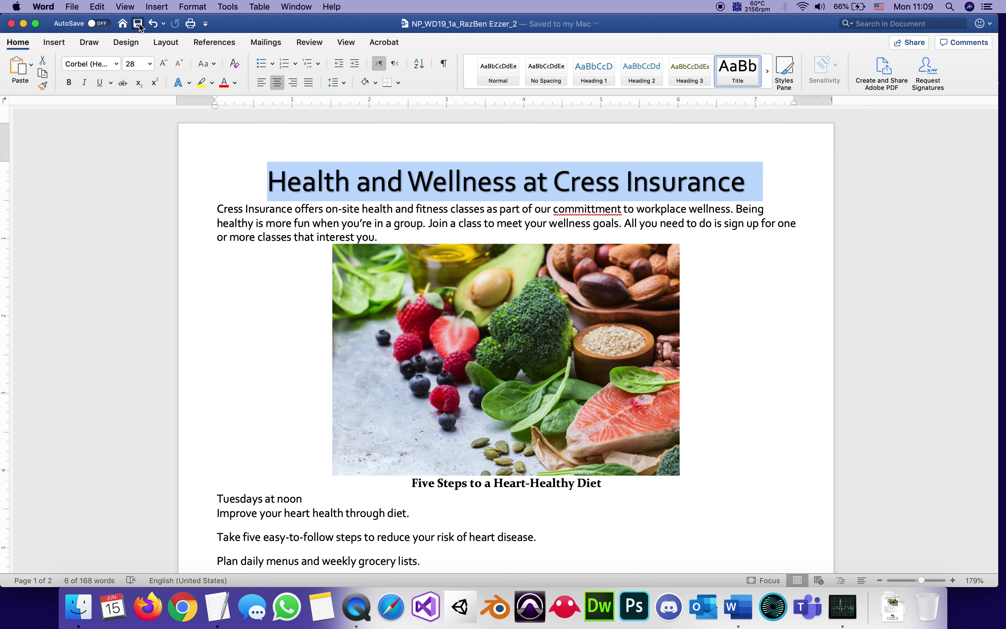
{"action": "left_click", "coordinate": [296, 6]}
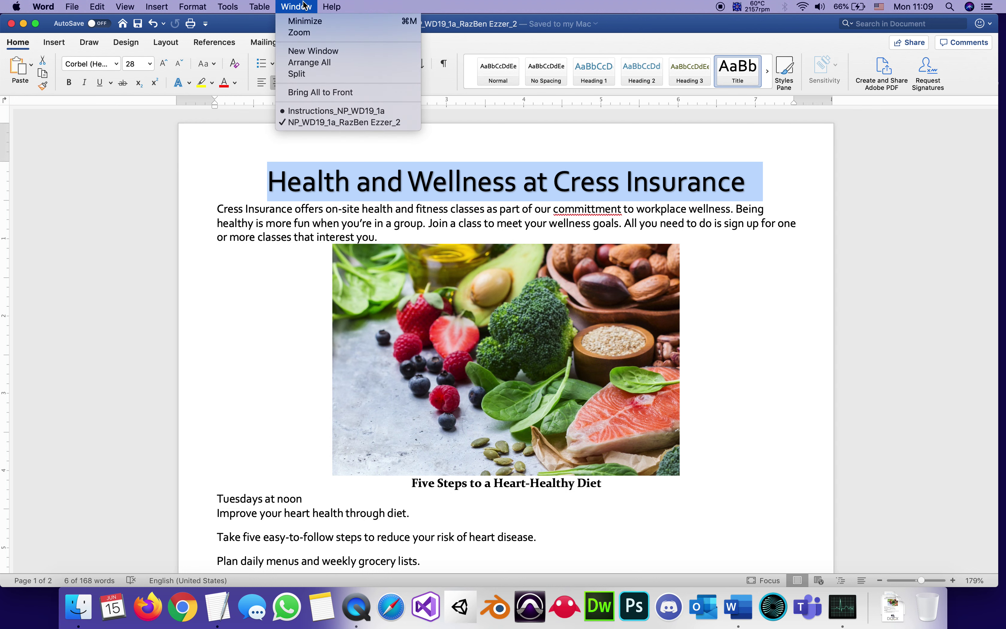
Select step 3a's text in the instructions, reselect the flyer title line, then return to the instructions.
{"action": "left_click", "coordinate": [324, 111]}
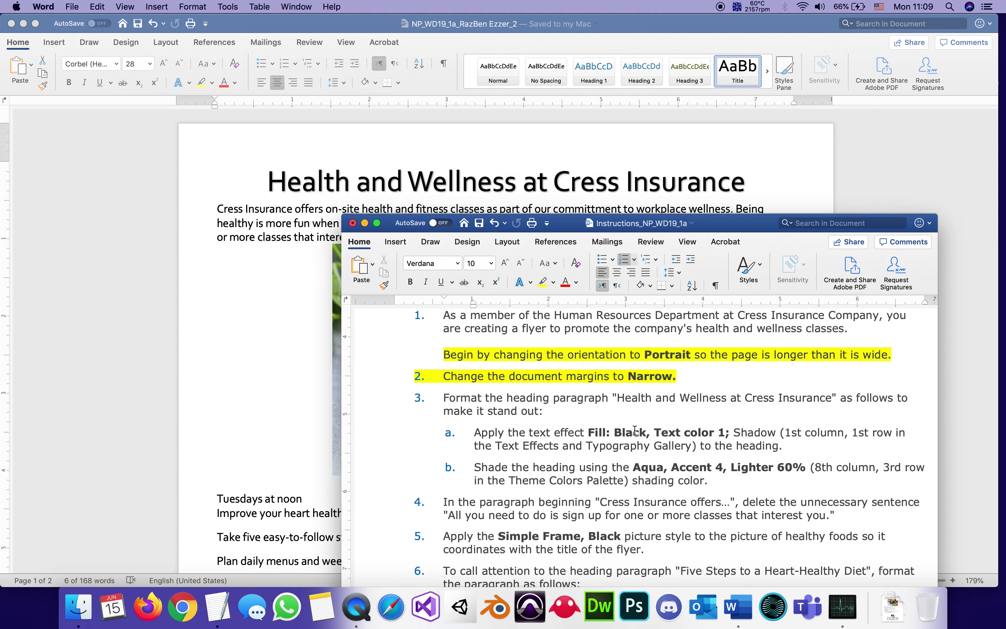
{"action": "left_click_drag", "start_coordinate": [785, 448], "coordinate": [475, 434]}
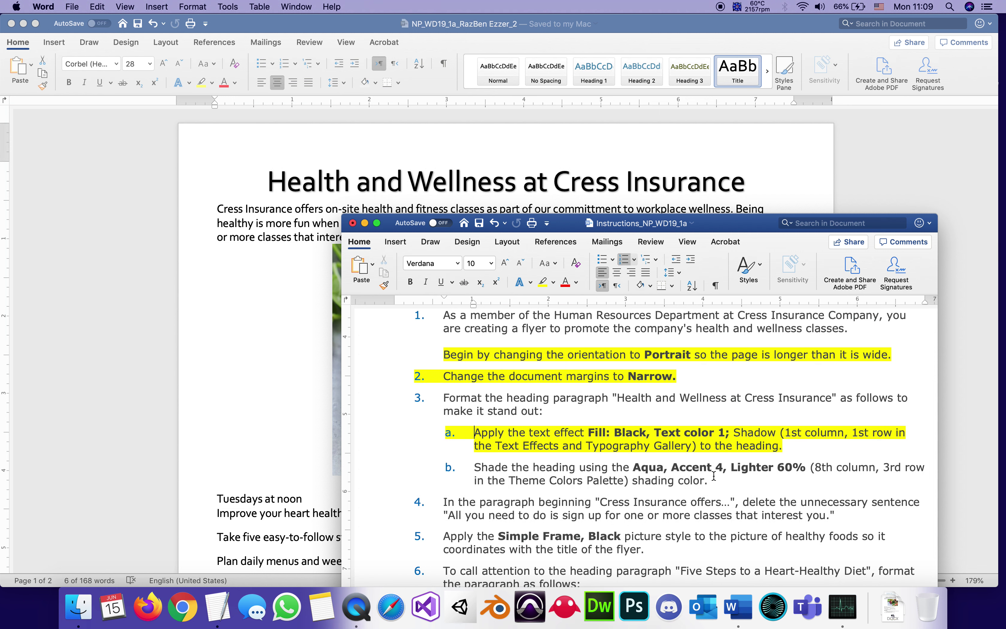
{"action": "left_click", "coordinate": [474, 196]}
{"action": "triple_click", "coordinate": [476, 197]}
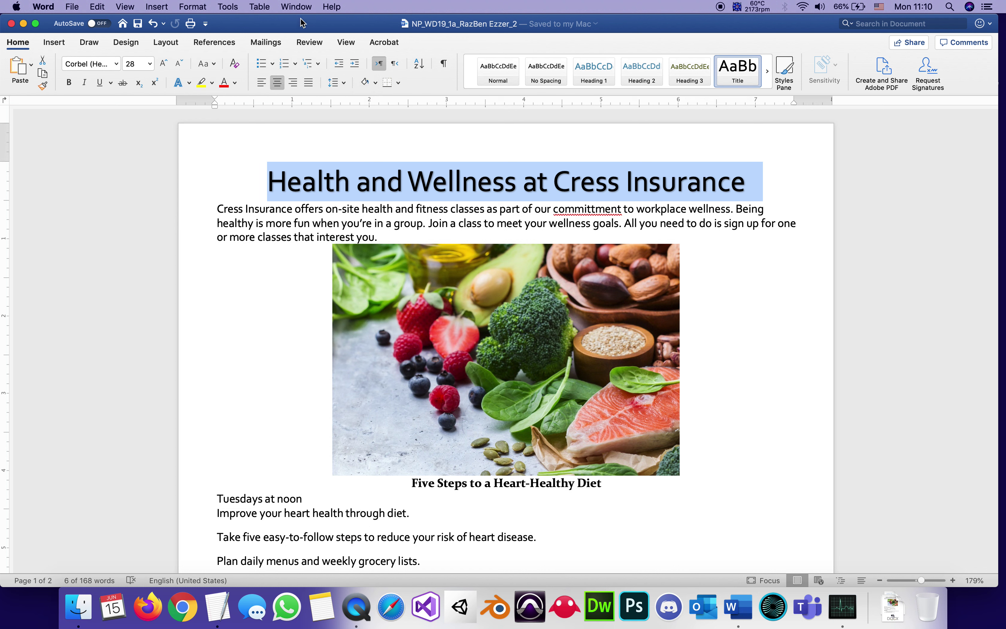
{"action": "left_click", "coordinate": [302, 7]}
{"action": "left_click", "coordinate": [312, 111]}
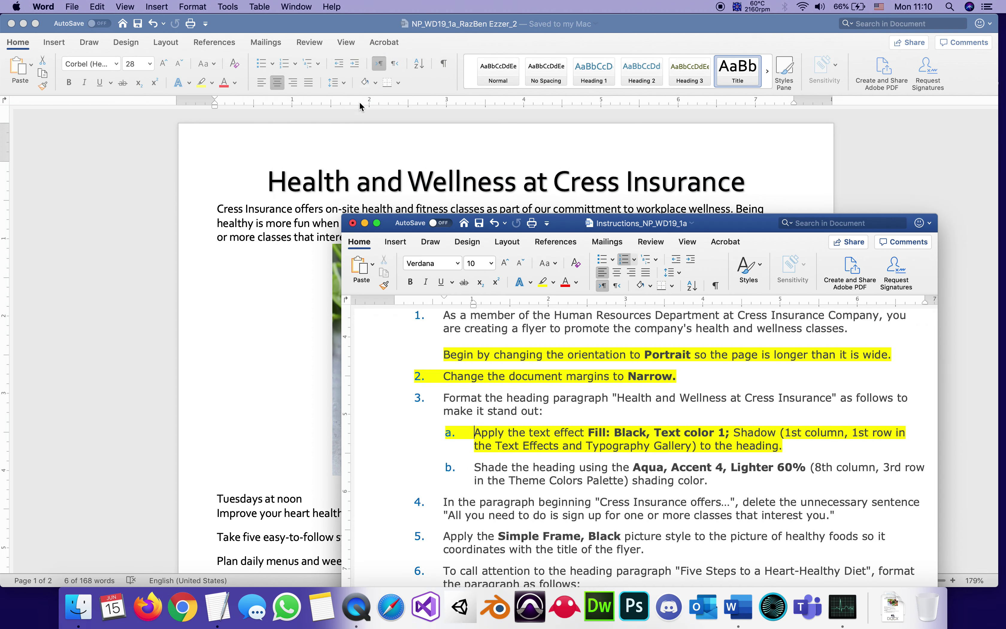
Shade the flyer's title heading Aqua, Accent 4, Lighter 60%.
{"action": "left_click", "coordinate": [360, 29]}
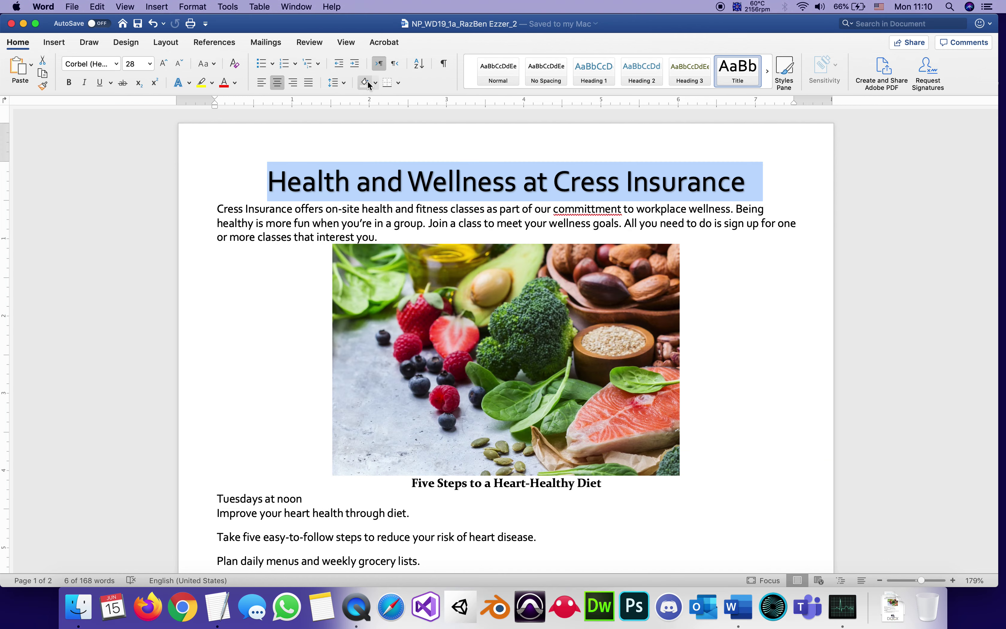
{"action": "left_click", "coordinate": [375, 84]}
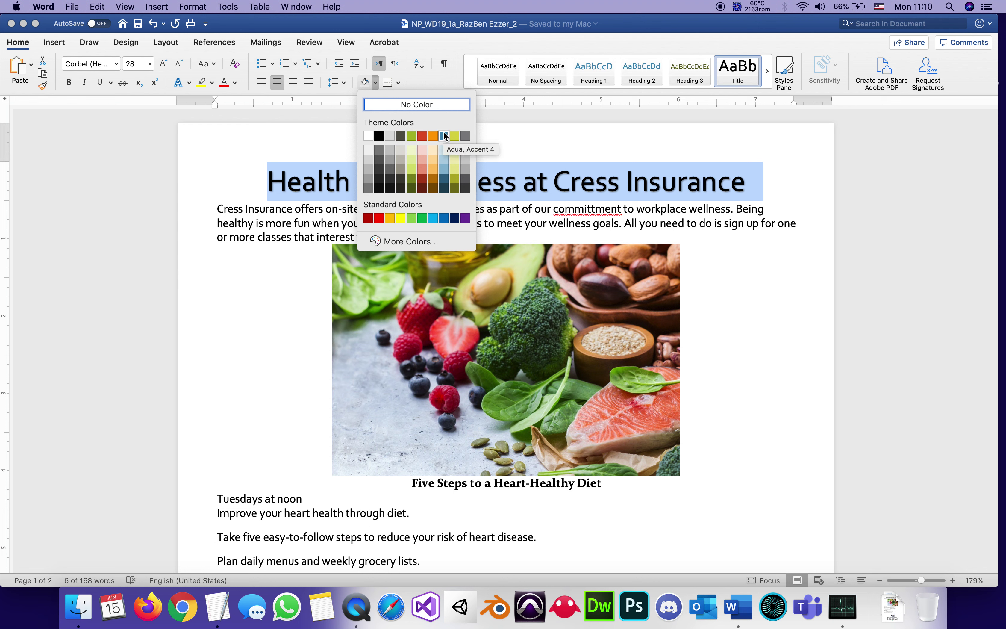
{"action": "left_click", "coordinate": [443, 158]}
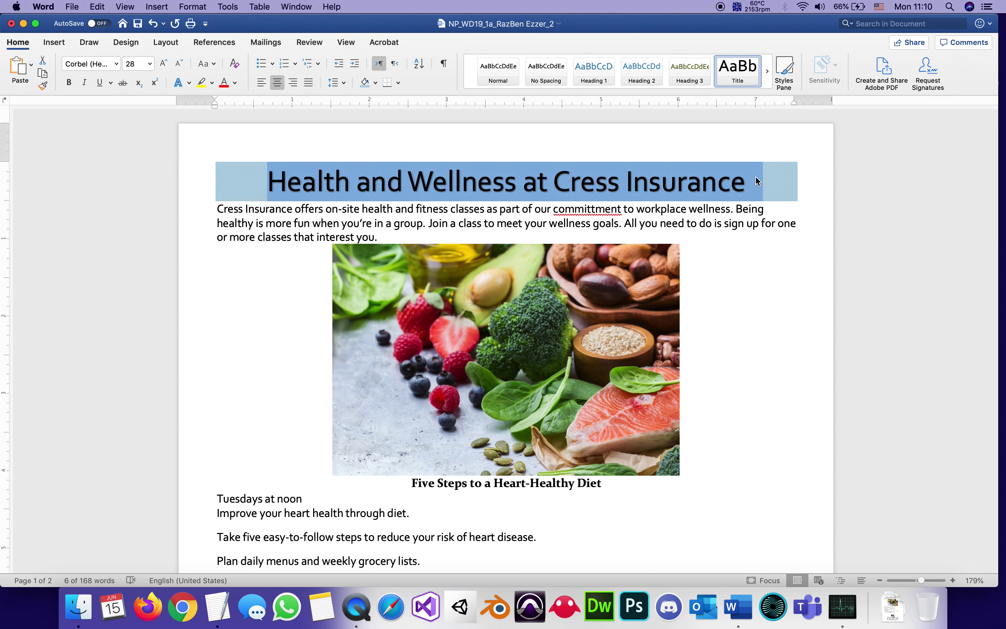
{"action": "left_click", "coordinate": [762, 221]}
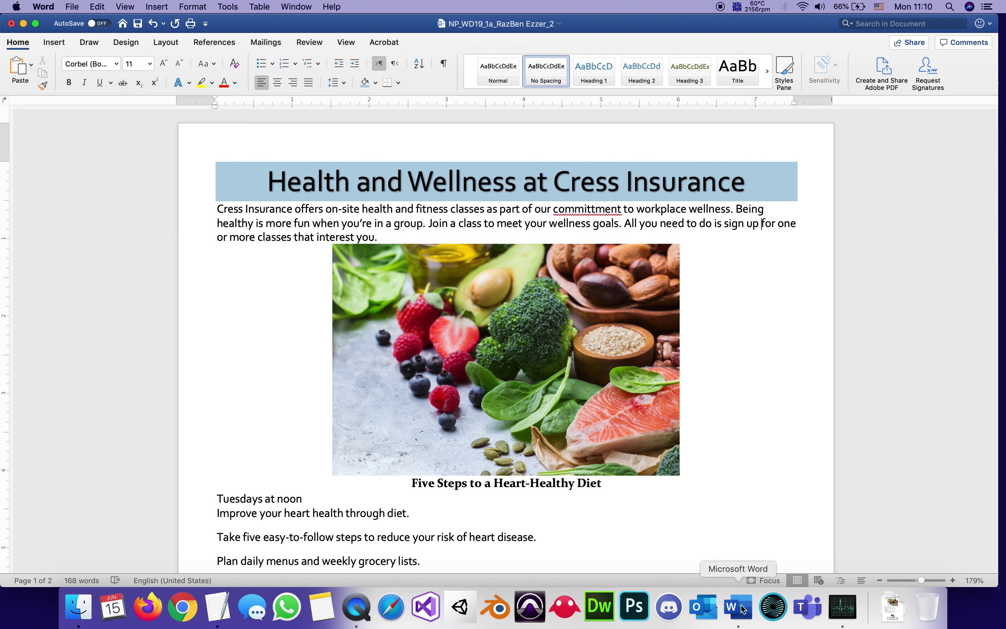
Highlight step 3b in the Instructions document yellow to mark it done.
{"action": "left_click", "coordinate": [307, 7]}
{"action": "left_click", "coordinate": [329, 112]}
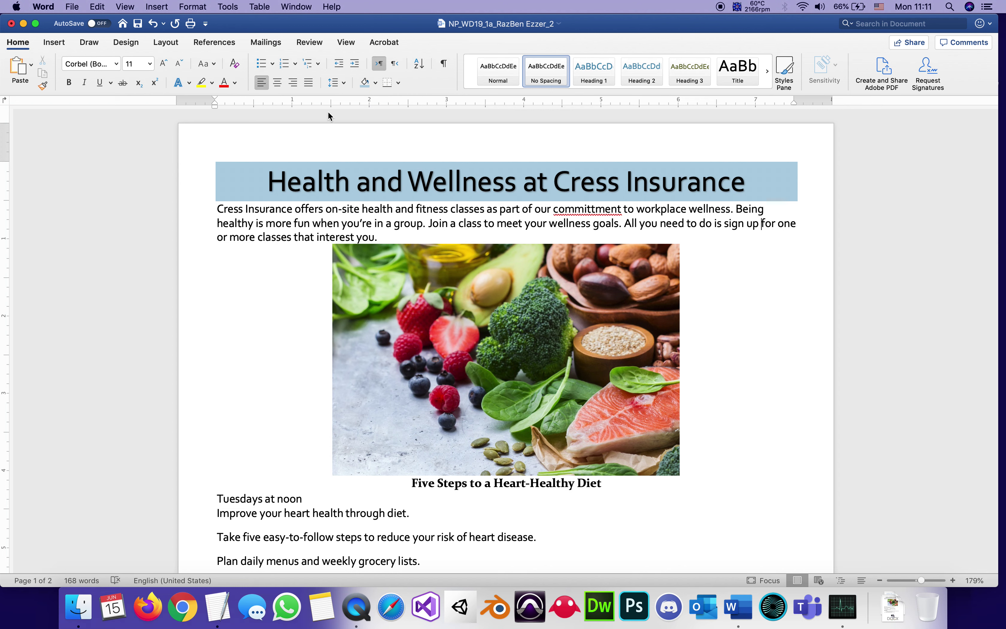
{"action": "mouse_move", "coordinate": [725, 482]}
{"action": "left_mouse_down"}
{"action": "mouse_move", "coordinate": [574, 464]}
{"action": "mouse_move", "coordinate": [475, 466]}
{"action": "left_mouse_up"}
{"action": "left_click", "coordinate": [540, 285]}
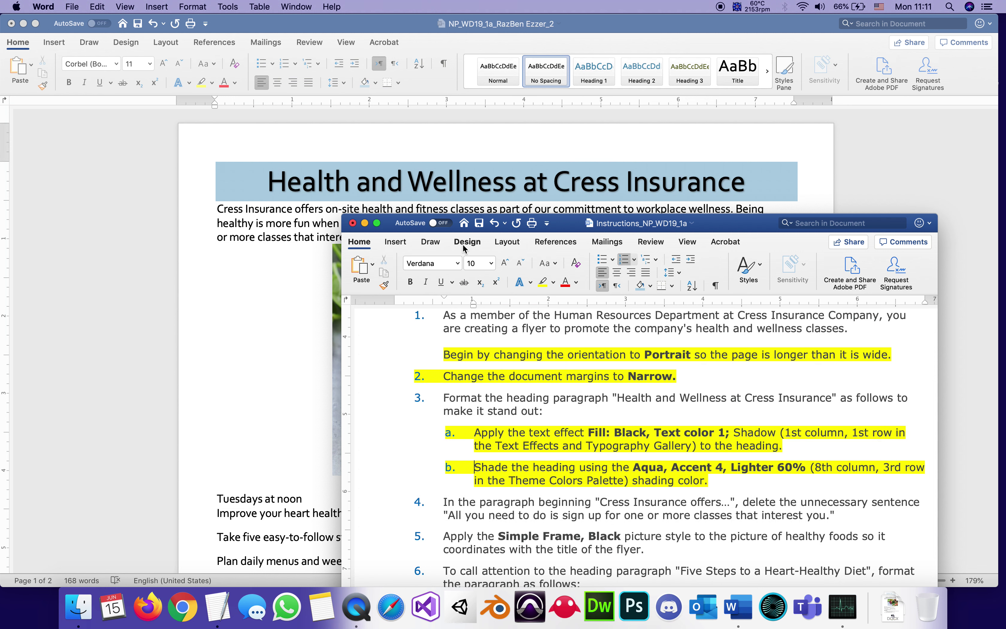
Save the instructions document and return to the flyer.
{"action": "left_click", "coordinate": [479, 223]}
{"action": "scroll", "coordinate": [498, 474], "scroll_direction": "down", "scroll_amount": 5}
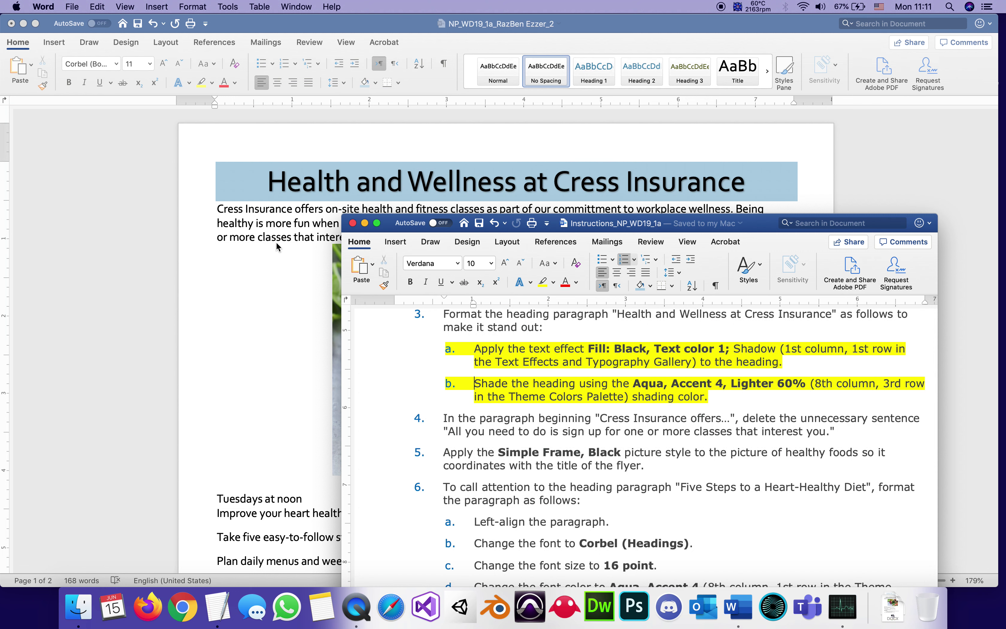
{"action": "left_click", "coordinate": [283, 286]}
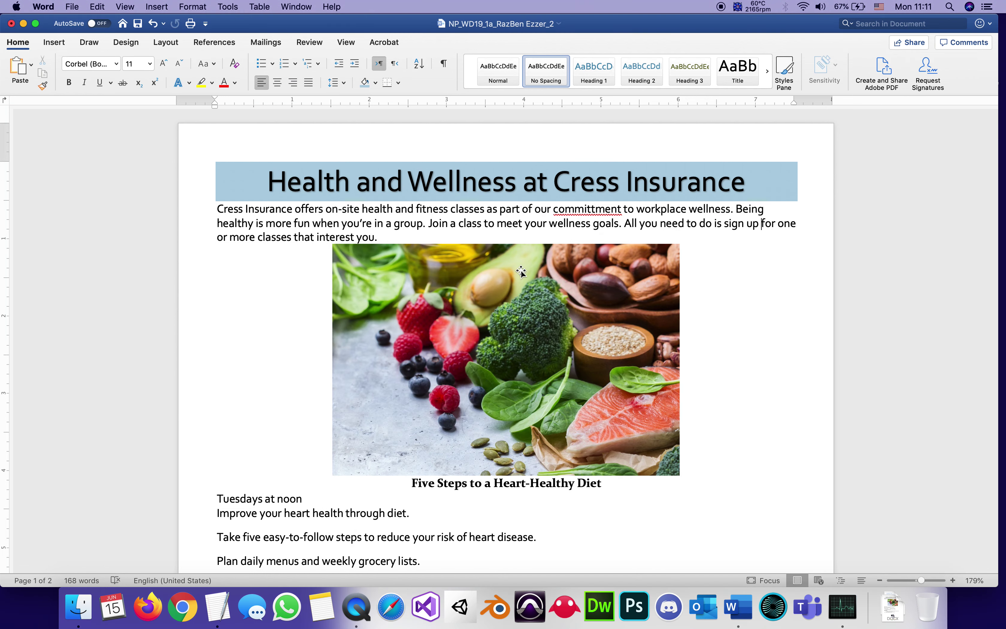
Delete the sentence 'All you need to do is sign up for one or more classes…' and save.
{"action": "left_click", "coordinate": [628, 223], "text": "super"}
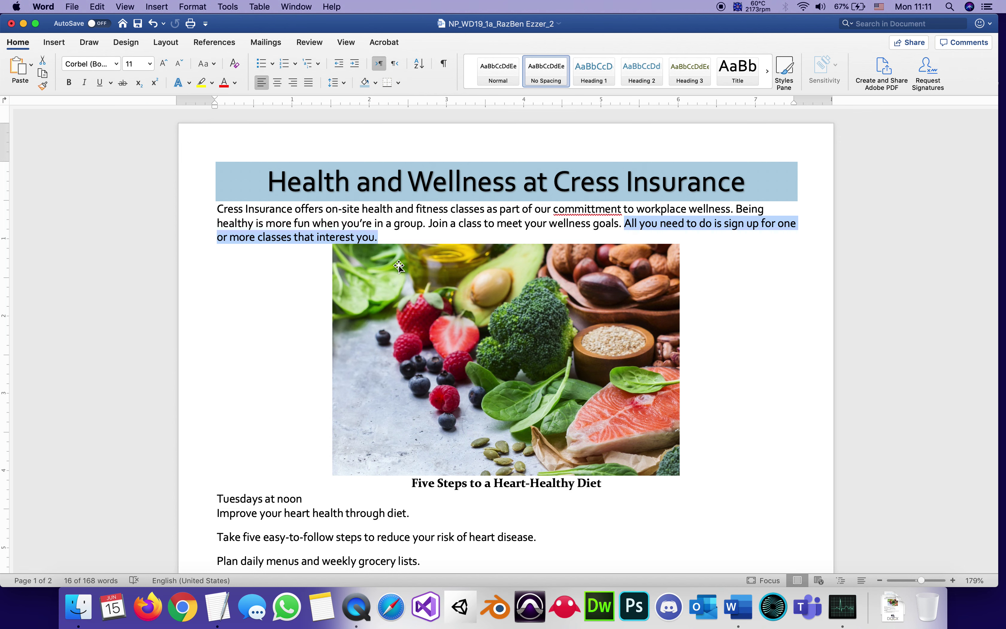
{"action": "key", "text": "BackSpace"}
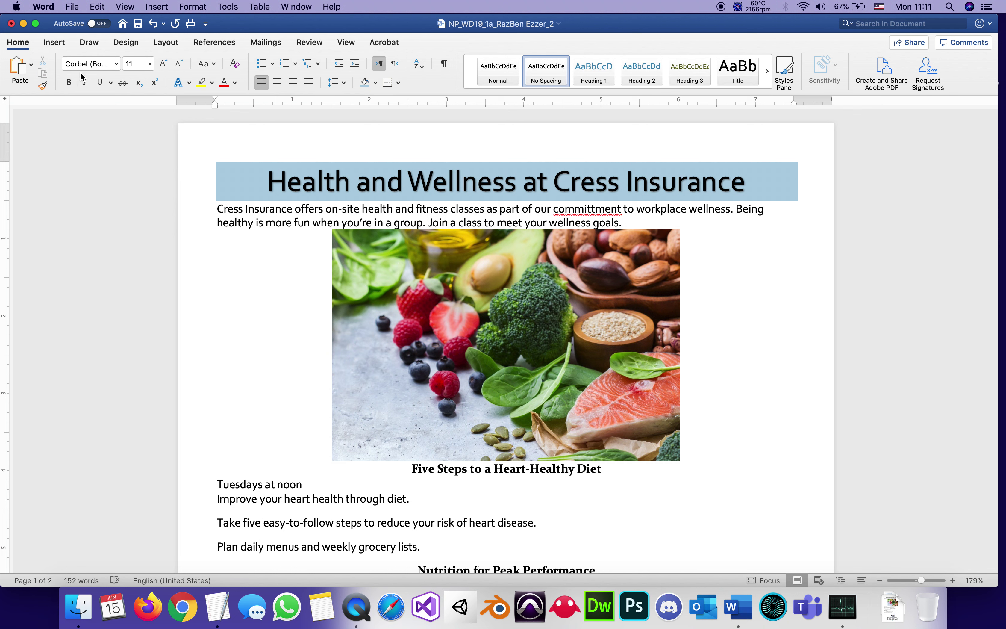
{"action": "left_click", "coordinate": [138, 23]}
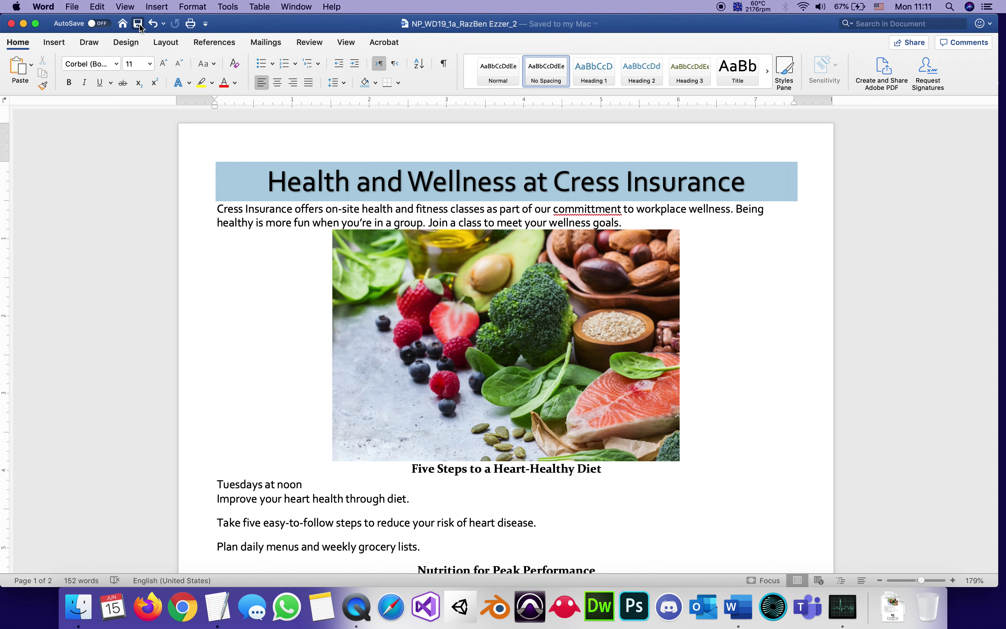
{"action": "left_click", "coordinate": [300, 5]}
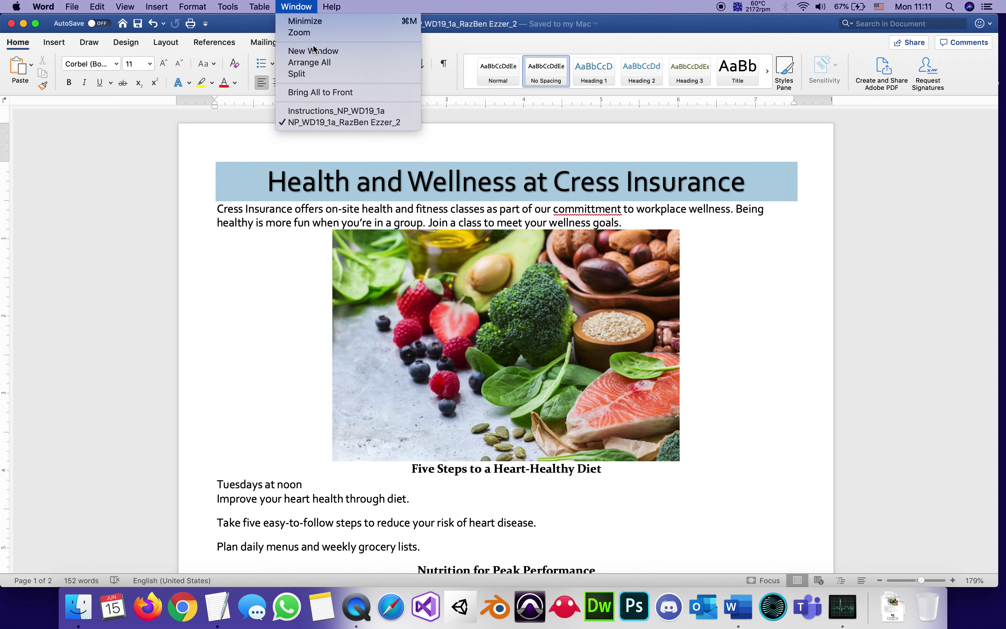
Highlight step 4 yellow in the Instructions document, then go back to the flyer.
{"action": "left_click", "coordinate": [325, 111]}
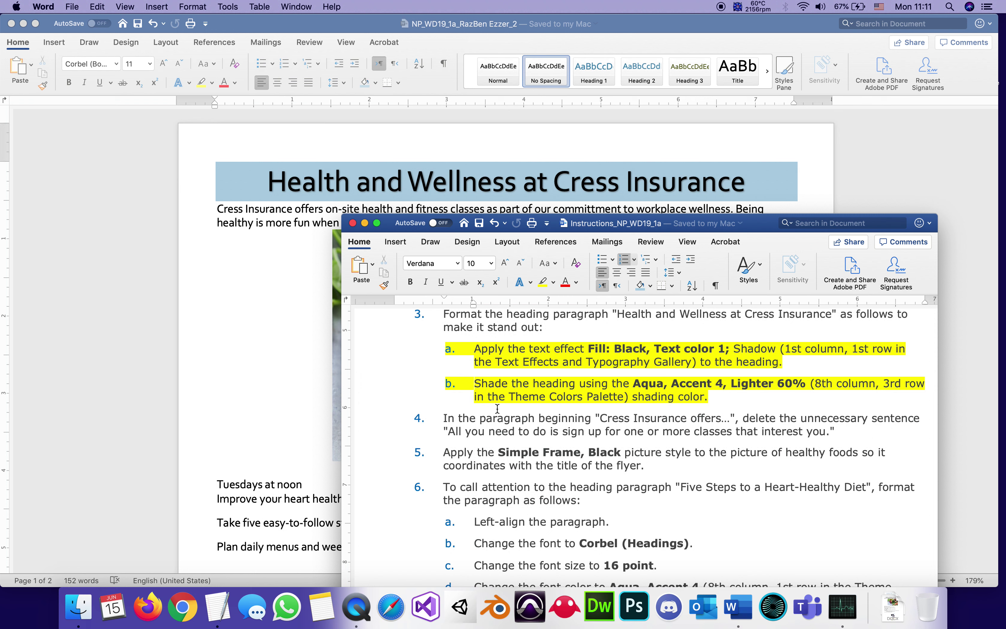
{"action": "left_click_drag", "start_coordinate": [814, 429], "coordinate": [443, 418]}
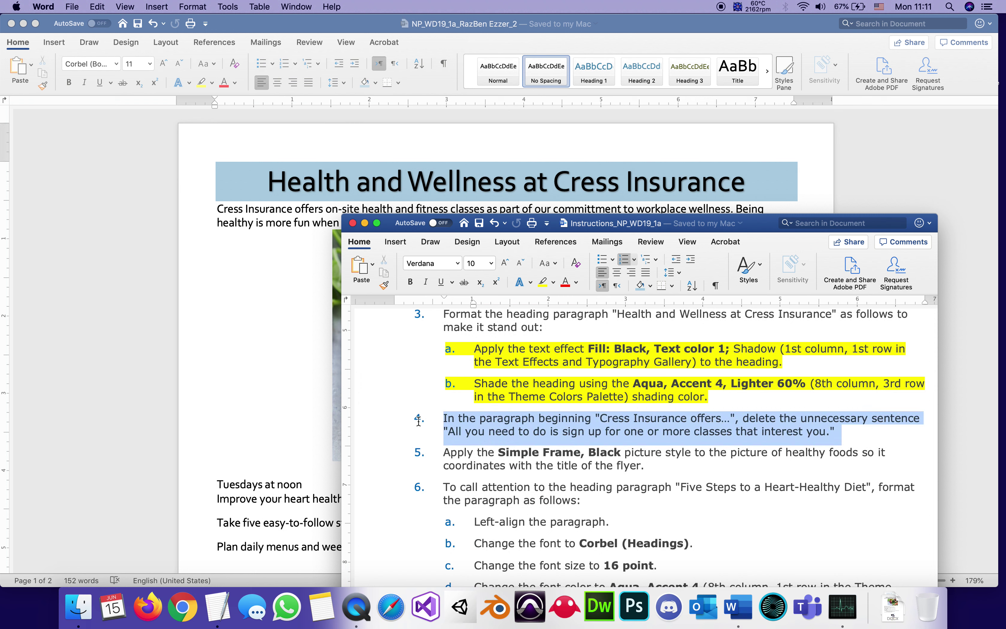
{"action": "left_click", "coordinate": [543, 282]}
{"action": "scroll", "coordinate": [513, 487], "scroll_direction": "down", "scroll_amount": 3}
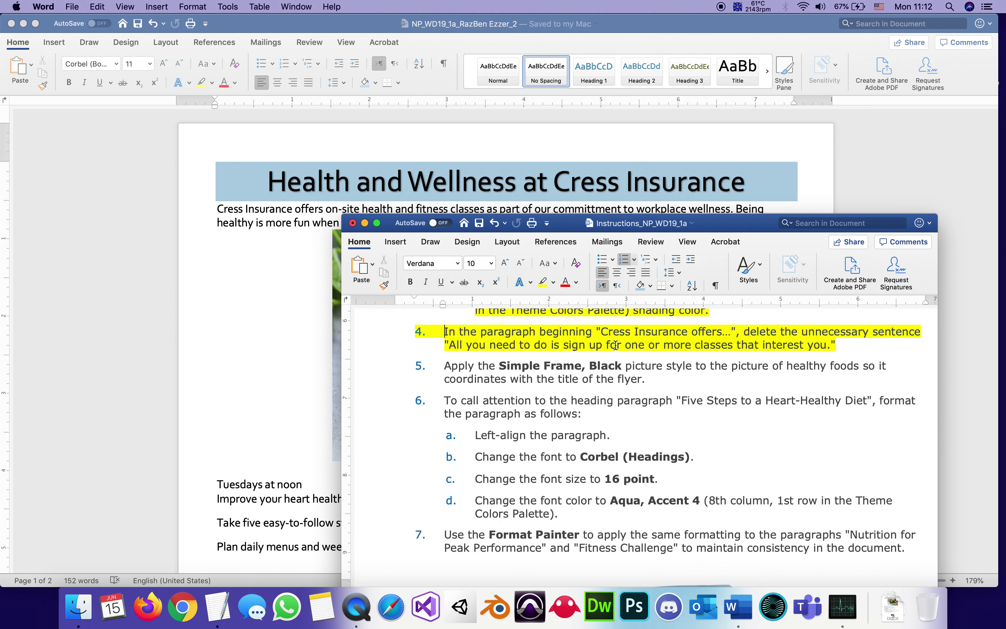
{"action": "left_click", "coordinate": [239, 316]}
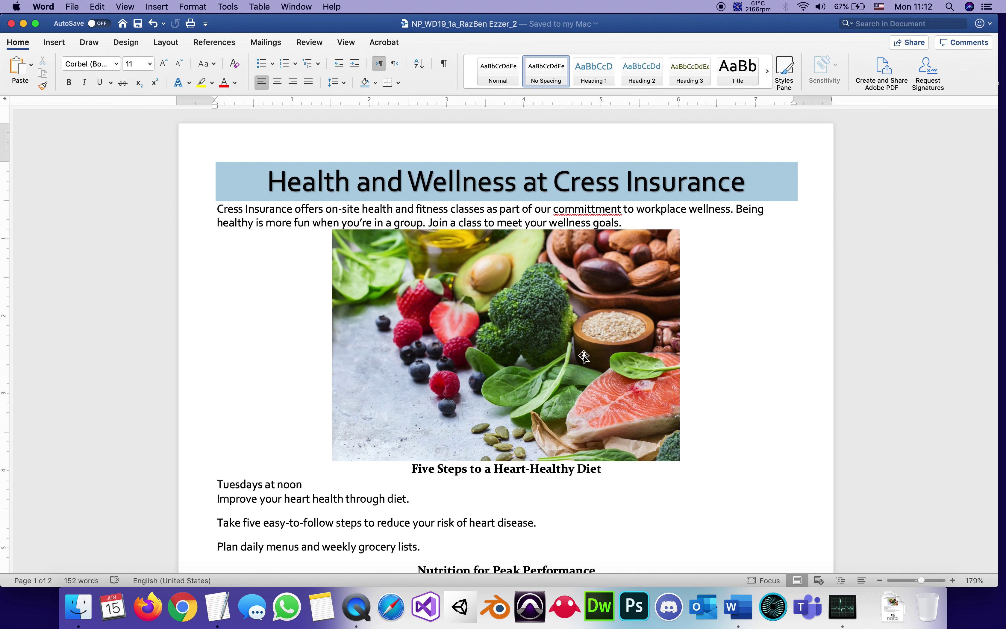
Apply the Simple Frame, Black style to the food photo and save the flyer.
{"action": "left_click", "coordinate": [466, 376]}
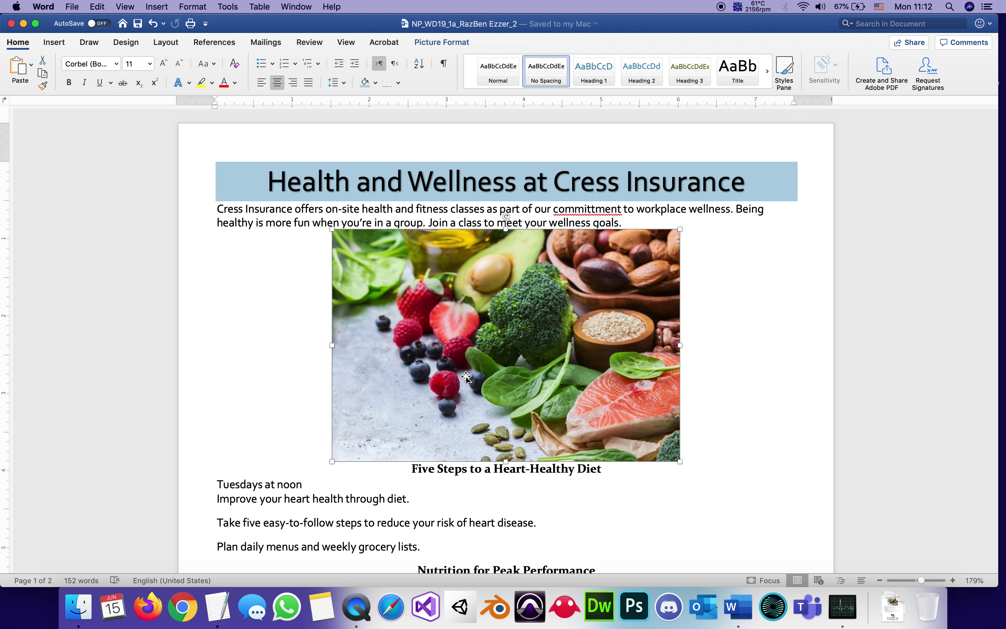
{"action": "left_click", "coordinate": [441, 42]}
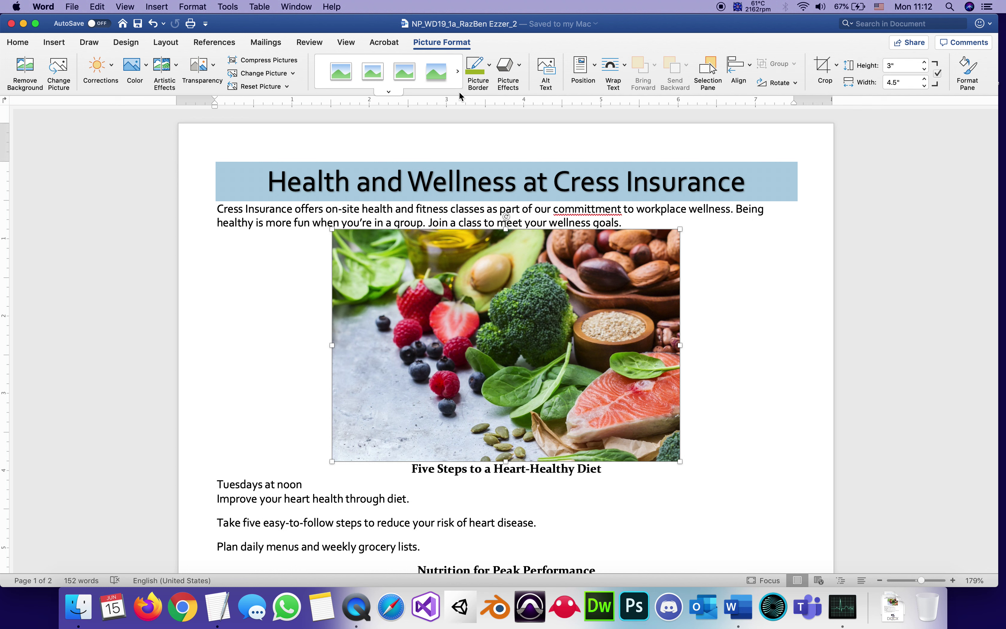
{"action": "left_click", "coordinate": [389, 93]}
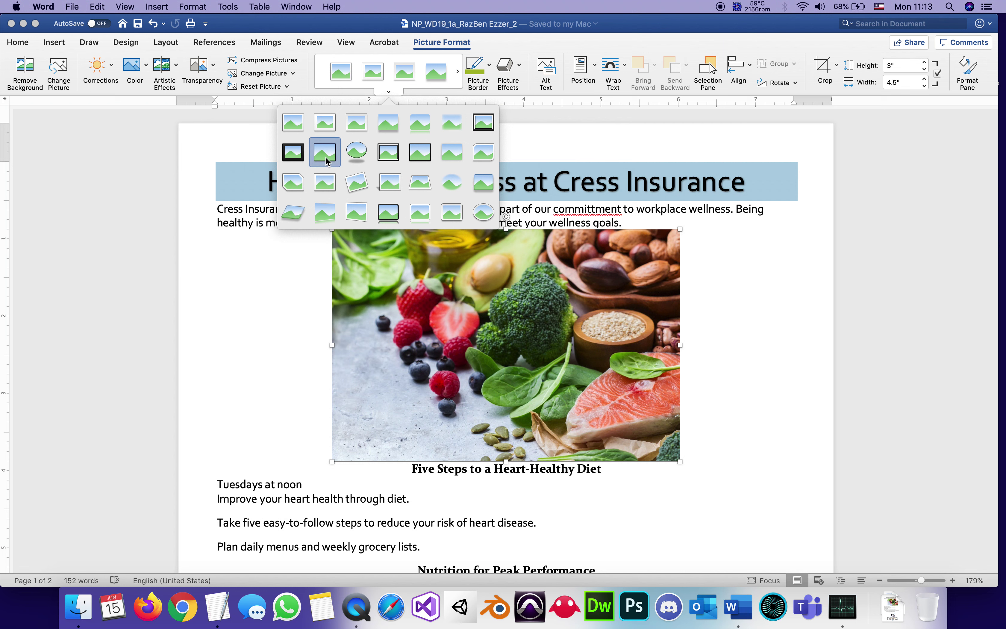
{"action": "left_click", "coordinate": [325, 152]}
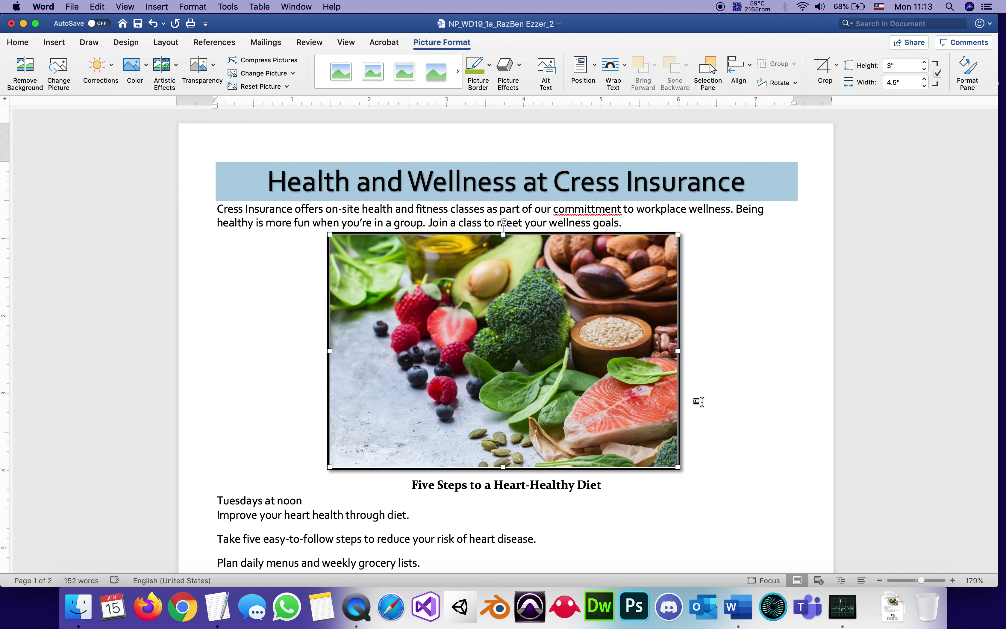
{"action": "left_click", "coordinate": [137, 23]}
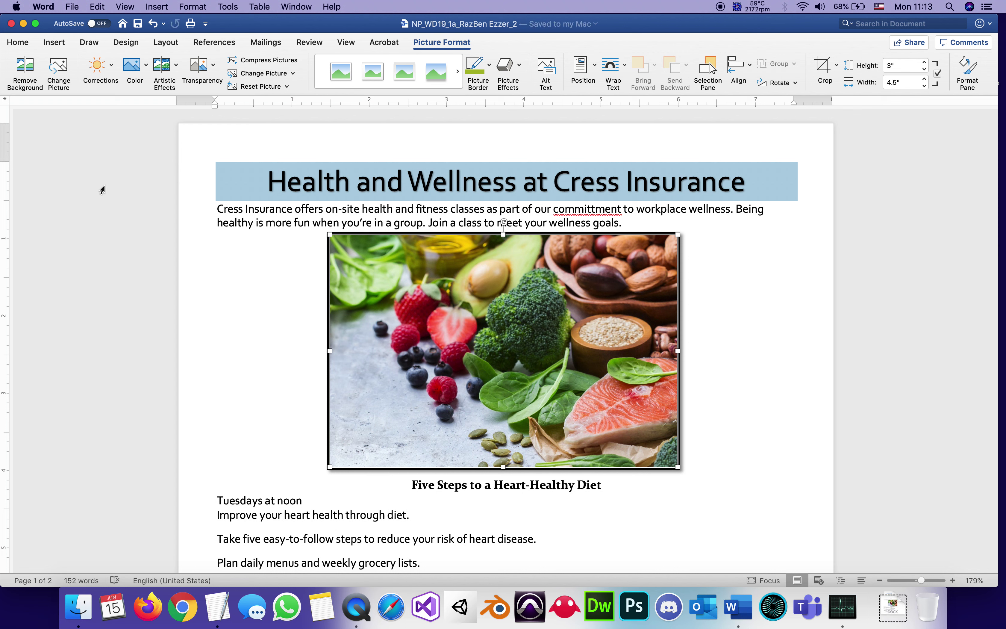
Highlight step 5 yellow in the Instructions document, then go back to the flyer.
{"action": "left_click", "coordinate": [295, 7]}
{"action": "left_click", "coordinate": [307, 111]}
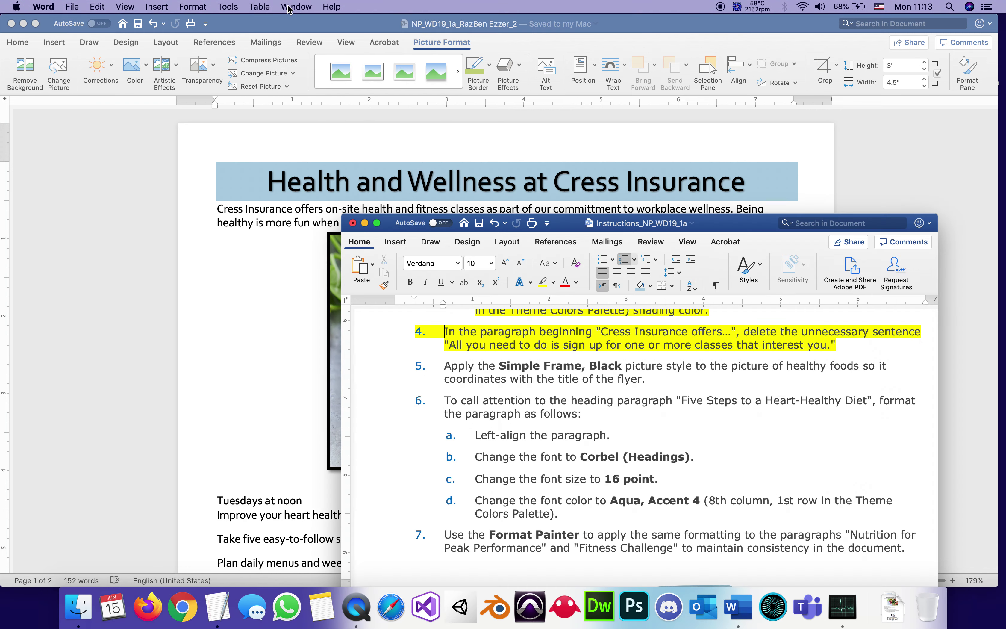
{"action": "left_click", "coordinate": [506, 377]}
{"action": "left_click_drag", "start_coordinate": [646, 379], "coordinate": [446, 364]}
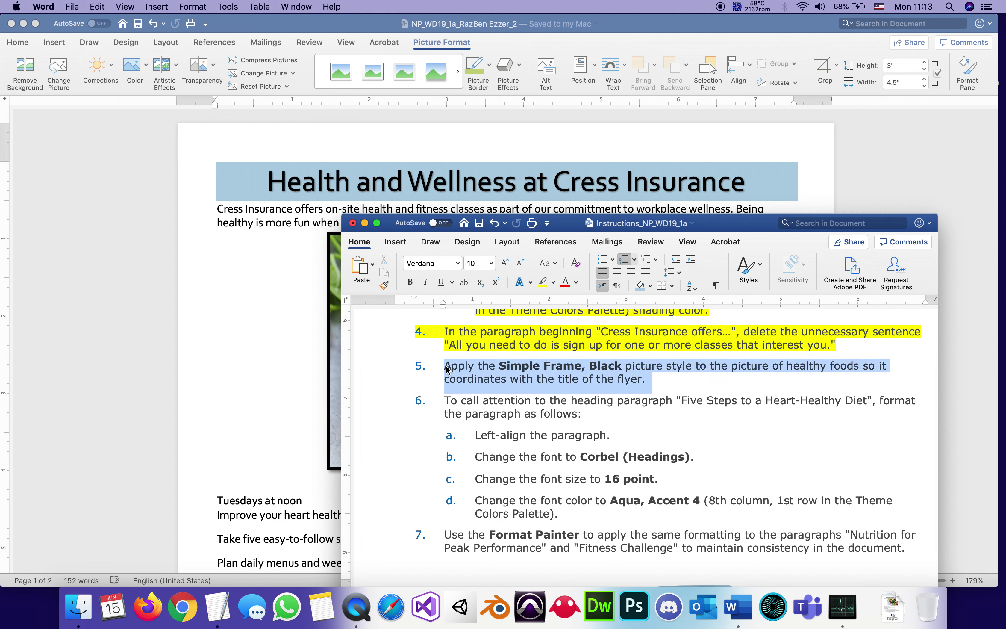
{"action": "left_click", "coordinate": [547, 283]}
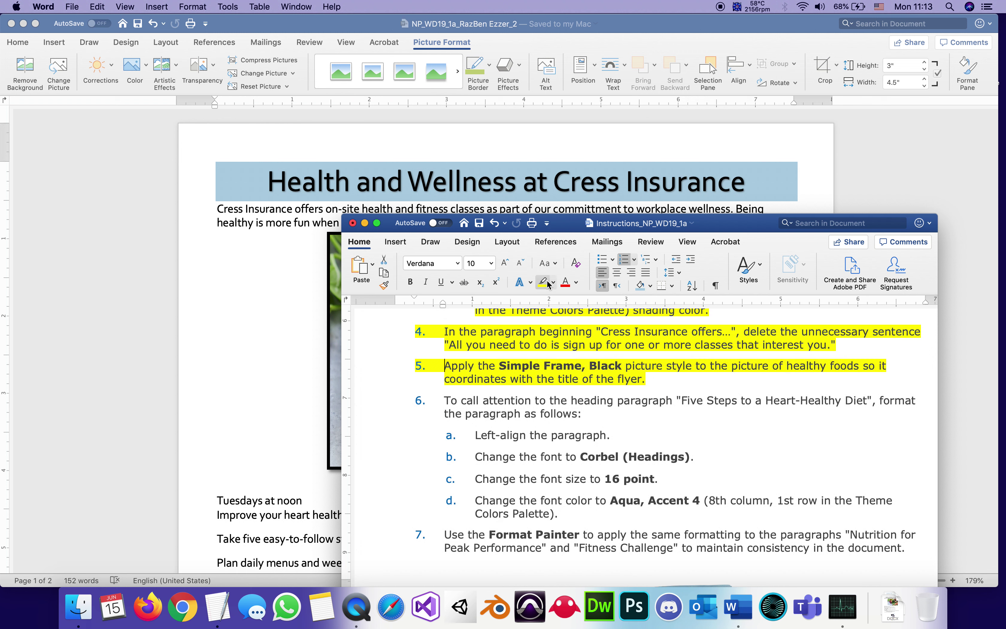
{"action": "left_click", "coordinate": [550, 401]}
{"action": "scroll", "coordinate": [550, 400], "scroll_direction": "down", "scroll_amount": 3}
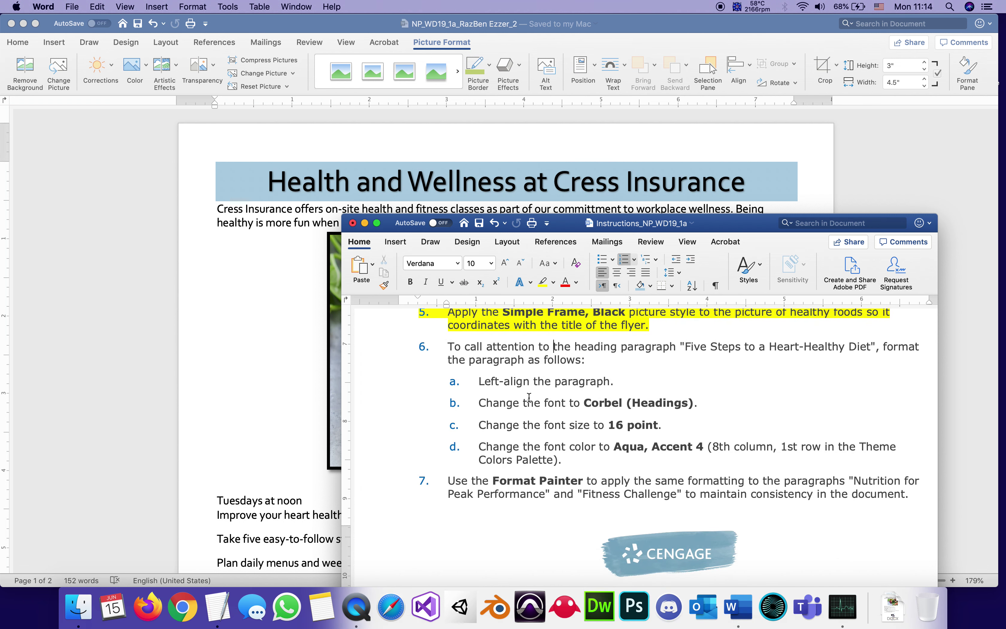
{"action": "scroll", "coordinate": [528, 397], "scroll_direction": "down", "scroll_amount": 1}
{"action": "left_click", "coordinate": [247, 395]}
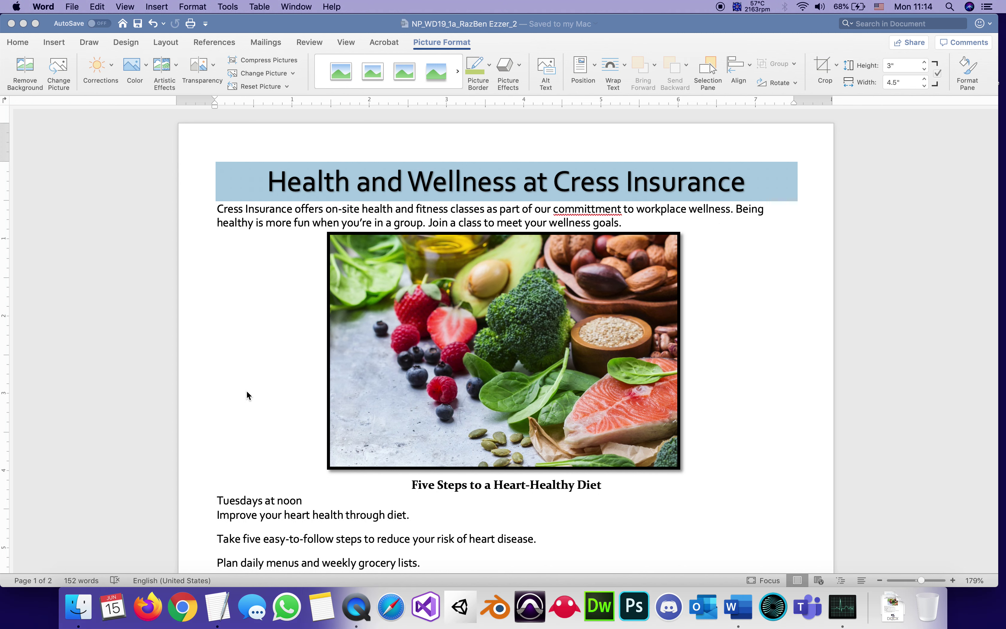
Change the 'Five Steps to a Heart-Healthy Diet' heading from centered to left-aligned.
{"action": "scroll", "coordinate": [250, 397], "scroll_direction": "down", "scroll_amount": 2}
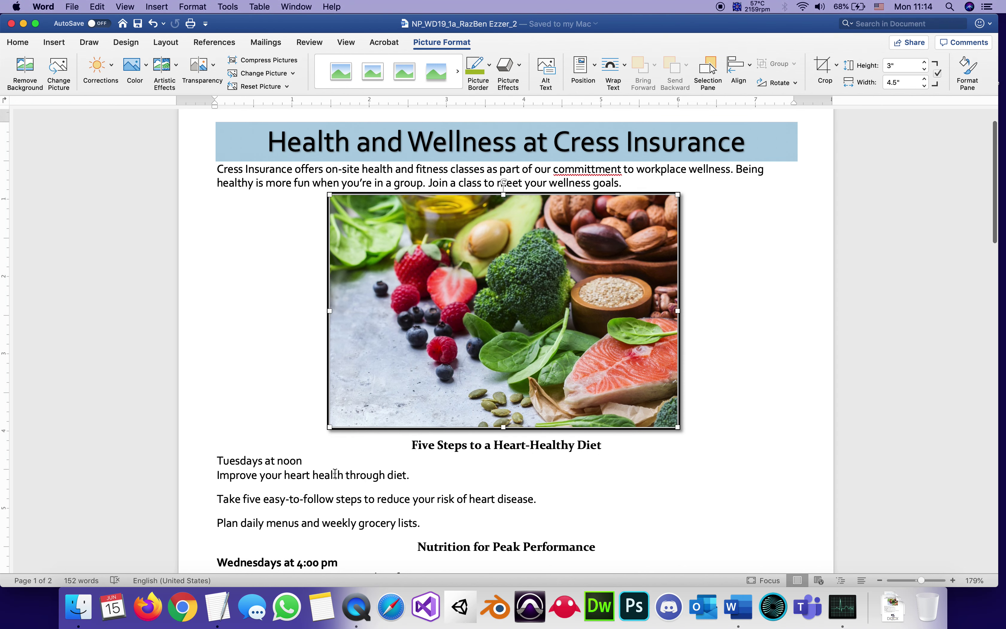
{"action": "mouse_move", "coordinate": [411, 445]}
{"action": "left_mouse_down"}
{"action": "mouse_move", "coordinate": [557, 455]}
{"action": "mouse_move", "coordinate": [605, 446]}
{"action": "left_mouse_up"}
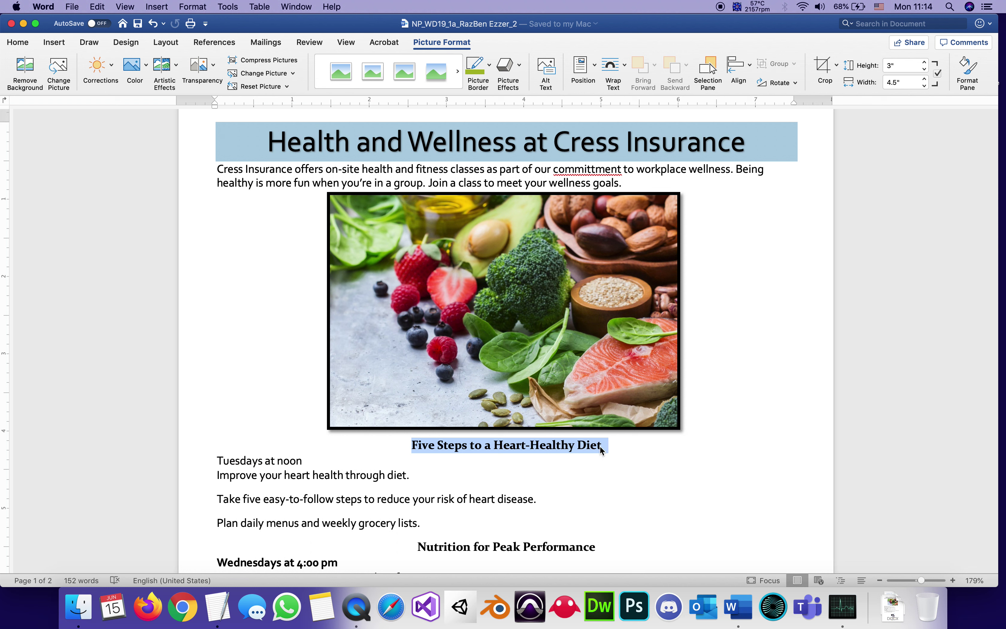
{"action": "left_click", "coordinate": [17, 43]}
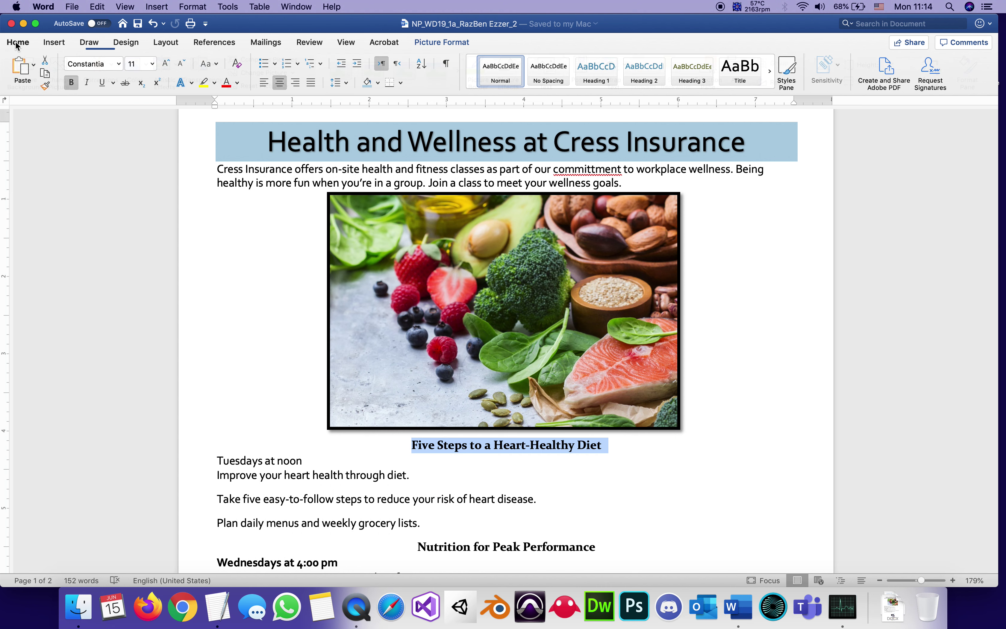
{"action": "key", "text": "super+alt+r"}
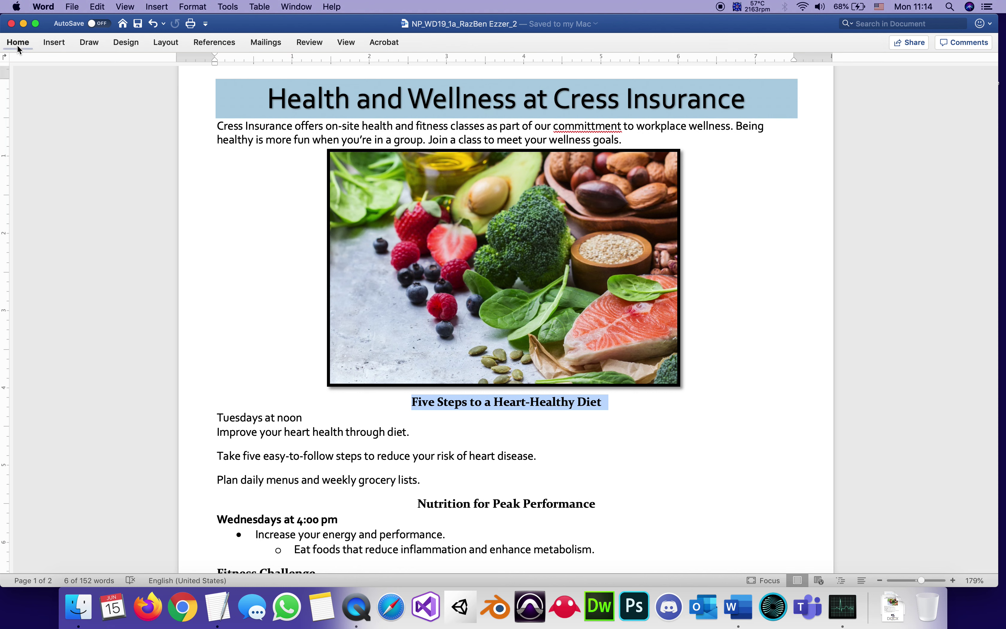
{"action": "left_click", "coordinate": [18, 42]}
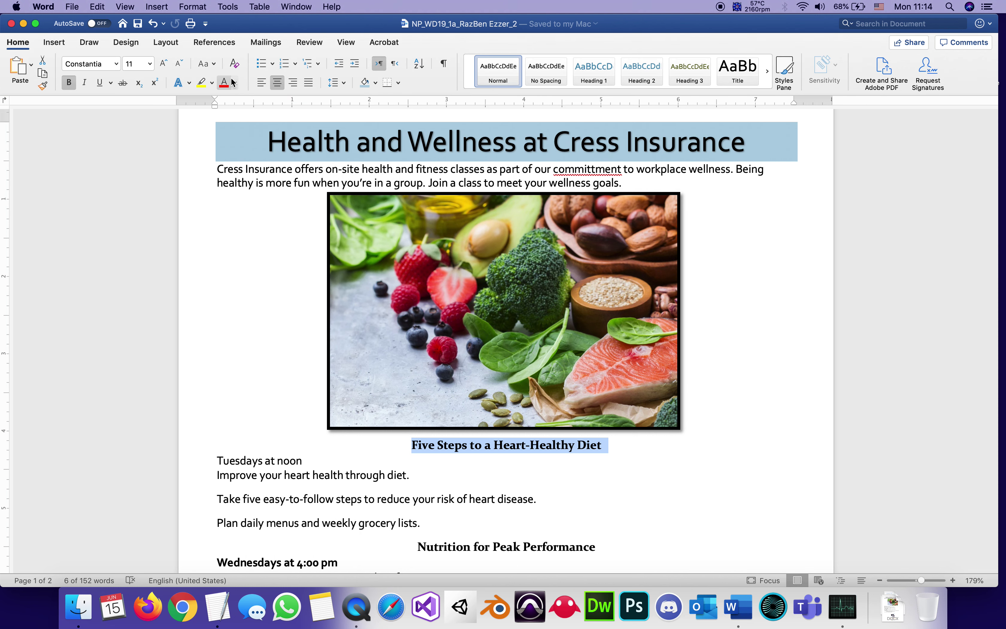
{"action": "left_click", "coordinate": [263, 82]}
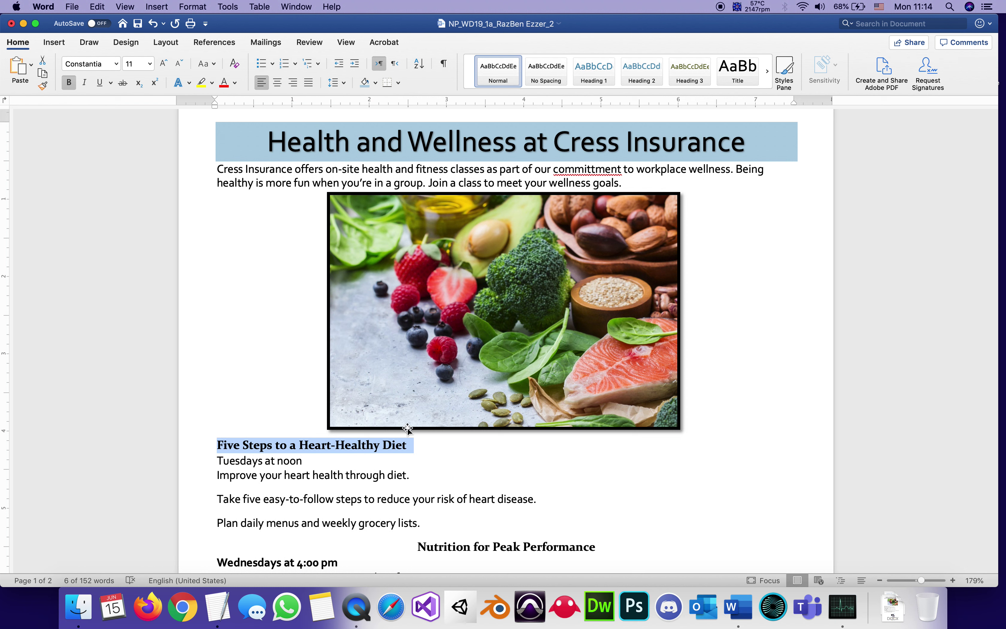
{"action": "left_click", "coordinate": [296, 6]}
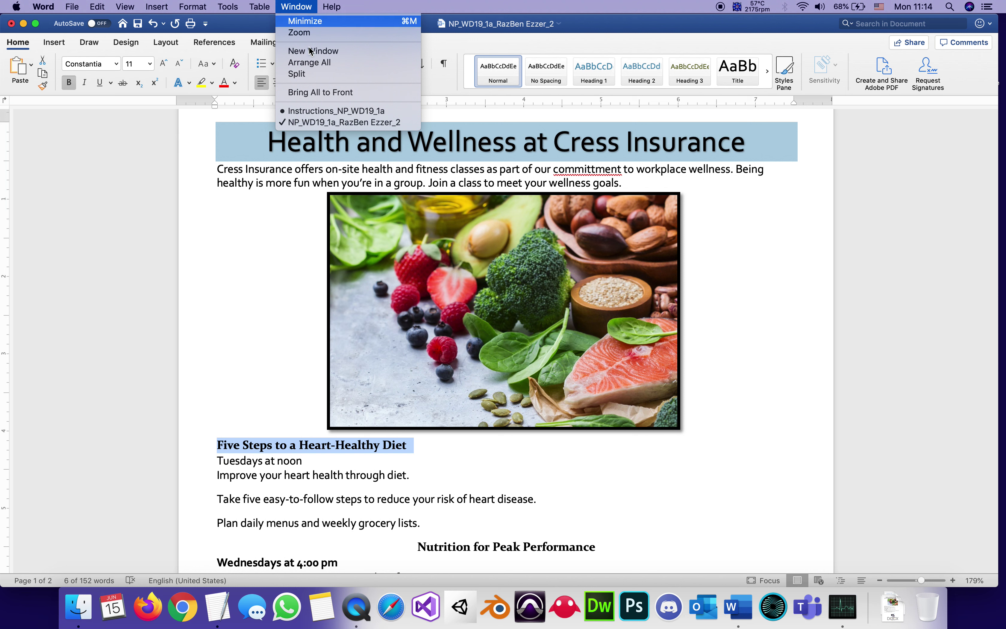
Highlight step 6a, 'Left-align the paragraph.', yellow and return to the flyer.
{"action": "left_click", "coordinate": [322, 111]}
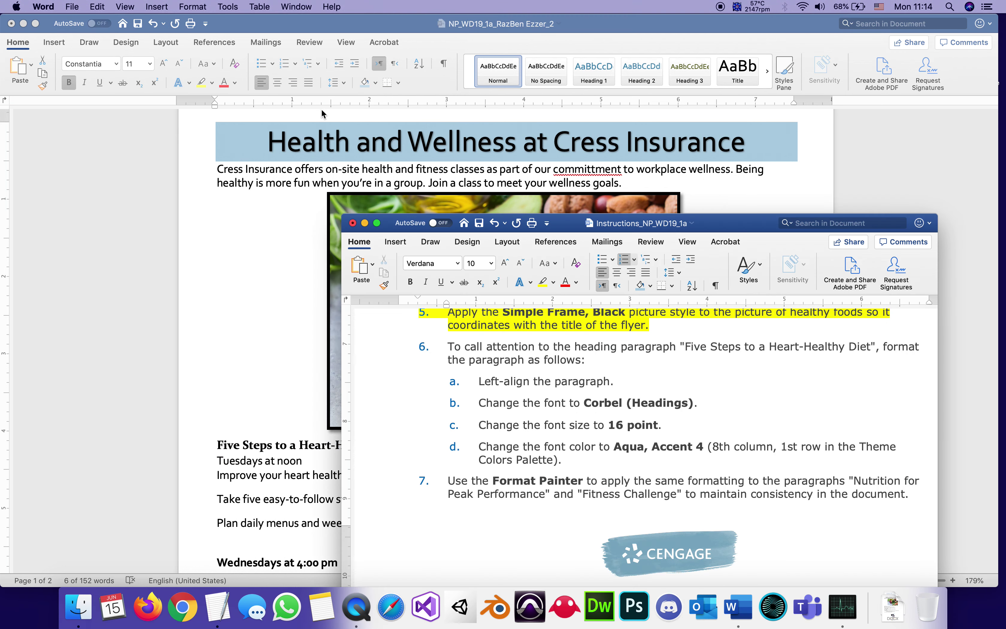
{"action": "left_click", "coordinate": [551, 381]}
{"action": "left_click_drag", "start_coordinate": [612, 384], "coordinate": [485, 387]}
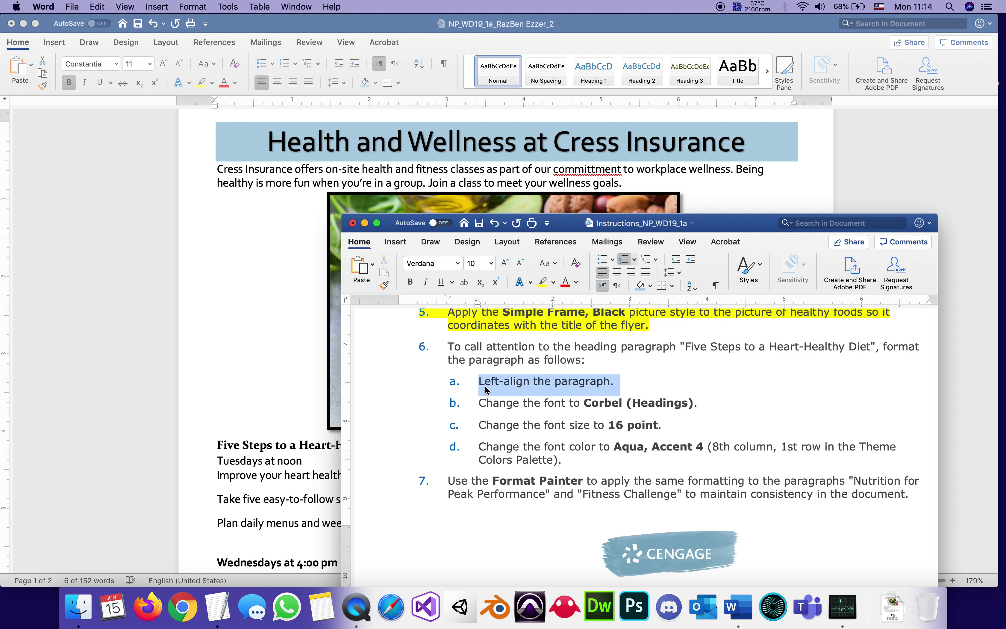
{"action": "left_click", "coordinate": [543, 283]}
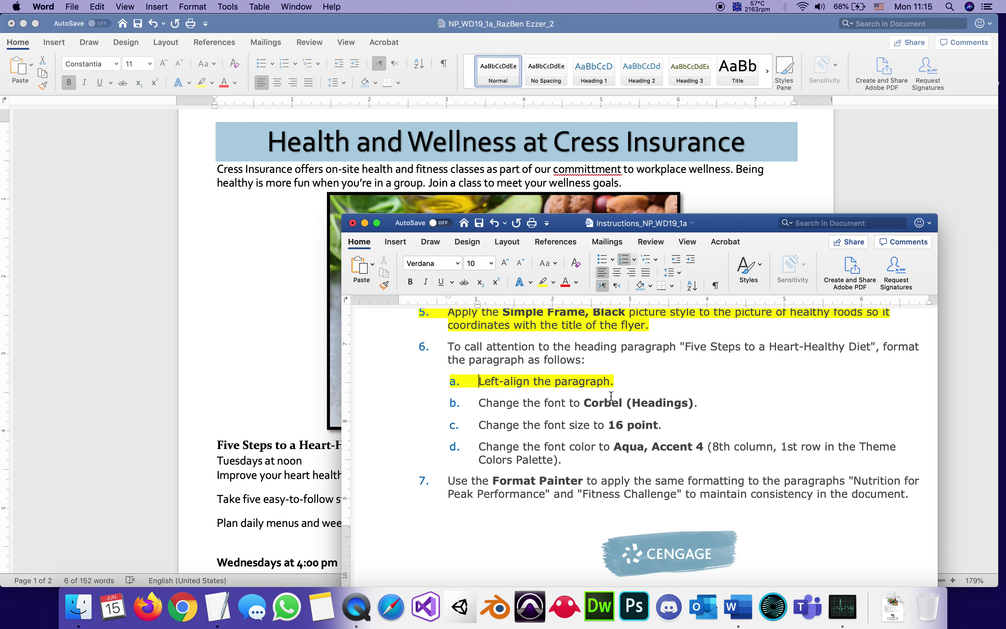
{"action": "left_click", "coordinate": [288, 320]}
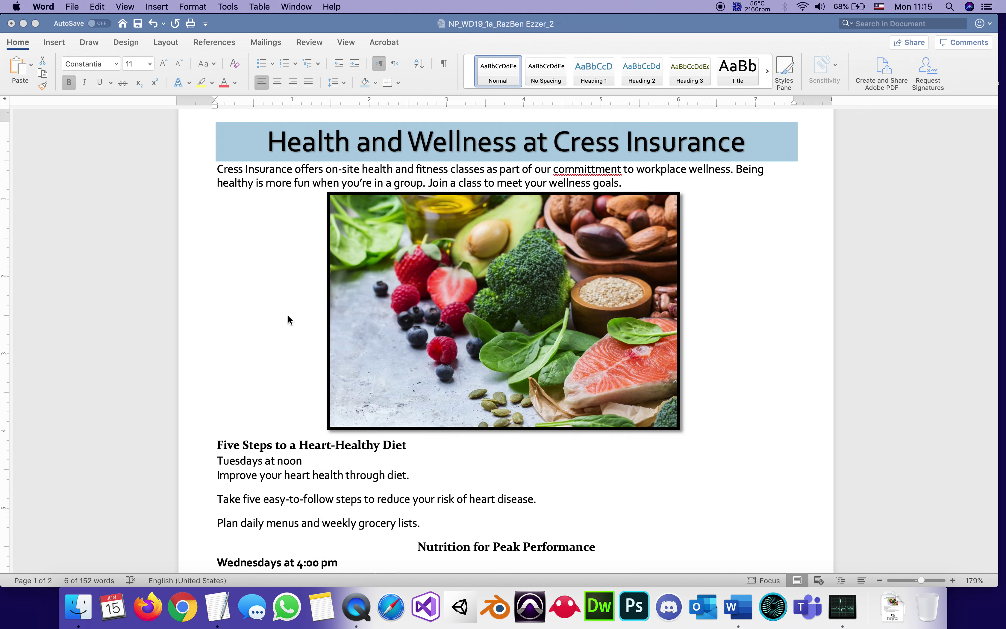
Set the 'Five Steps to a Heart-Healthy Diet' heading to Corbel (Headings) and save.
{"action": "triple_click", "coordinate": [406, 446]}
{"action": "left_click", "coordinate": [407, 446]}
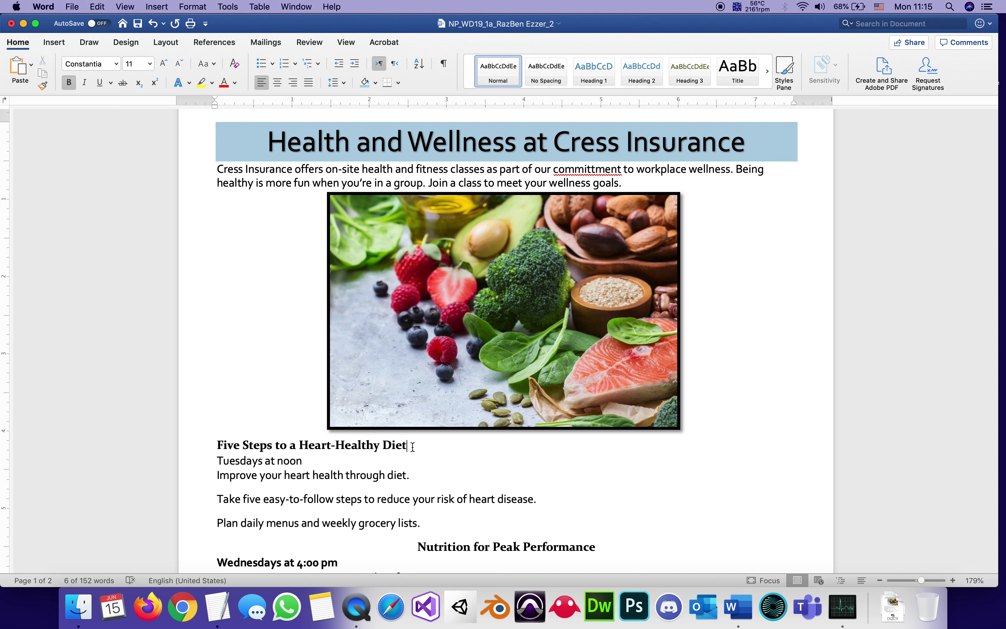
{"action": "triple_click", "coordinate": [228, 443]}
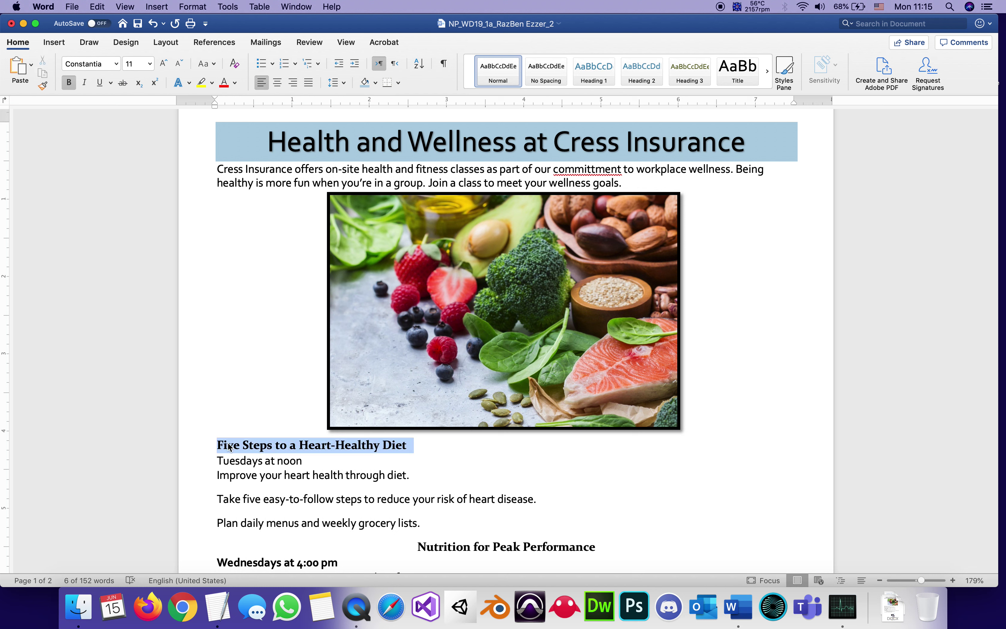
{"action": "left_click", "coordinate": [117, 65]}
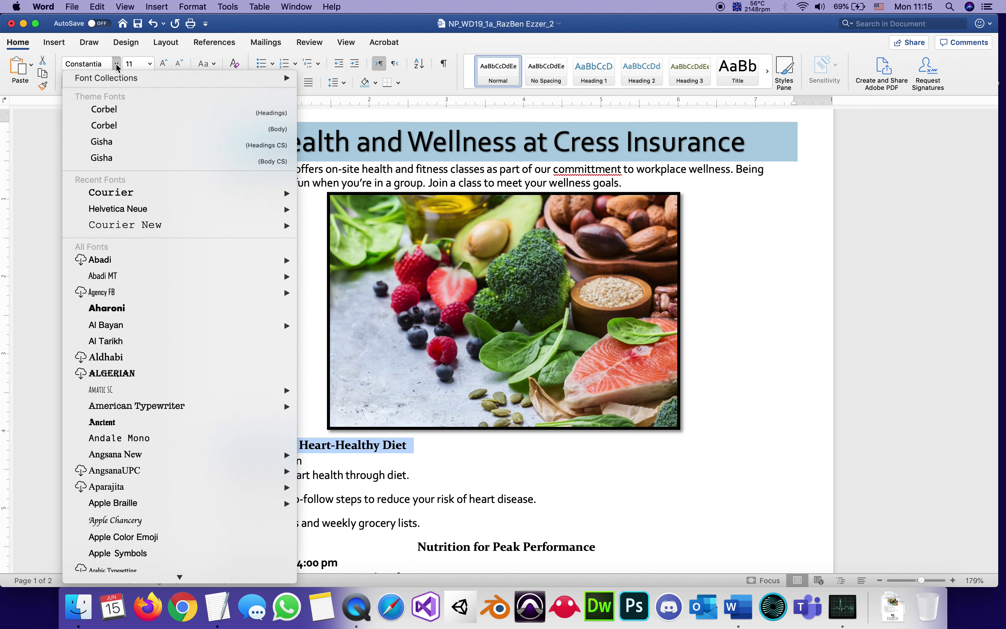
{"action": "left_click", "coordinate": [123, 114]}
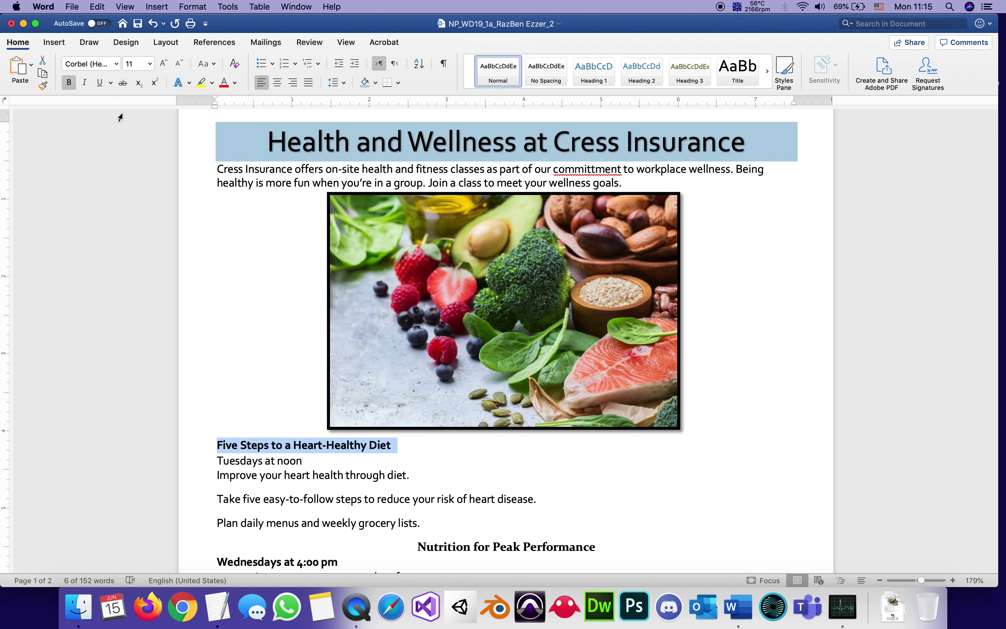
{"action": "left_click", "coordinate": [138, 26]}
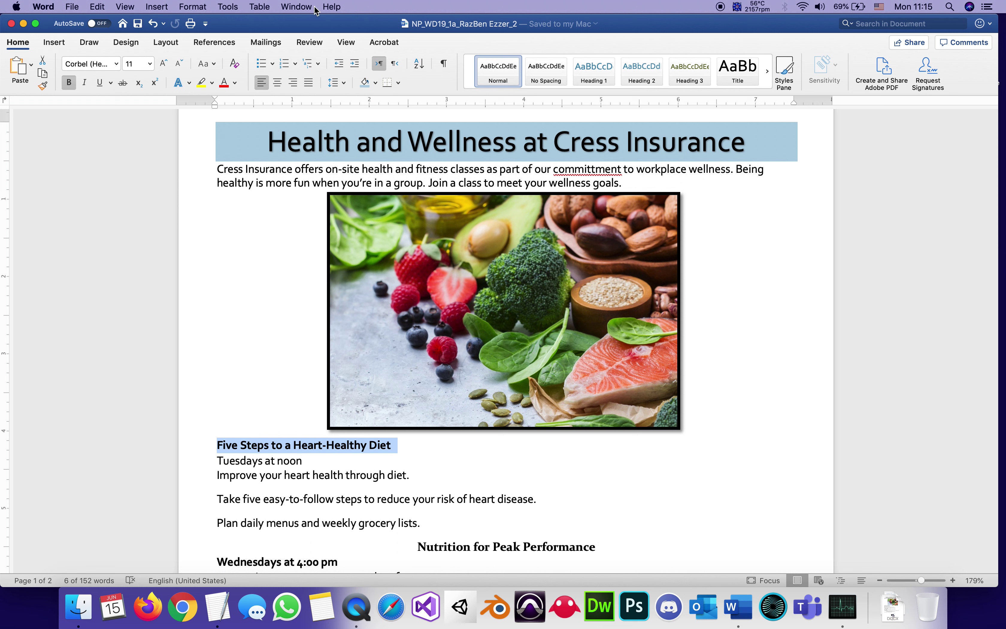
{"action": "left_click", "coordinate": [299, 7]}
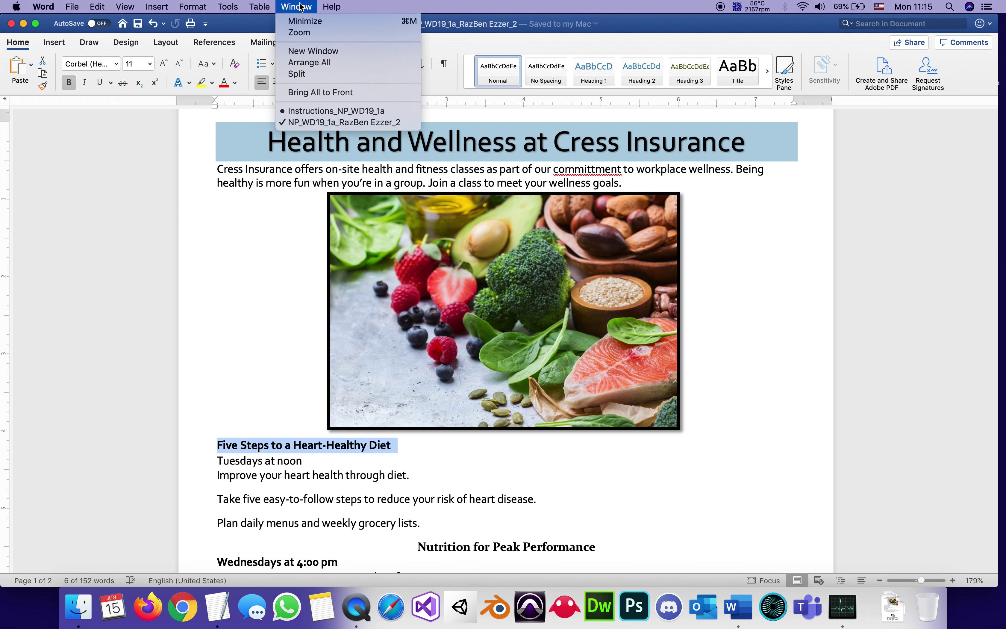
Highlight step 6b, 'Change the font to Corbel (Headings).', yellow and return to the flyer.
{"action": "left_click", "coordinate": [324, 119]}
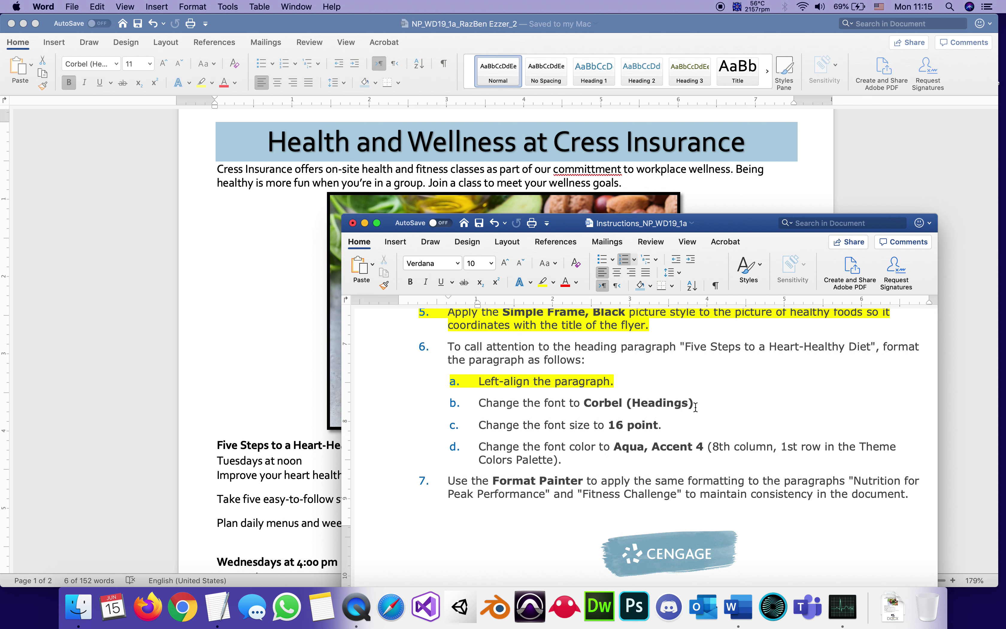
{"action": "left_click_drag", "start_coordinate": [699, 404], "coordinate": [479, 403]}
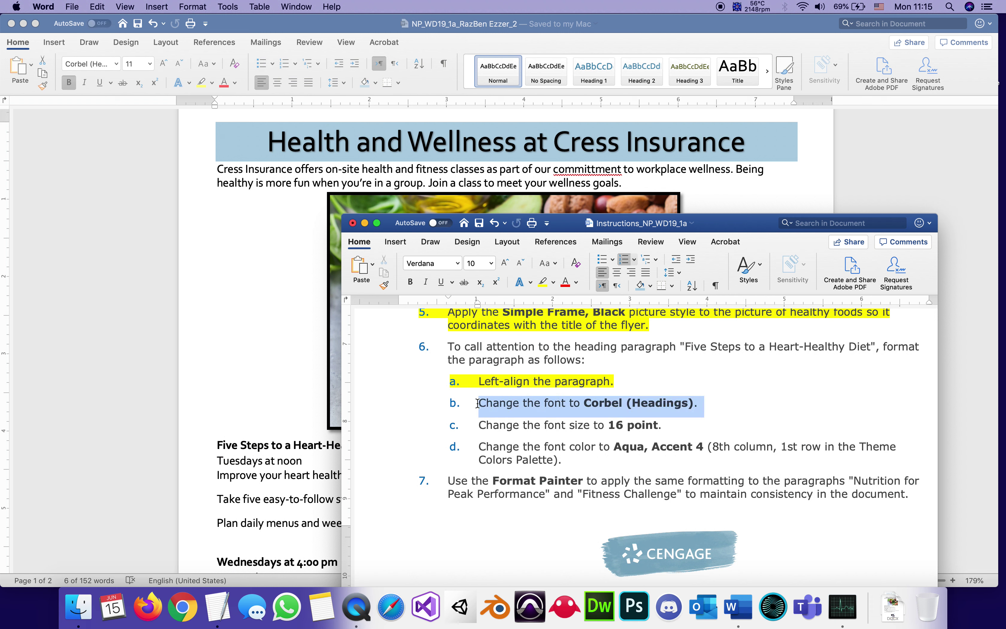
{"action": "left_click", "coordinate": [548, 283]}
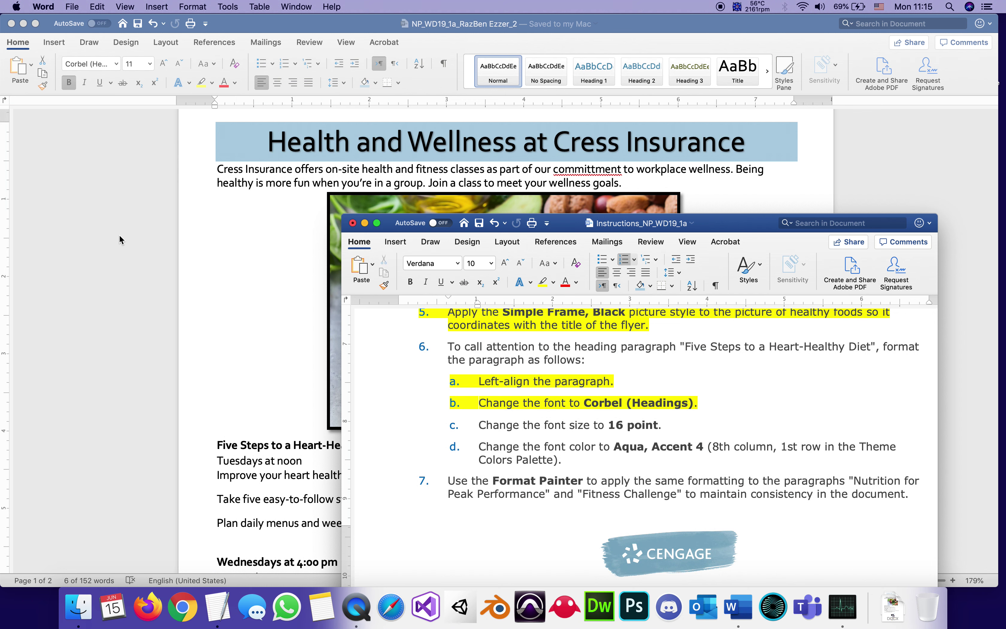
{"action": "left_click", "coordinate": [216, 277]}
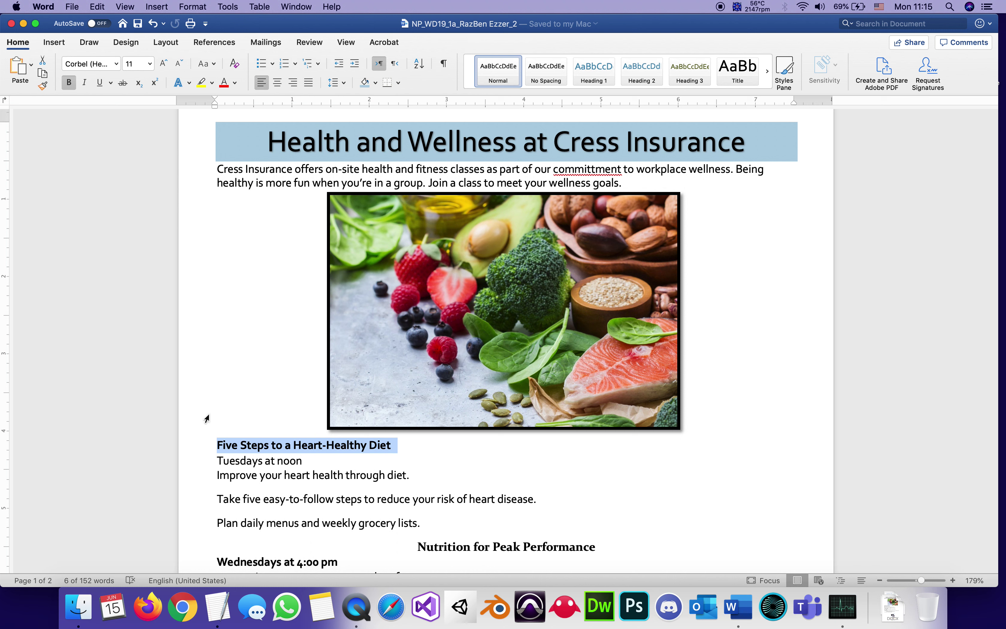
Set the 'Five Steps to a Heart-Healthy Diet' heading's font size to 16 point.
{"action": "left_click", "coordinate": [150, 64]}
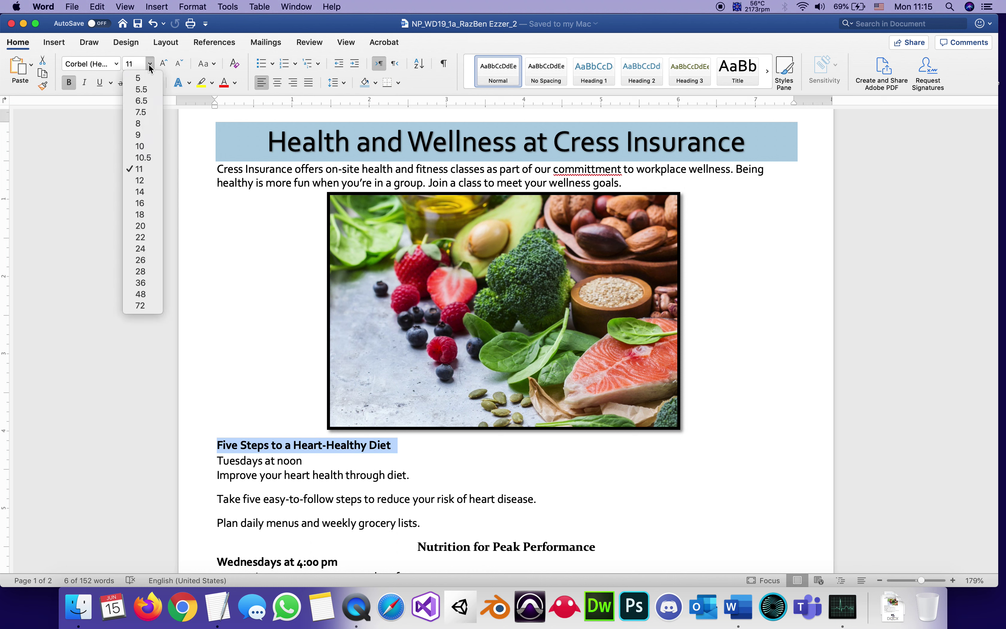
{"action": "left_click", "coordinate": [146, 203]}
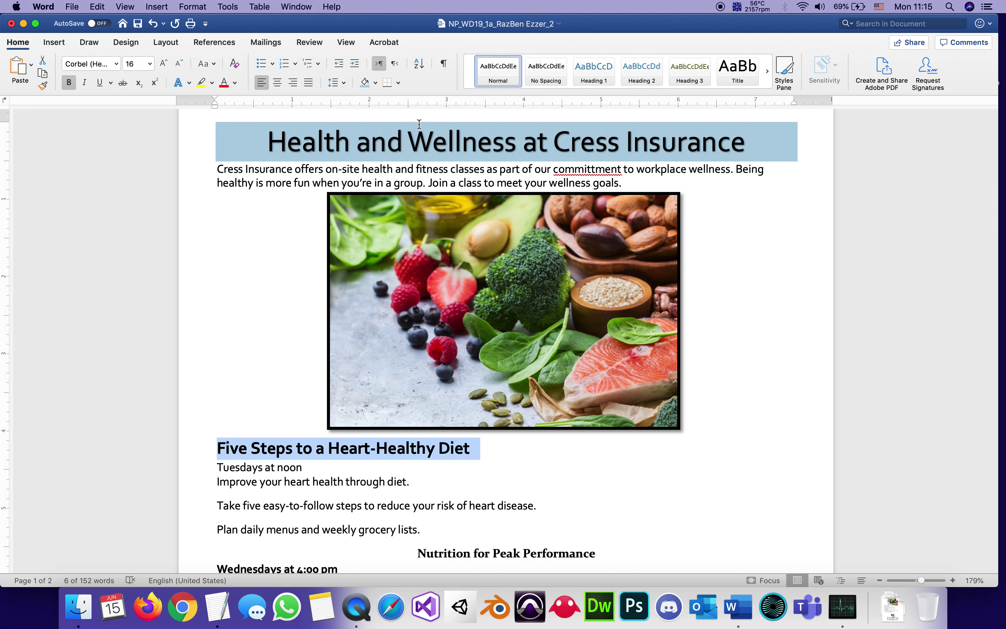
{"action": "left_click", "coordinate": [303, 10]}
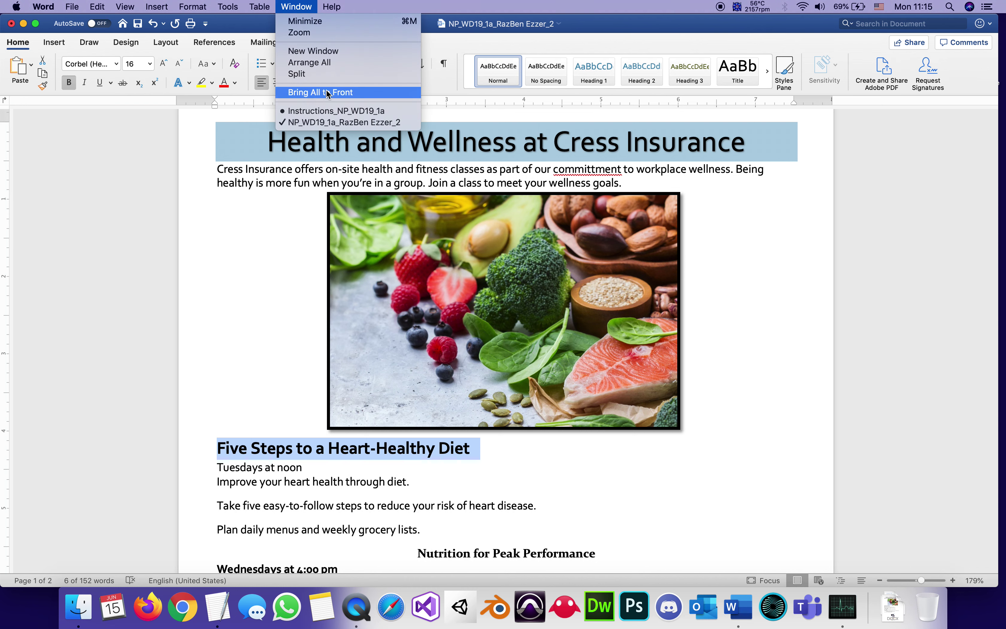
In the instructions document, highlight step 6c about the 16-point font size in yellow.
{"action": "left_click", "coordinate": [333, 110]}
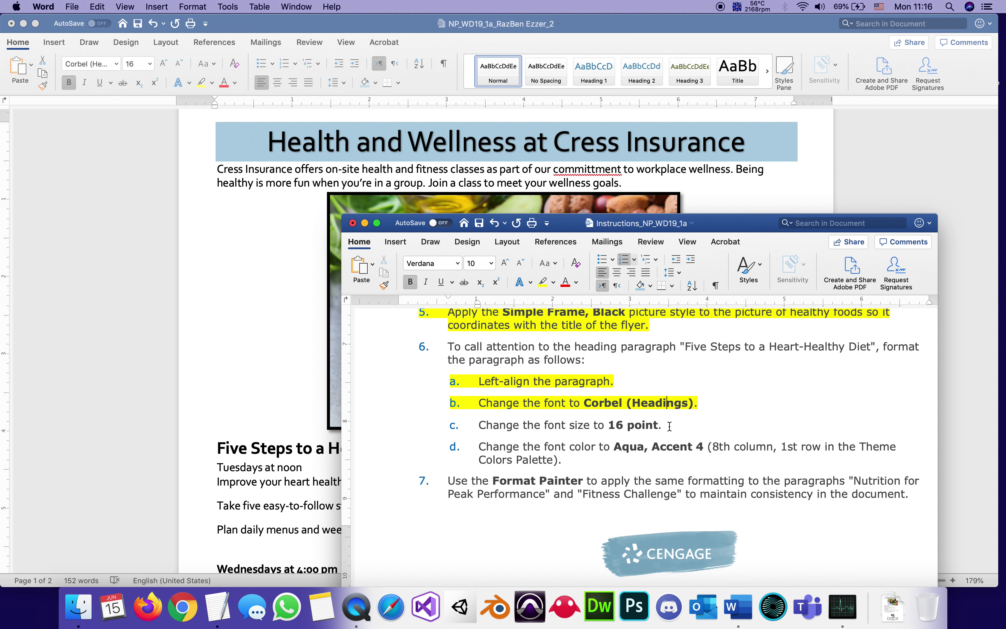
{"action": "left_click_drag", "start_coordinate": [669, 425], "coordinate": [492, 428]}
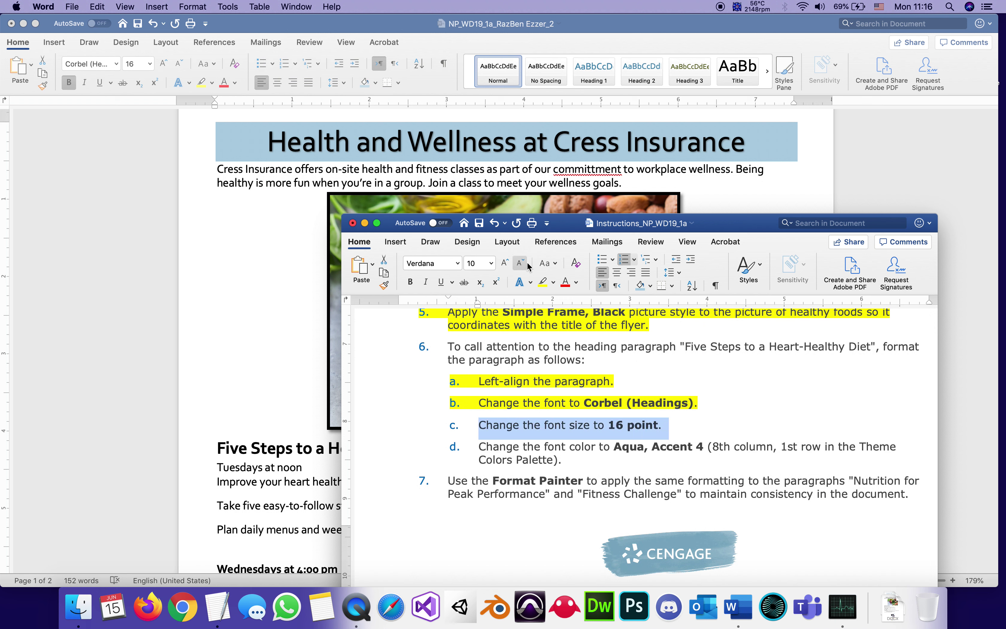
{"action": "left_click", "coordinate": [543, 282]}
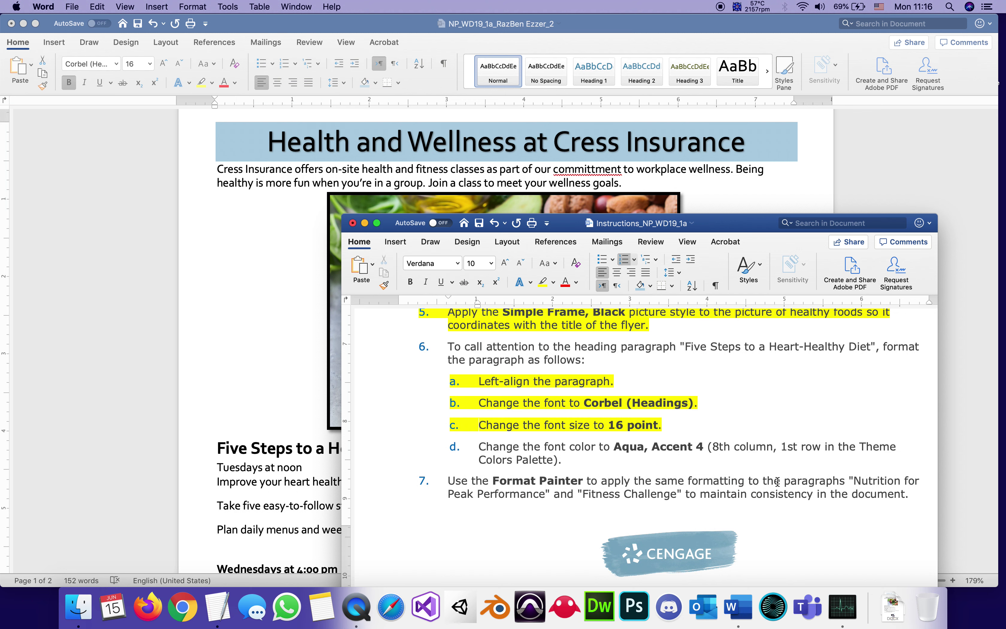
Colour the whole 'Five Steps to a Heart-Healthy Diet' heading Aqua, Accent 4 and save the flyer.
{"action": "left_click", "coordinate": [263, 437]}
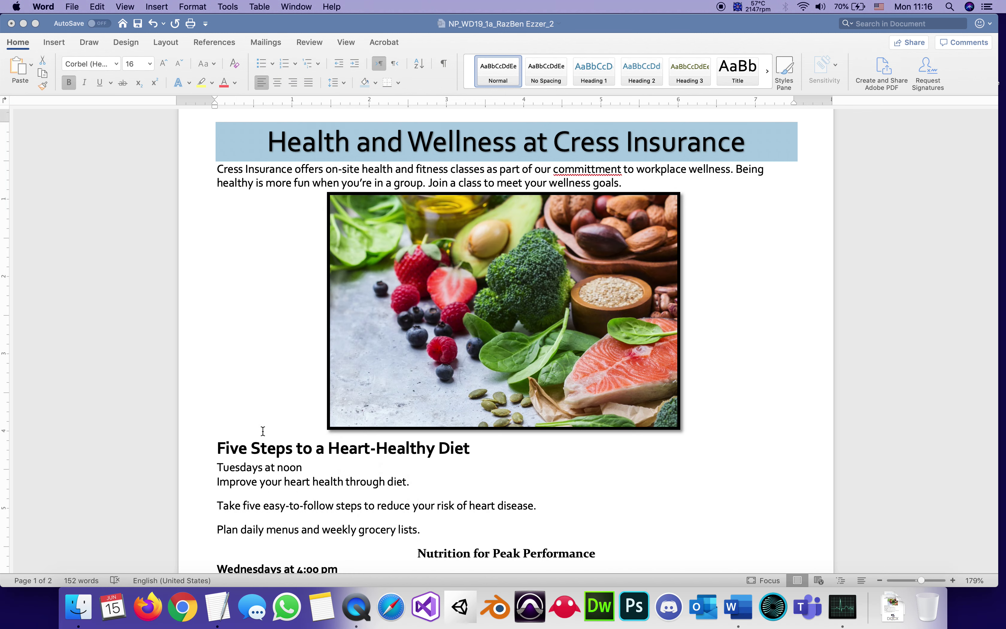
{"action": "triple_click", "coordinate": [263, 442]}
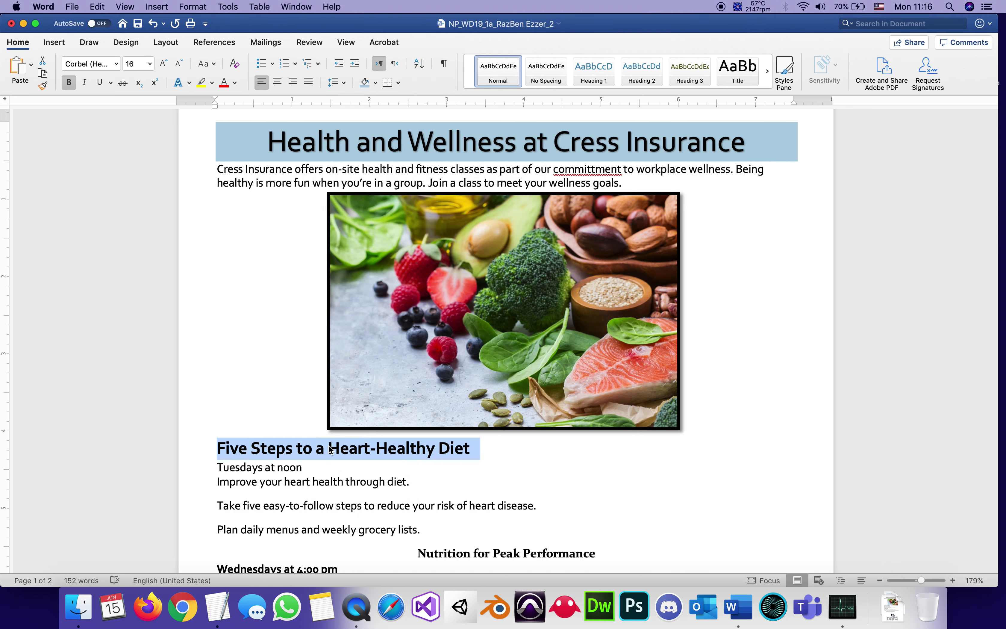
{"action": "left_click", "coordinate": [235, 83]}
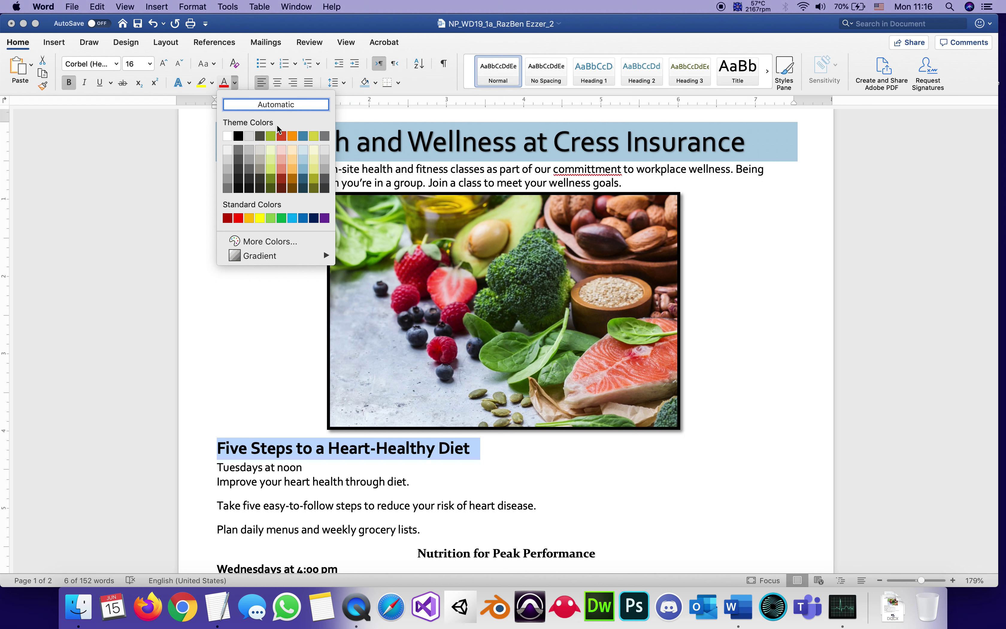
{"action": "left_click", "coordinate": [303, 136]}
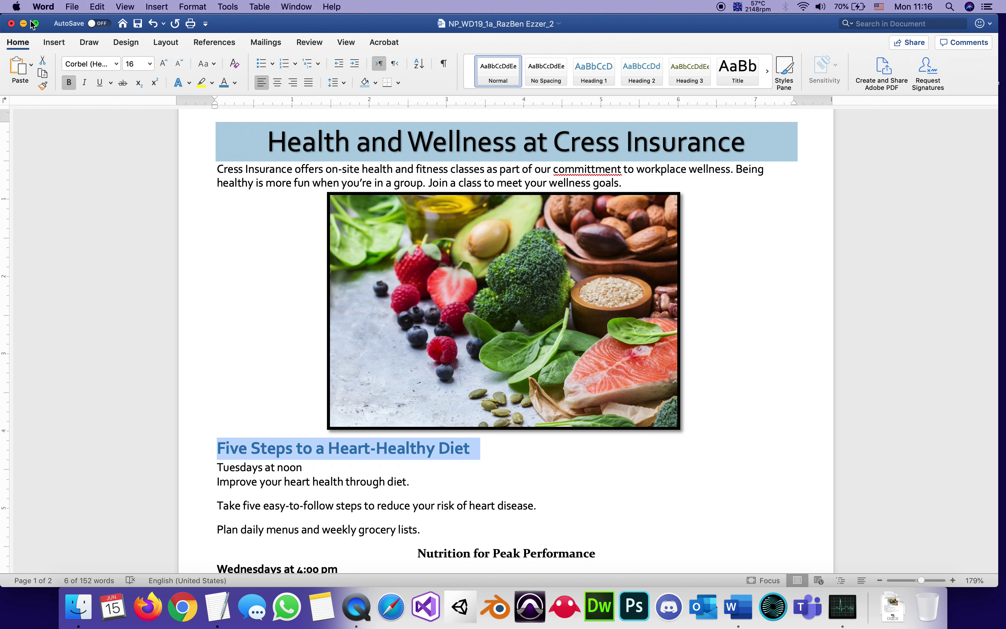
{"action": "left_click", "coordinate": [138, 23]}
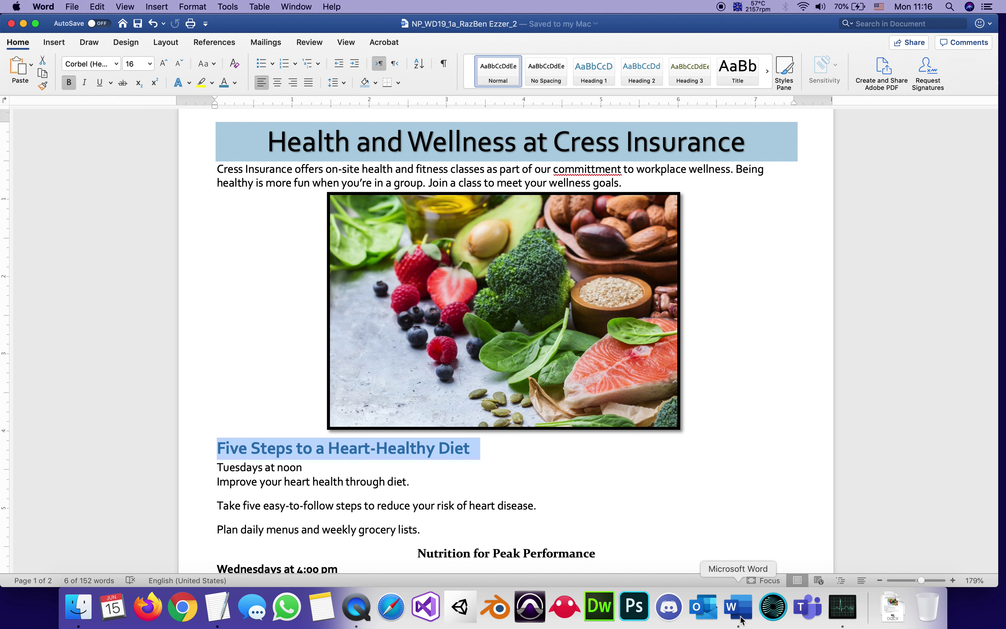
In Instructions_NP_WD19_1a, highlight step 6d (Aqua, Accent 4) yellow and move on to step 7.
{"action": "left_click", "coordinate": [296, 7]}
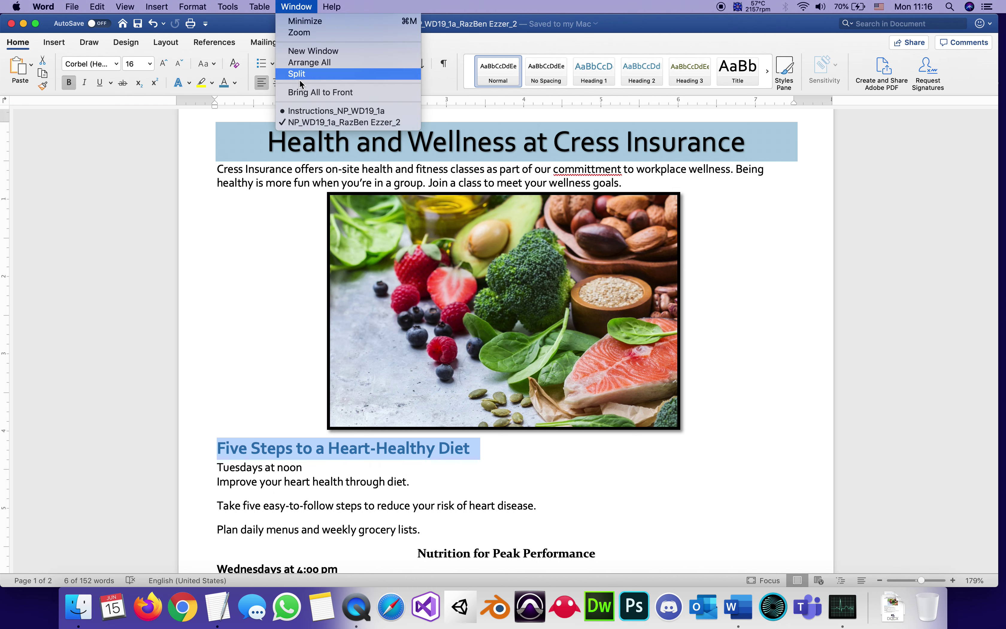
{"action": "left_click", "coordinate": [311, 111]}
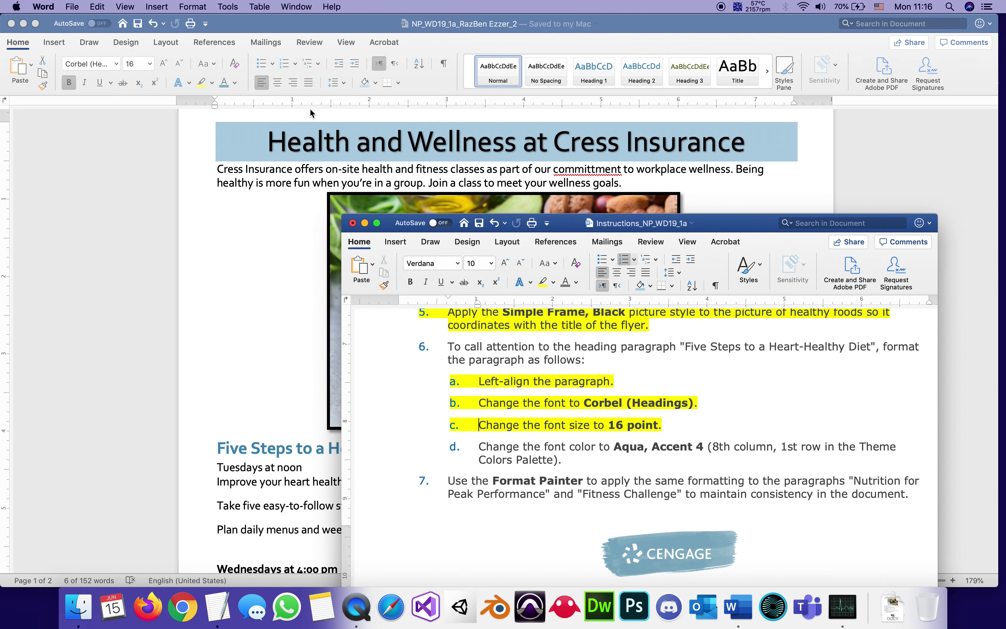
{"action": "left_click_drag", "start_coordinate": [561, 458], "coordinate": [477, 446]}
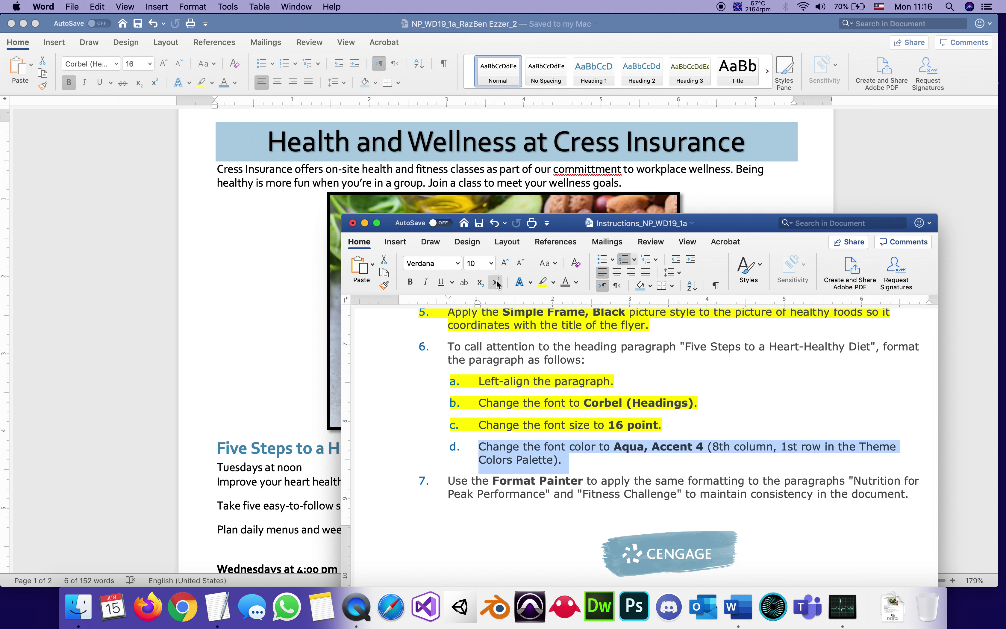
{"action": "left_click", "coordinate": [542, 284]}
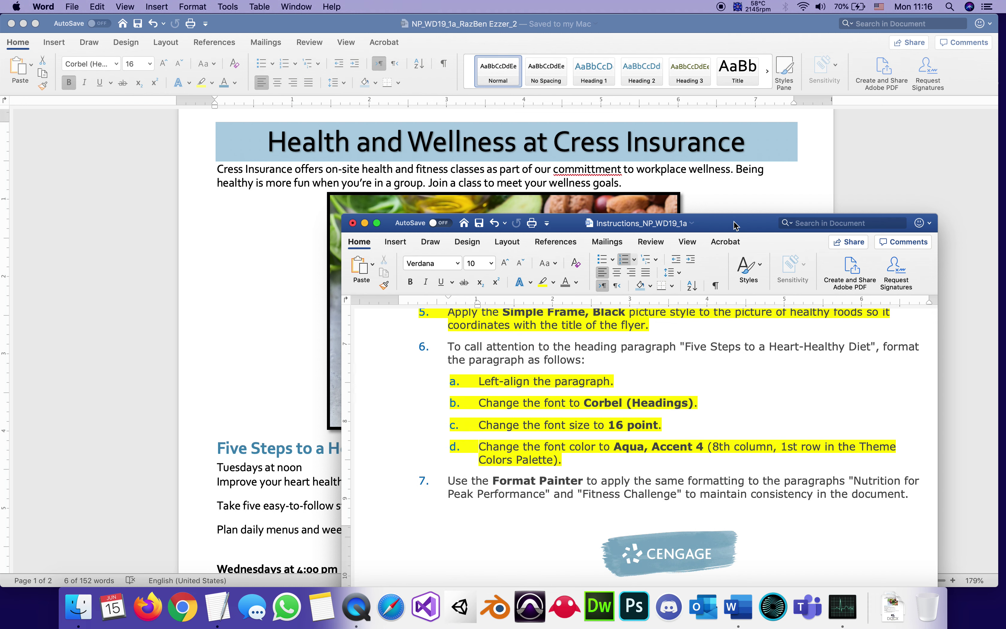
{"action": "left_click_drag", "start_coordinate": [734, 225], "coordinate": [739, 92]}
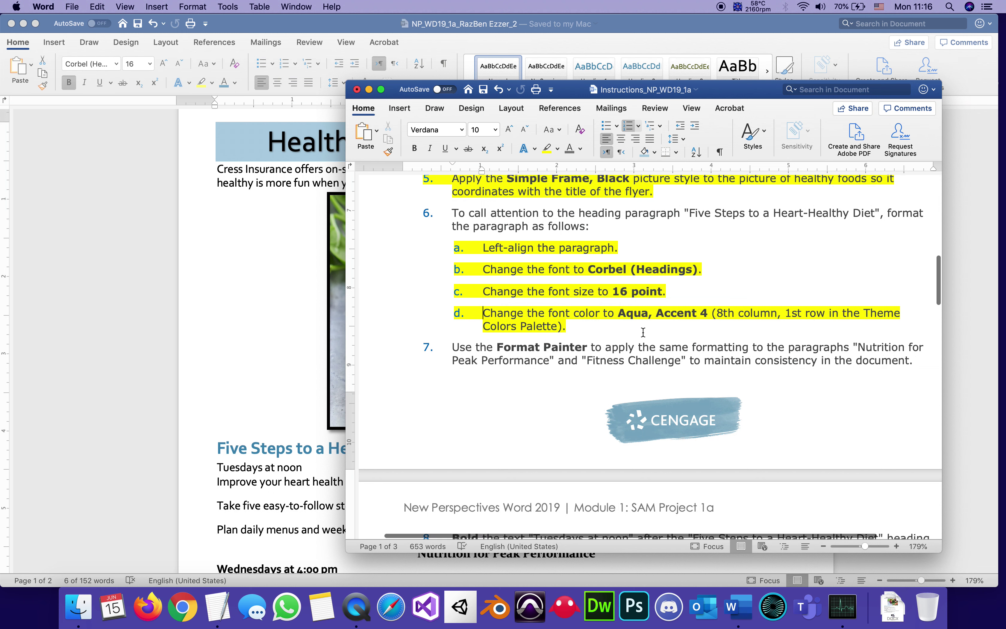
{"action": "scroll", "coordinate": [643, 331], "scroll_direction": "down", "scroll_amount": 4}
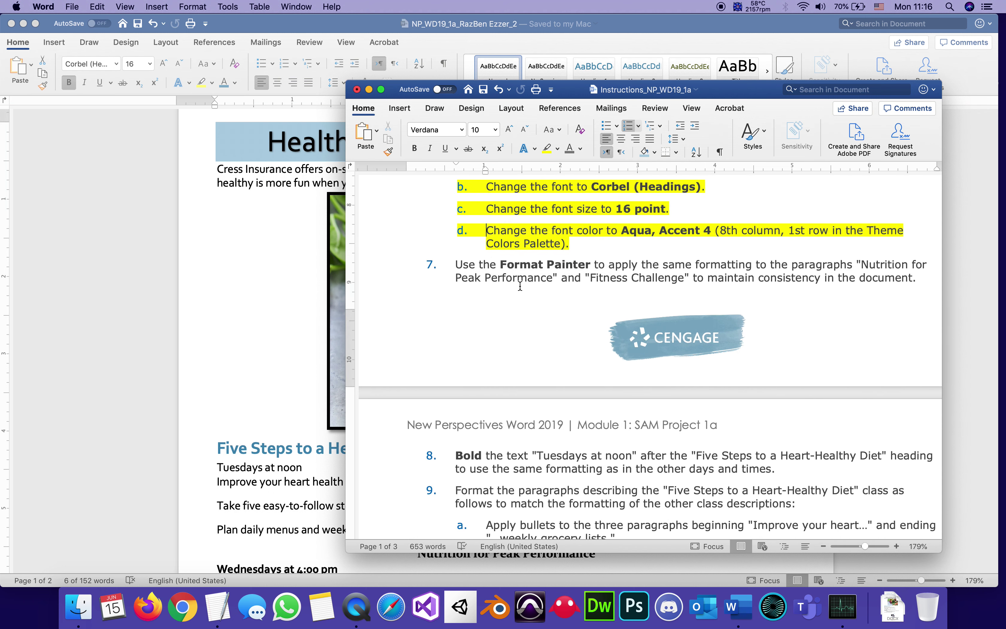
{"action": "left_click", "coordinate": [520, 276]}
Inspect the fonts of the Five Steps, Nutrition for Peak Performance and Fitness Challenge headings.
{"action": "left_click", "coordinate": [279, 333]}
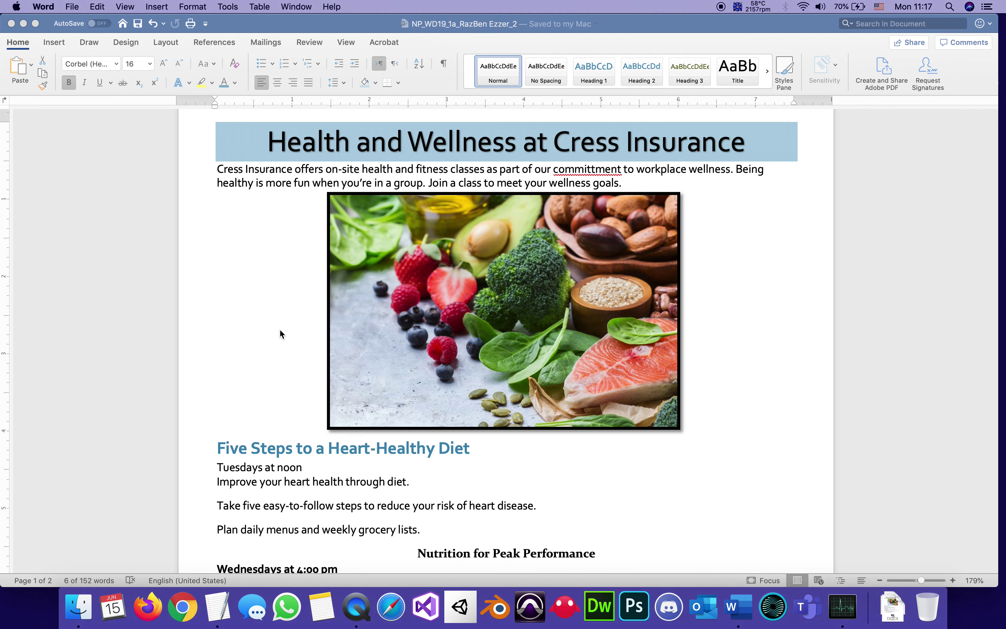
{"action": "triple_click", "coordinate": [284, 448]}
{"action": "scroll", "coordinate": [284, 396], "scroll_direction": "down", "scroll_amount": 3}
{"action": "scroll", "coordinate": [285, 396], "scroll_direction": "down", "scroll_amount": 5}
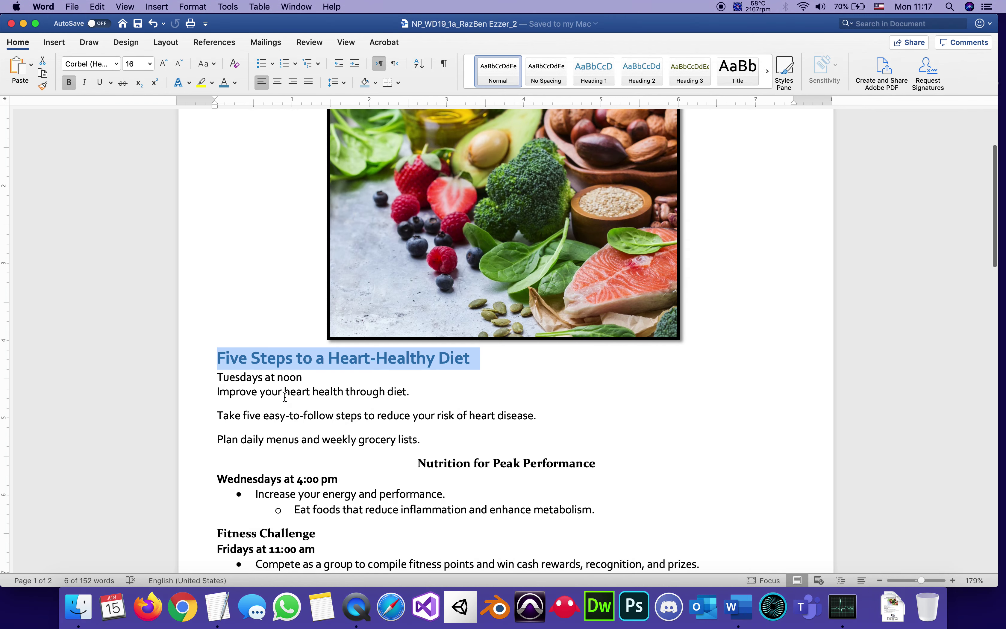
{"action": "scroll", "coordinate": [284, 397], "scroll_direction": "down", "scroll_amount": 1}
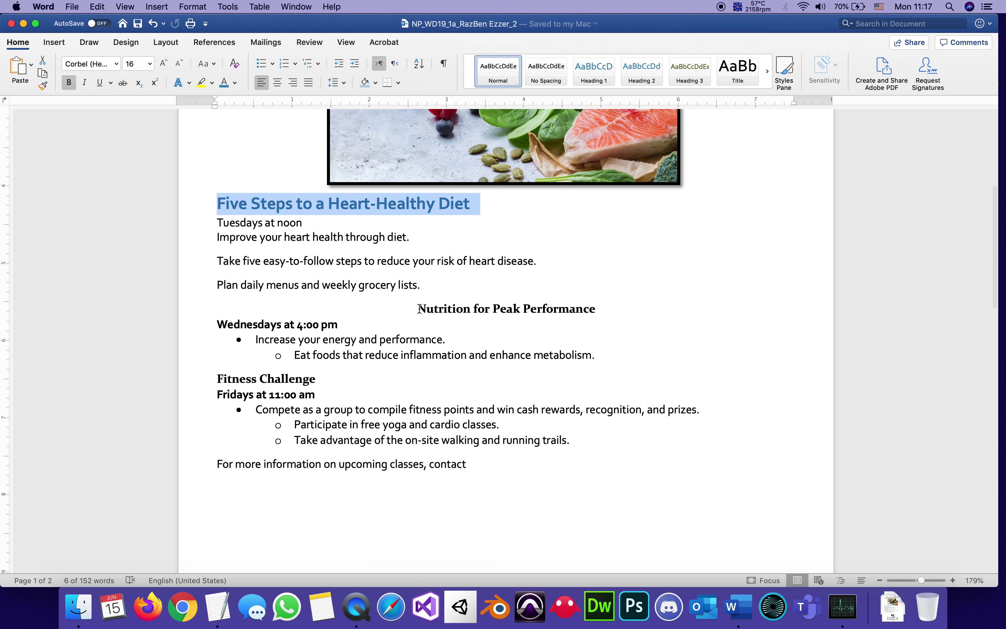
{"action": "left_click_drag", "start_coordinate": [419, 308], "coordinate": [584, 311]}
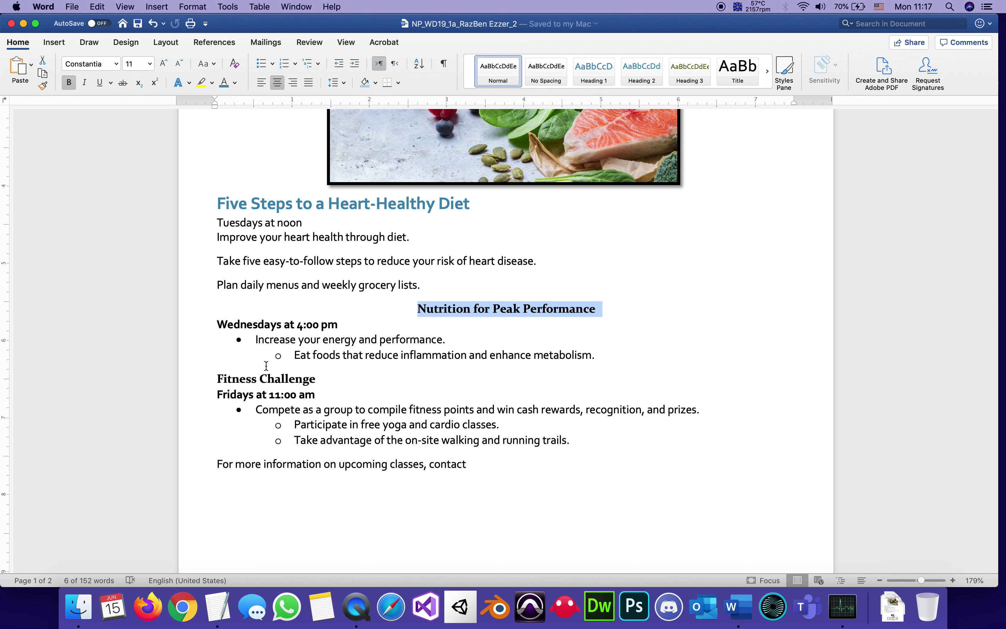
{"action": "left_click", "coordinate": [266, 378]}
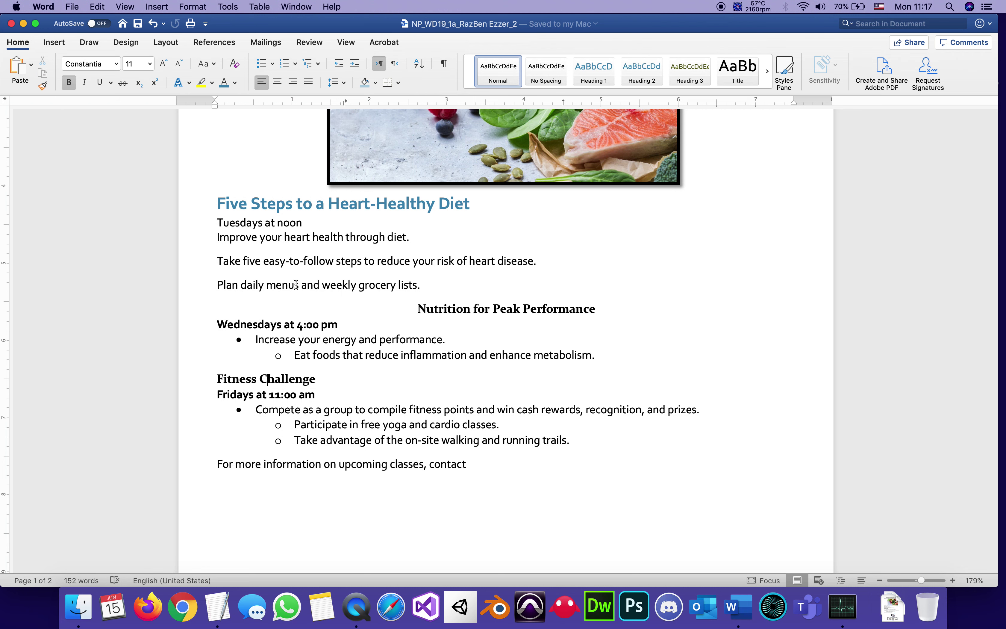
Format-paint the Five Steps heading's style onto 'Nutrition for Peak Performance'.
{"action": "scroll", "coordinate": [390, 291], "scroll_direction": "up", "scroll_amount": 2}
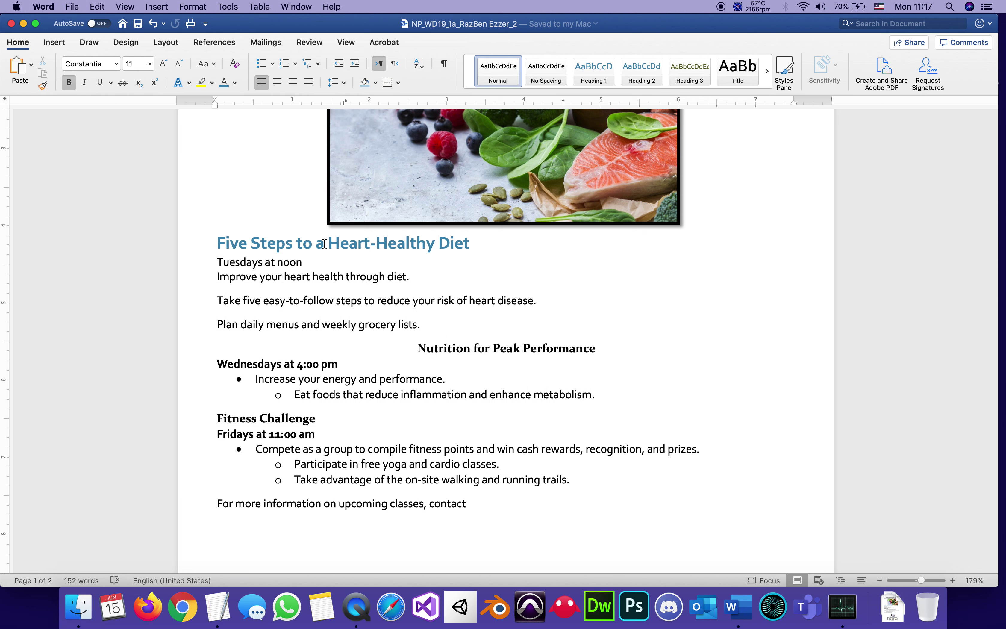
{"action": "mouse_move", "coordinate": [218, 243]}
{"action": "left_mouse_down"}
{"action": "mouse_move", "coordinate": [426, 258]}
{"action": "mouse_move", "coordinate": [474, 247]}
{"action": "left_mouse_up"}
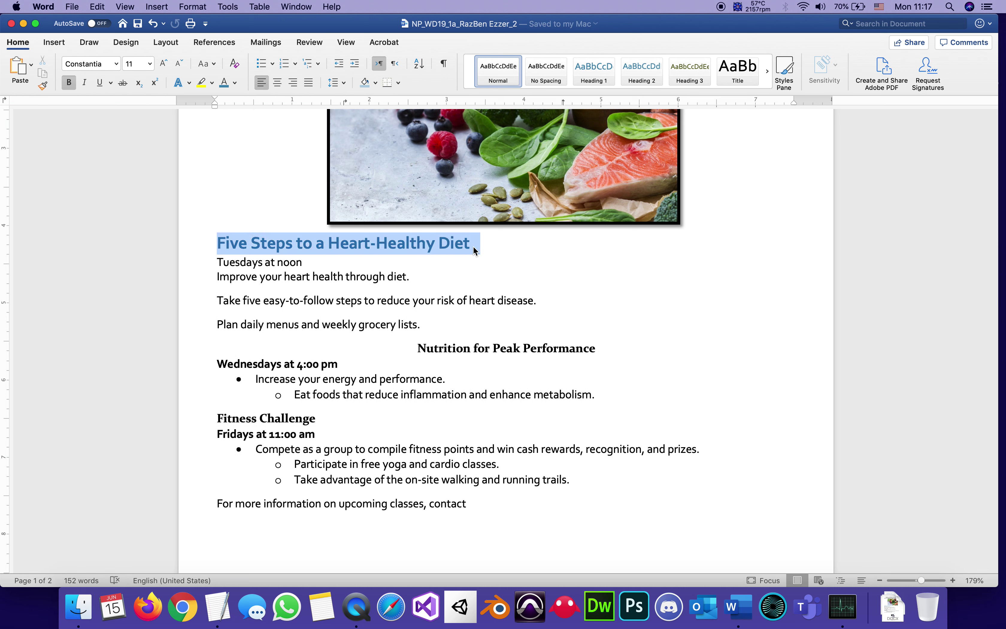
{"action": "left_click", "coordinate": [43, 85]}
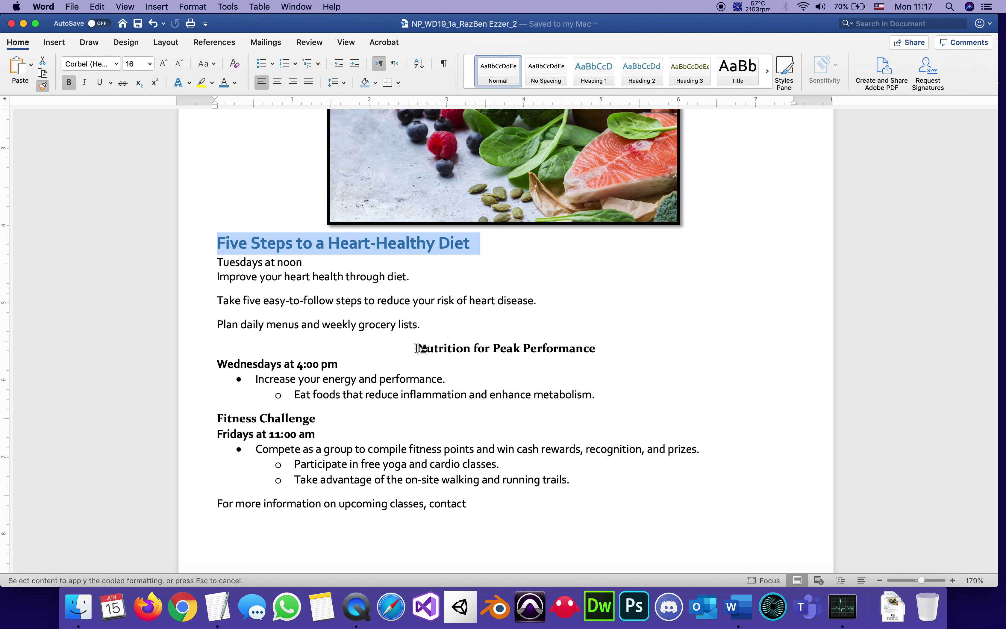
{"action": "left_click_drag", "start_coordinate": [419, 348], "coordinate": [576, 351]}
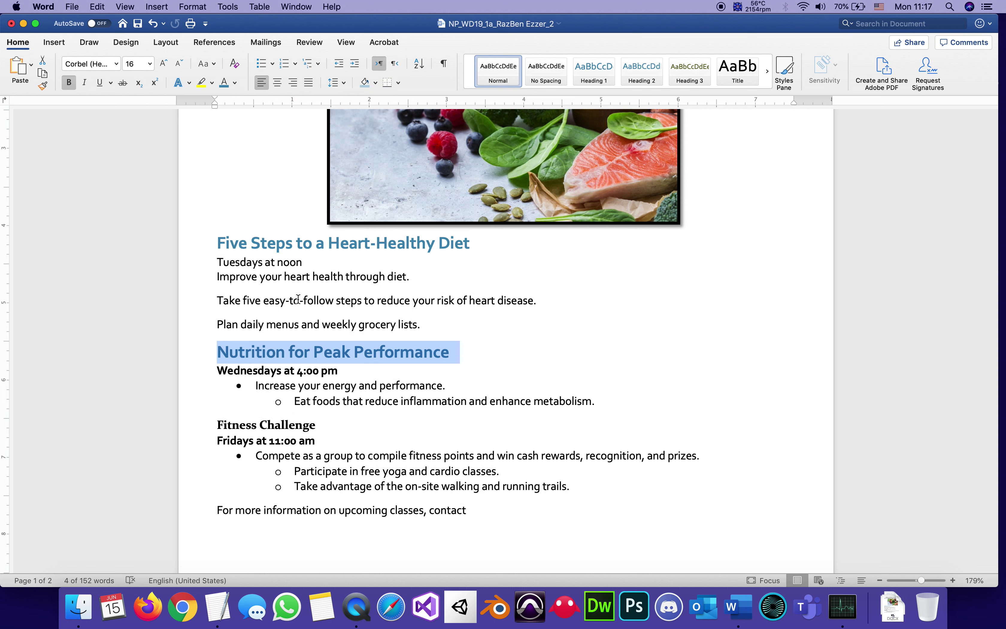
Format-paint the Five Steps heading's Corbel 16 pt aqua style onto 'Fitness Challenge' and save.
{"action": "left_click", "coordinate": [293, 246]}
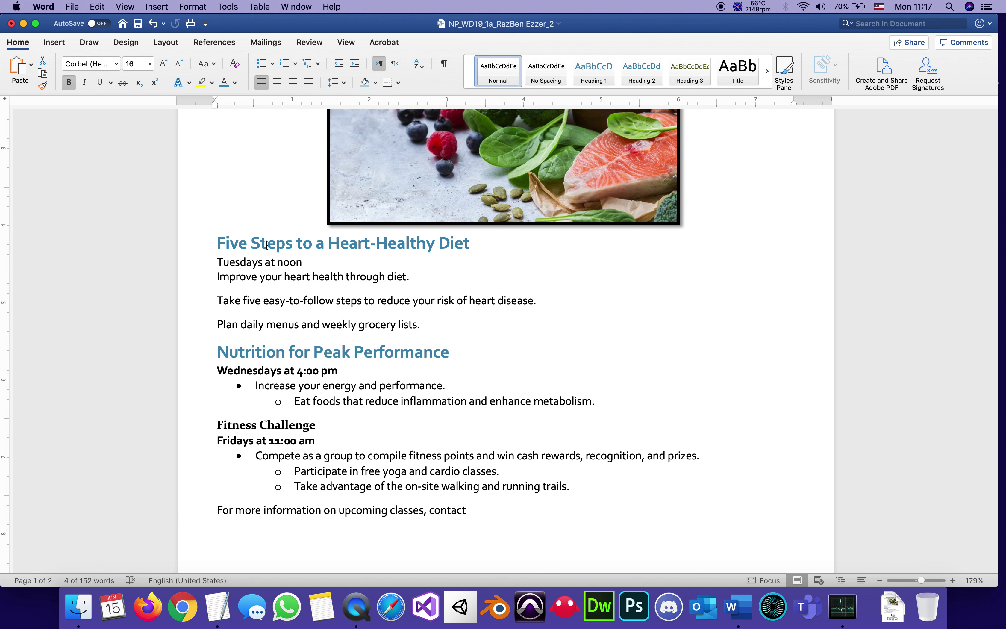
{"action": "left_click_drag", "start_coordinate": [217, 242], "coordinate": [464, 246]}
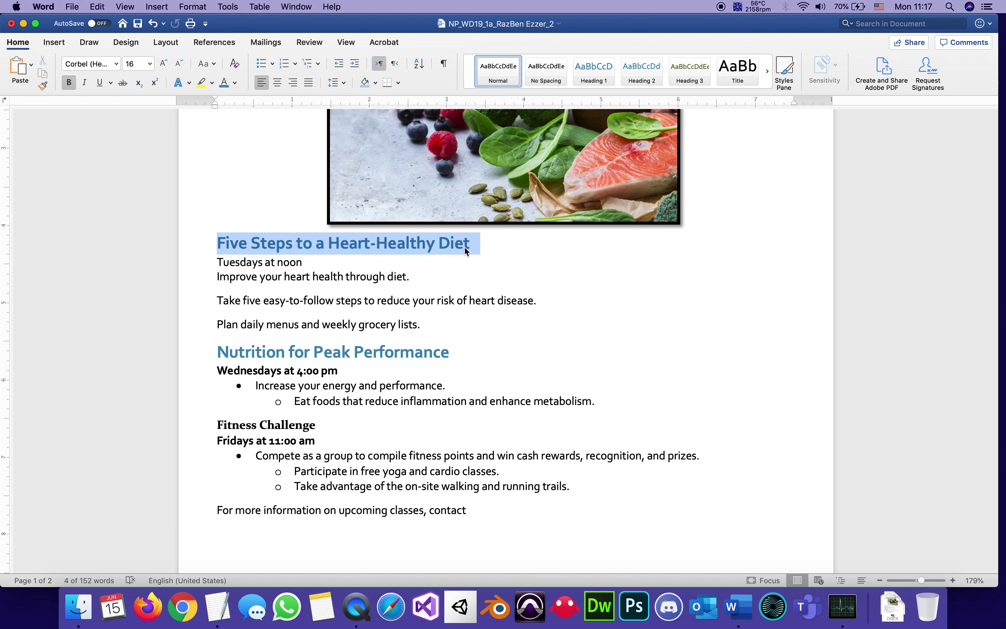
{"action": "left_click", "coordinate": [47, 86]}
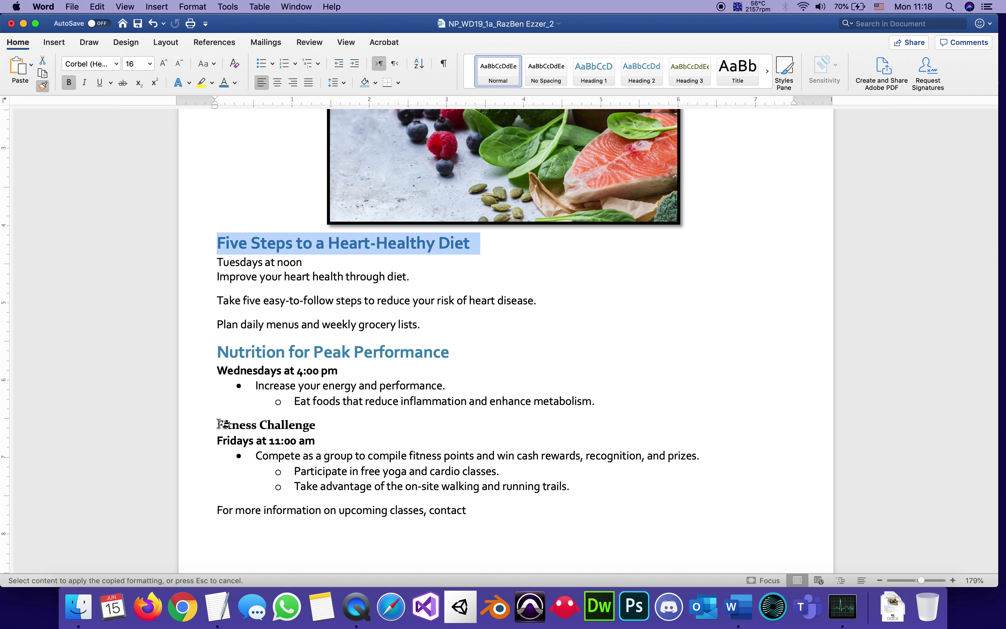
{"action": "left_click_drag", "start_coordinate": [224, 425], "coordinate": [313, 428]}
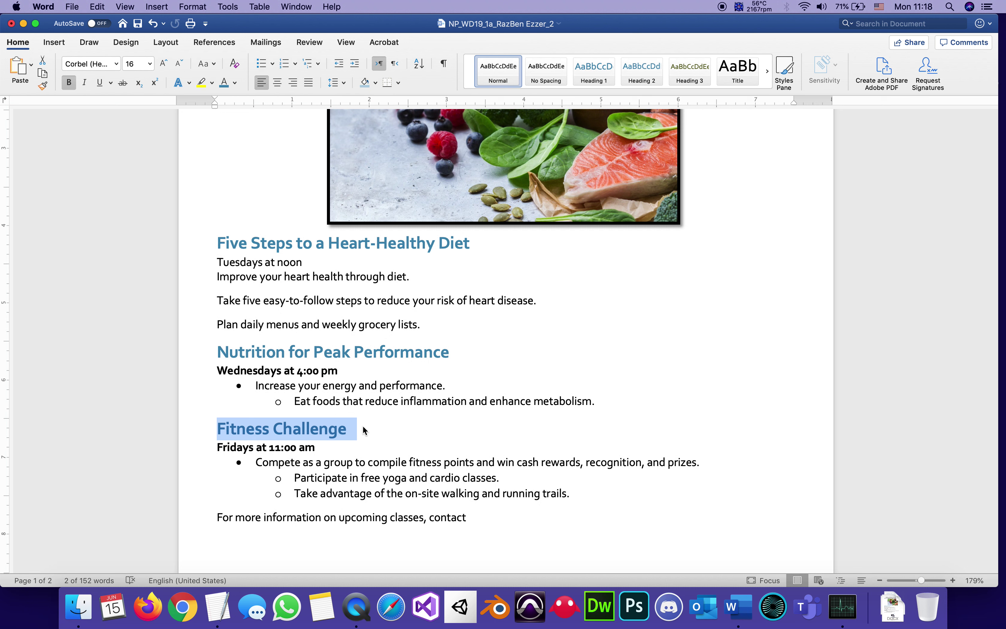
{"action": "left_click", "coordinate": [138, 25]}
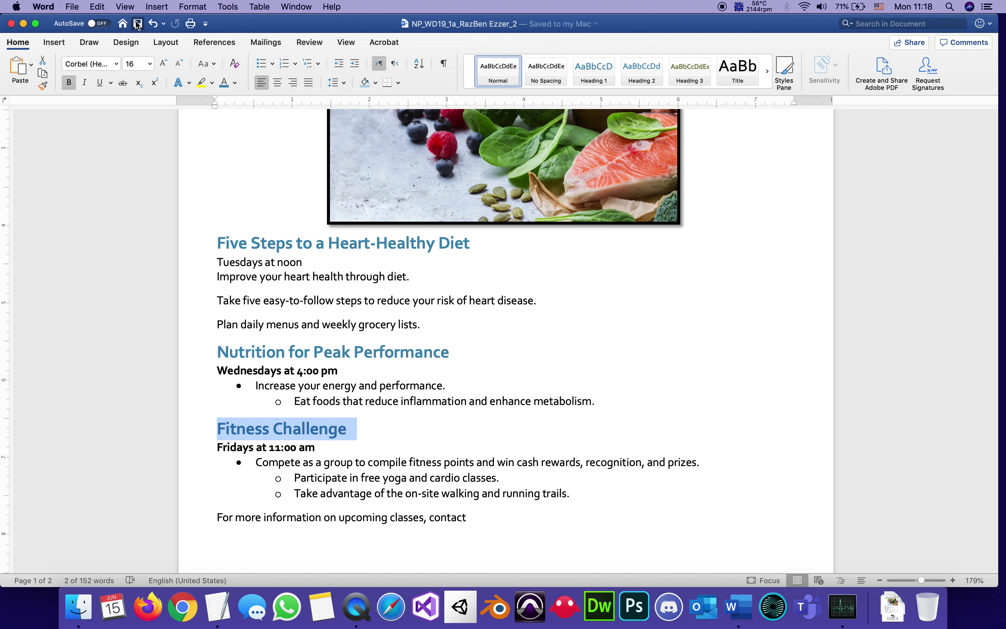
Highlight the Format Painter instruction 7 yellow in Instructions_NP_WD19_1a, then return to the flyer.
{"action": "left_click", "coordinate": [447, 443]}
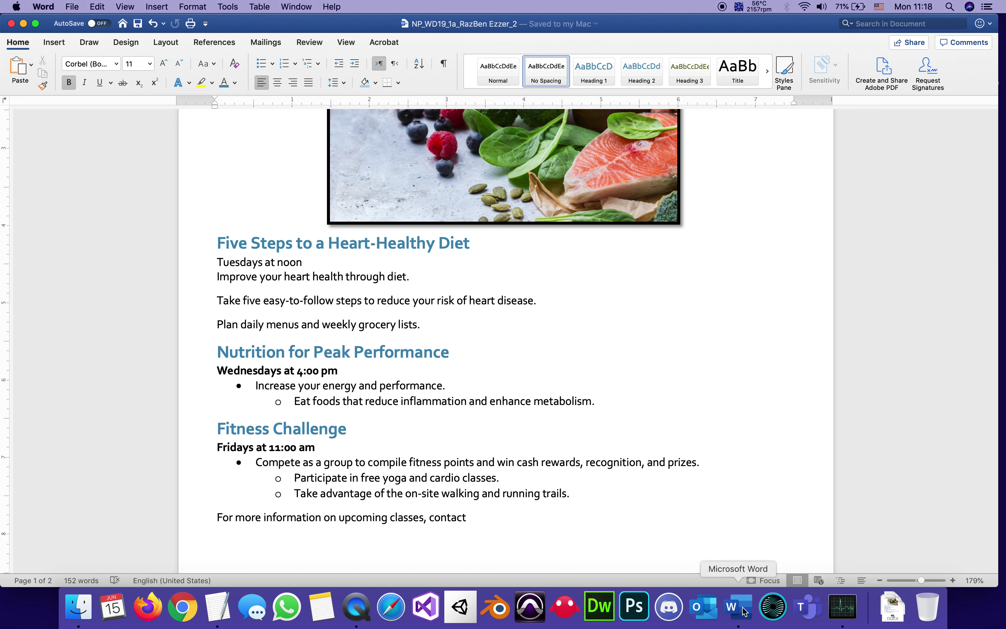
{"action": "left_click", "coordinate": [293, 5]}
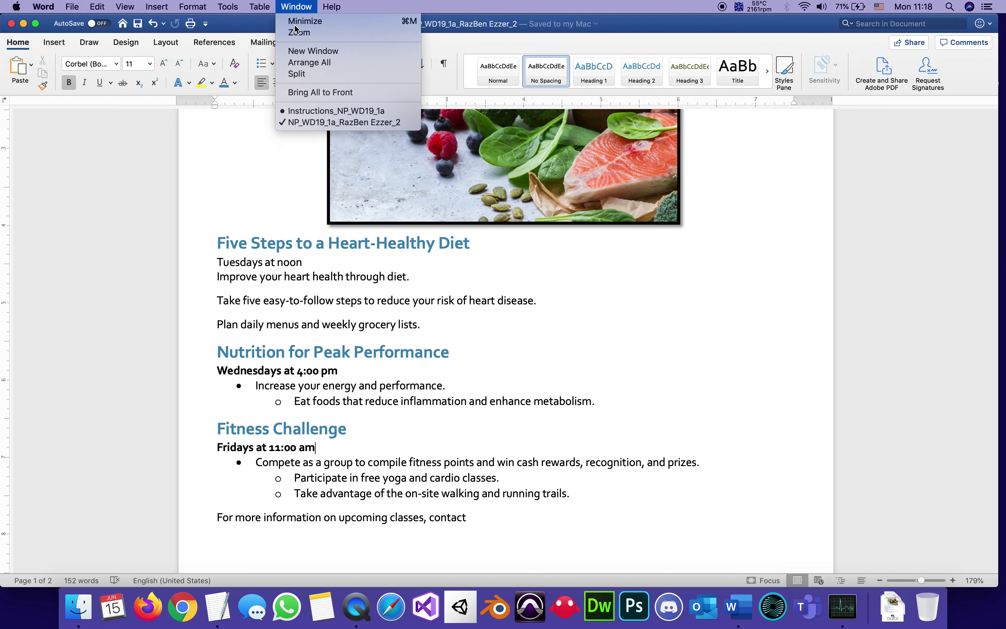
{"action": "left_click", "coordinate": [310, 108]}
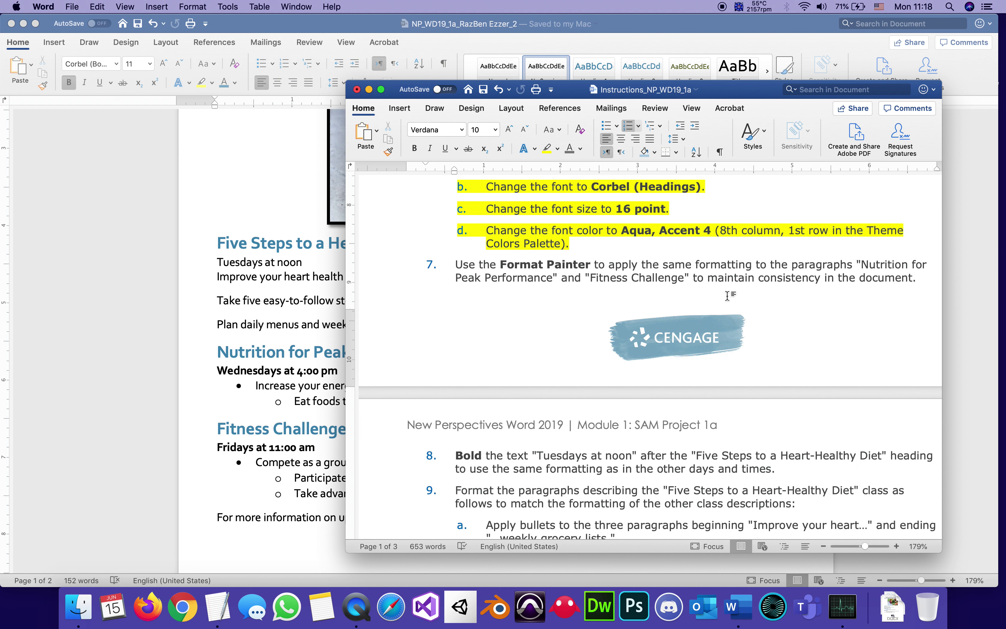
{"action": "left_click_drag", "start_coordinate": [917, 278], "coordinate": [454, 263]}
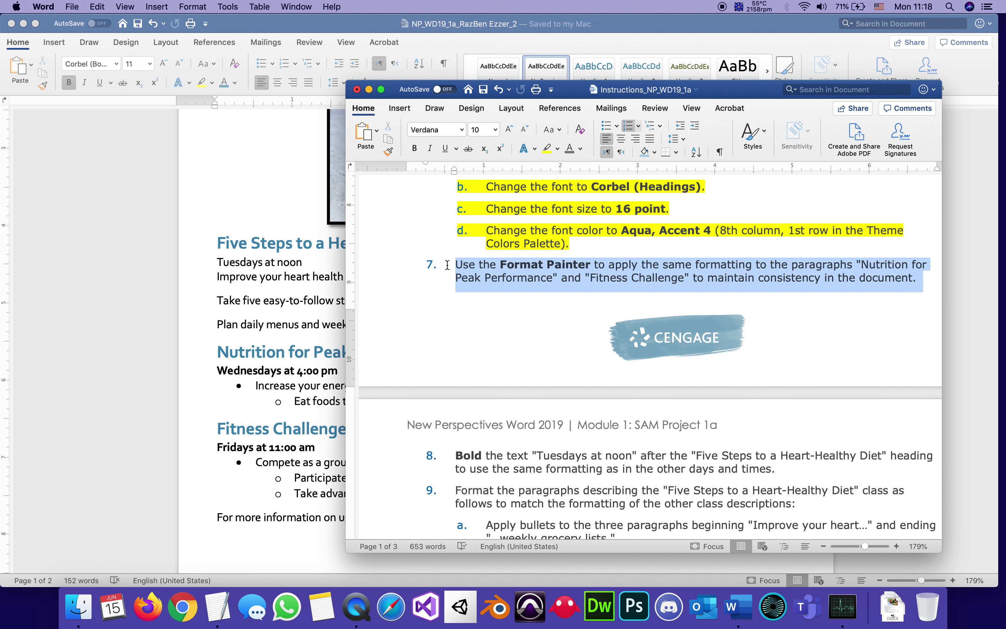
{"action": "left_click", "coordinate": [547, 149]}
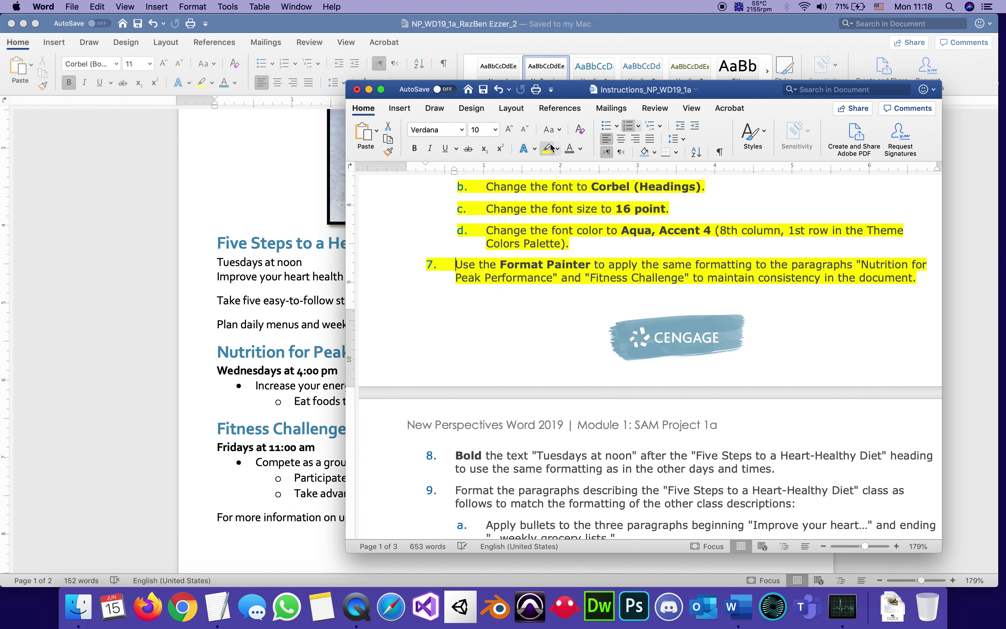
{"action": "left_click", "coordinate": [527, 469]}
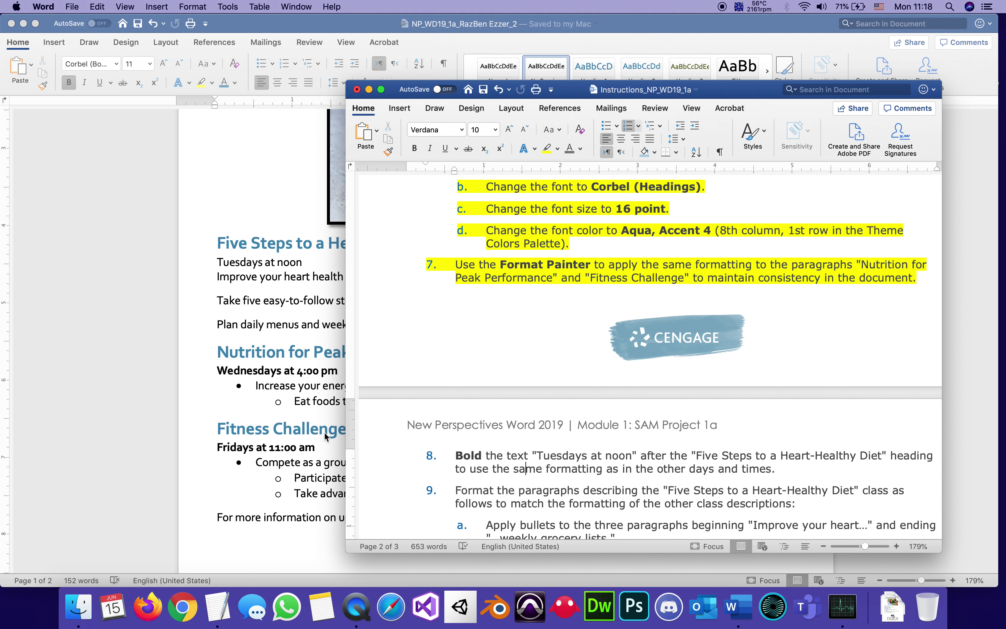
{"action": "left_click", "coordinate": [271, 303]}
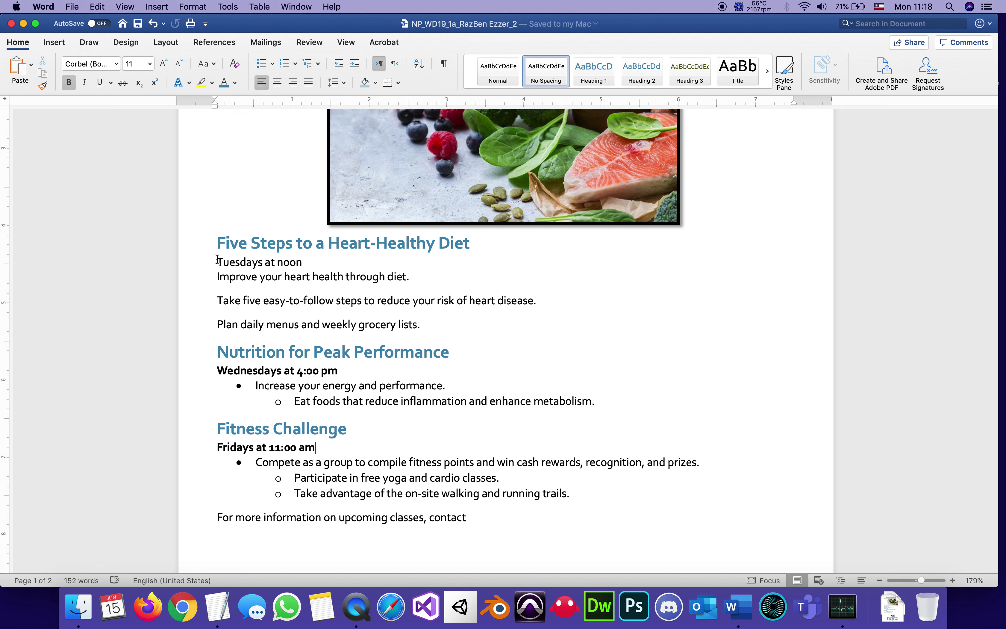
Bold the 'Tuesdays at noon' line under the Five Steps heading and save the flyer.
{"action": "left_click_drag", "start_coordinate": [218, 260], "coordinate": [298, 260]}
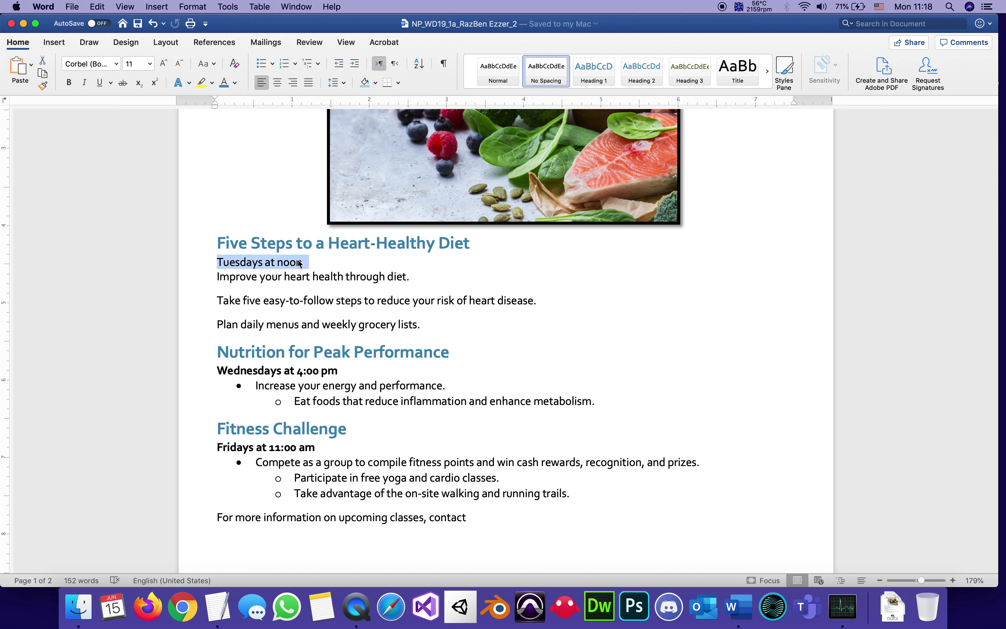
{"action": "left_click", "coordinate": [69, 83]}
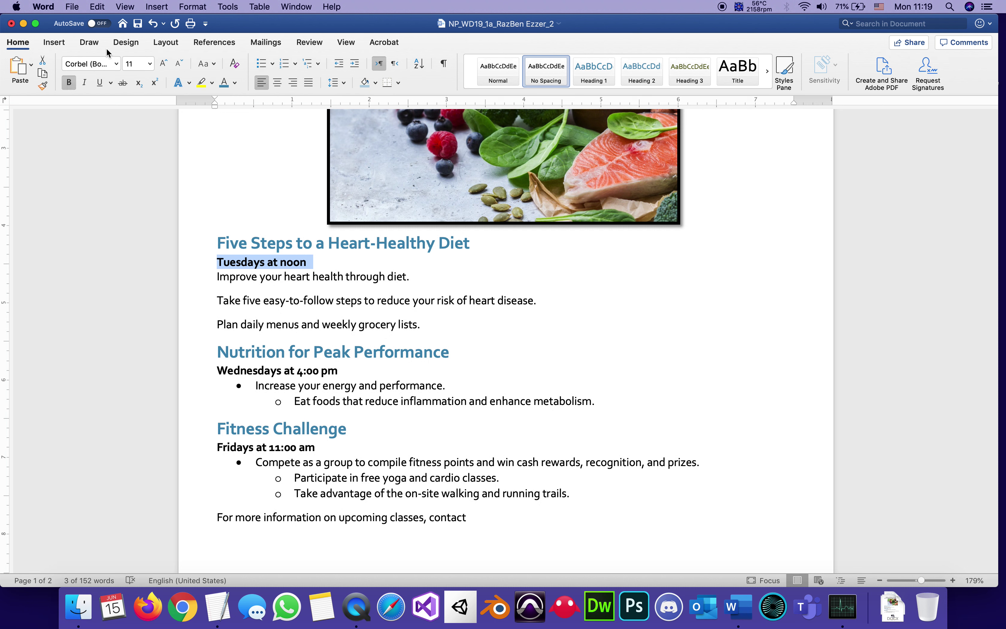
{"action": "left_click", "coordinate": [138, 24]}
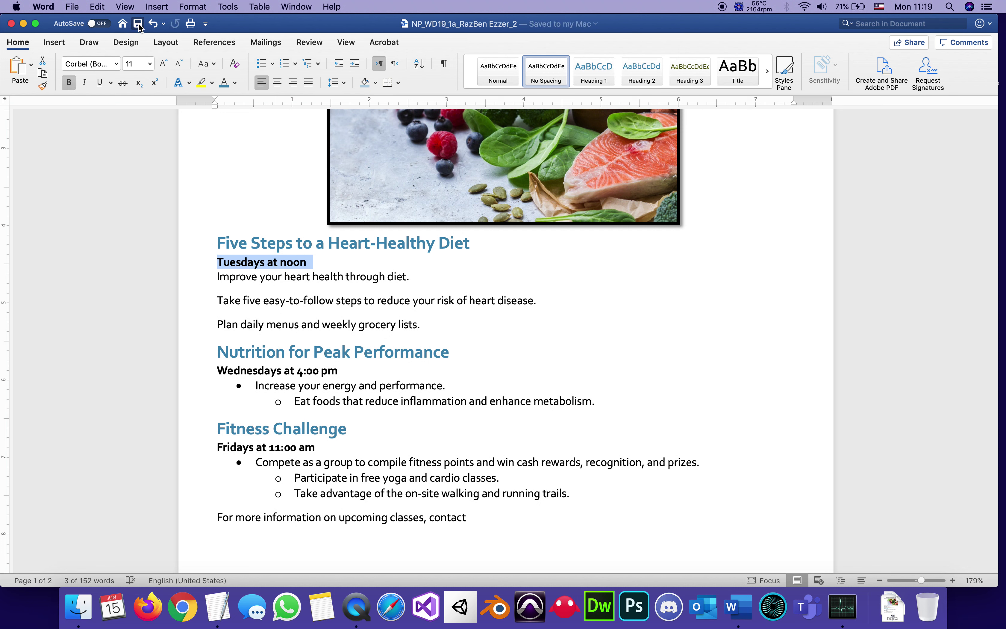